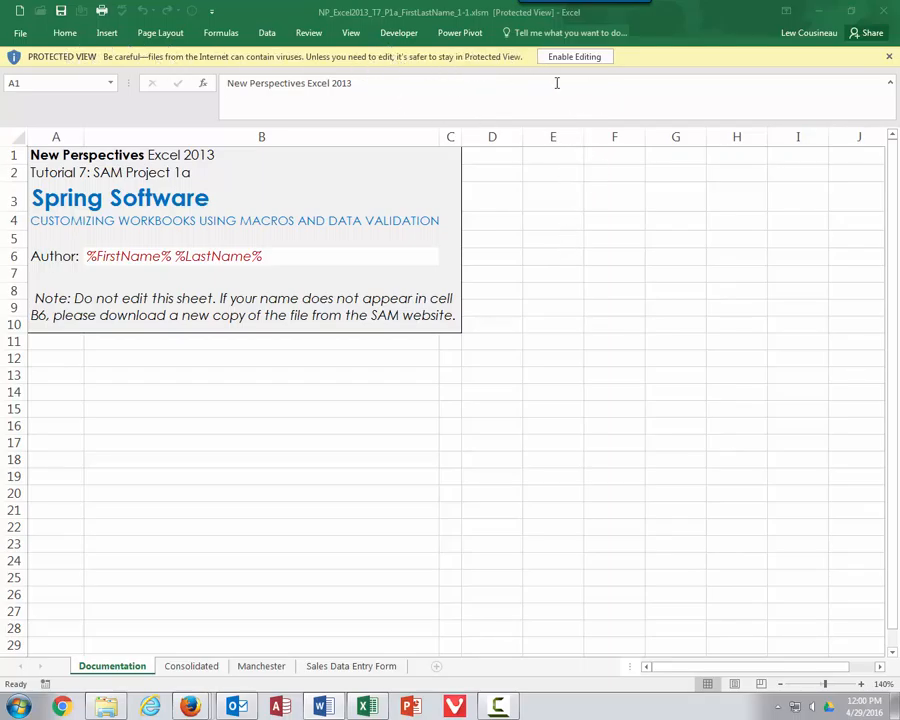
- Enable editing of the protected workbook and allow its macro content to run
{"action": "left_click", "coordinate": [573, 56]}
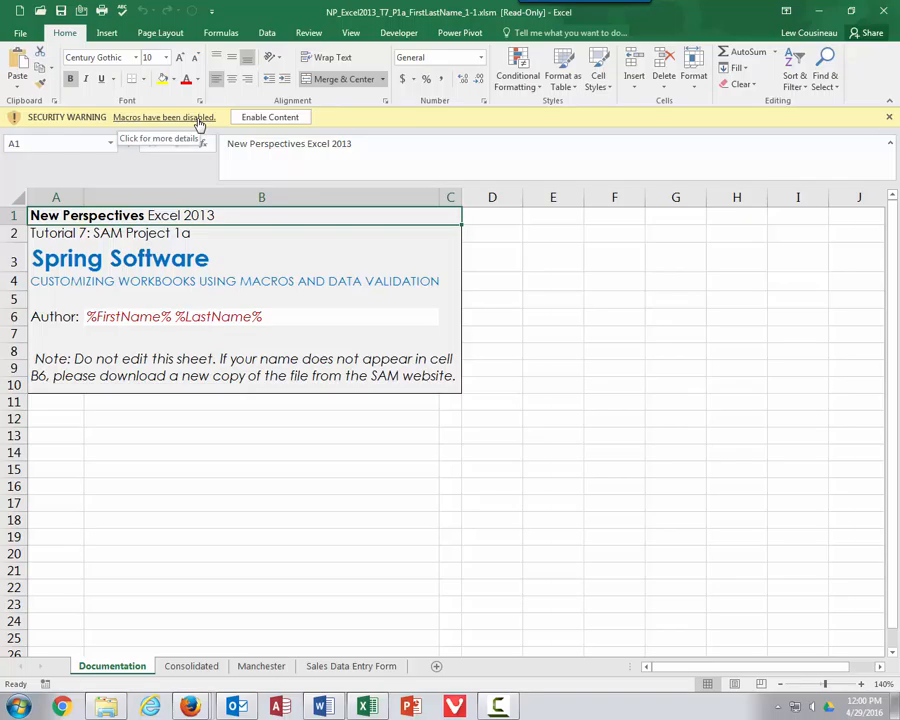
{"action": "left_click", "coordinate": [267, 119]}
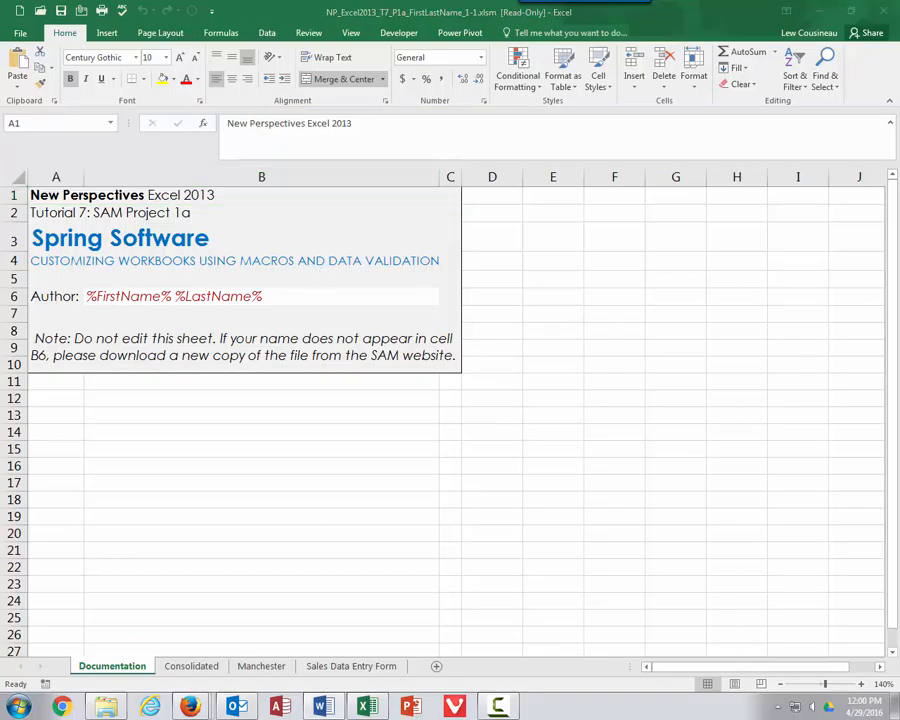
- Make sure the Developer tab is enabled in Excel's ribbon customization options
{"action": "left_click", "coordinate": [405, 36]}
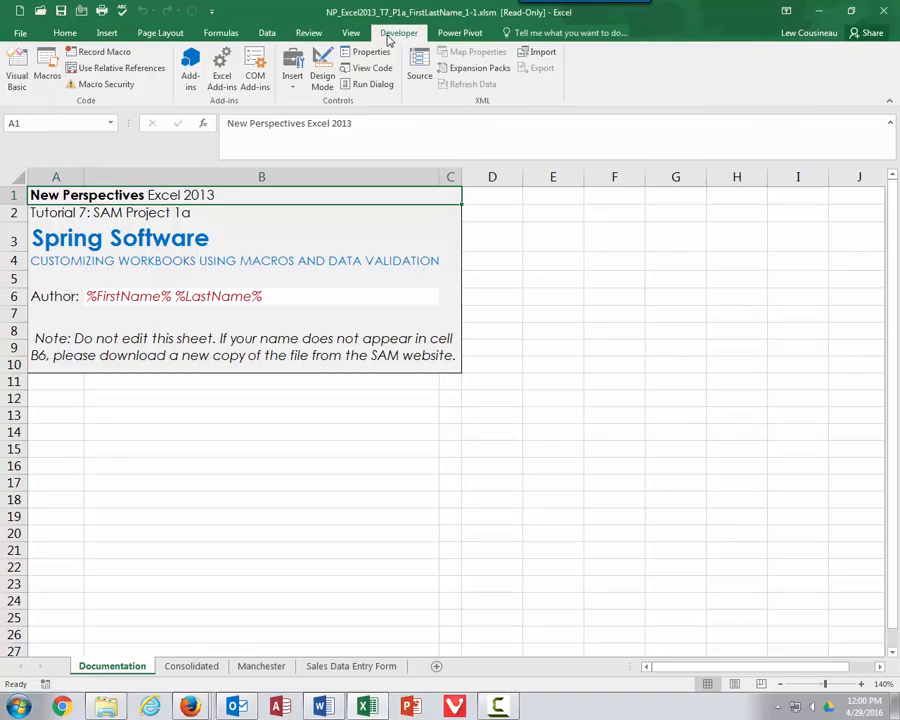
{"action": "left_click", "coordinate": [19, 36]}
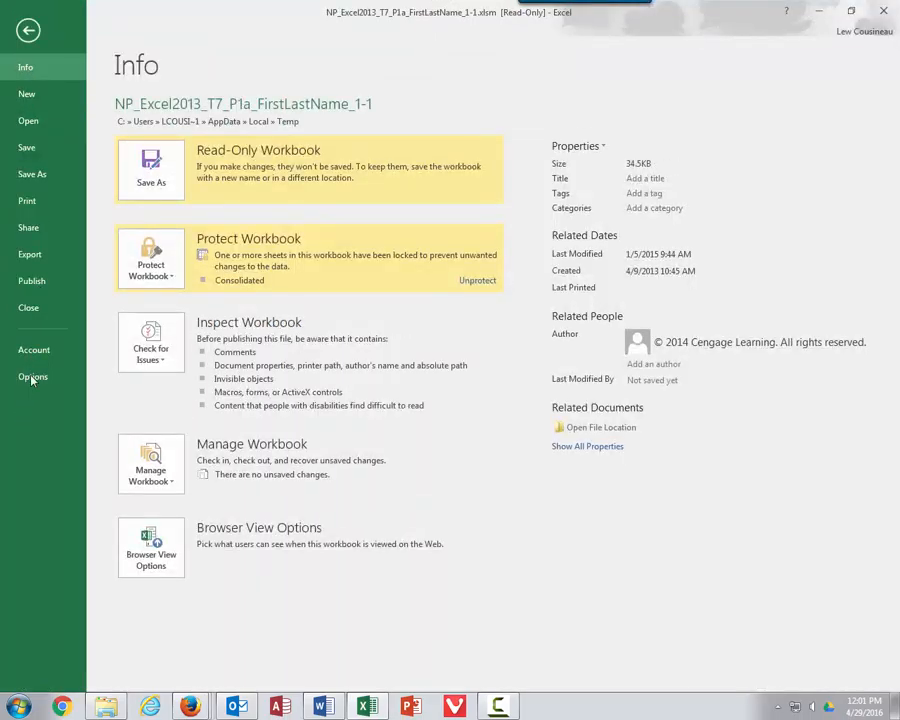
{"action": "left_click", "coordinate": [28, 375]}
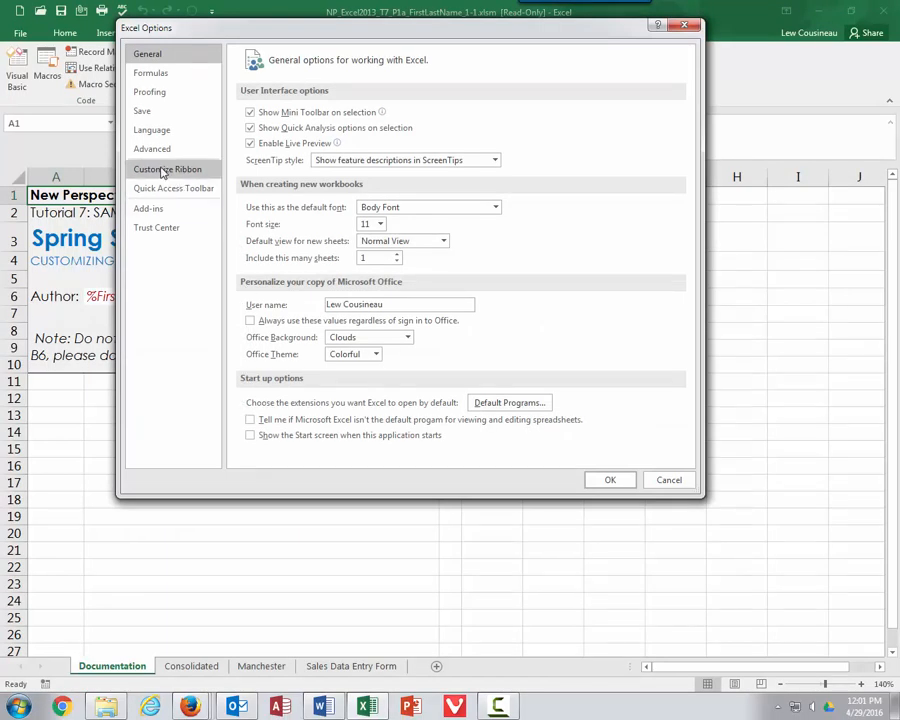
{"action": "left_click", "coordinate": [164, 171]}
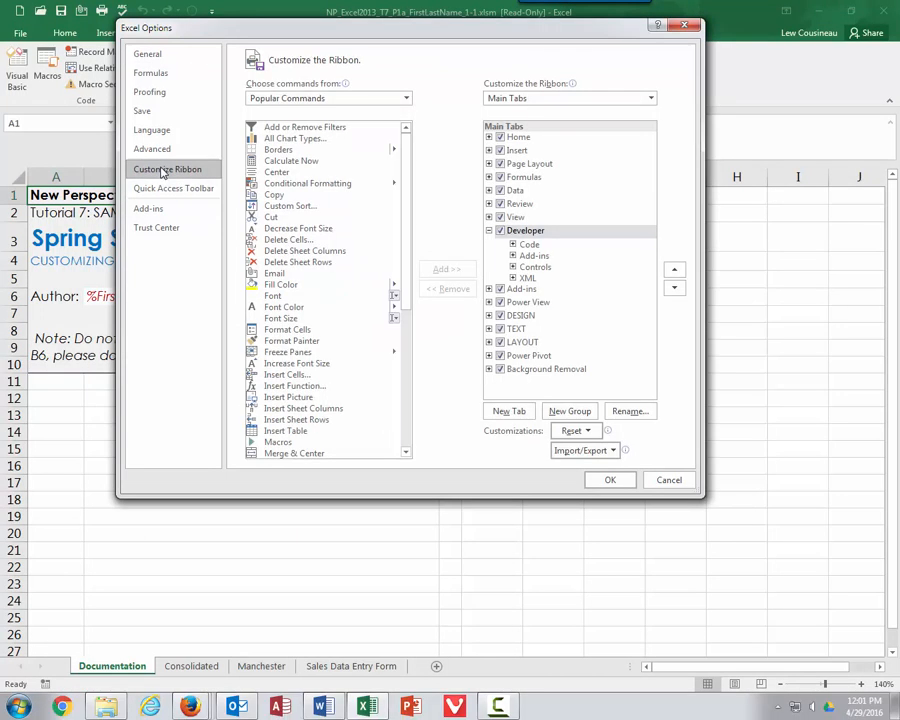
{"action": "left_click", "coordinate": [501, 232]}
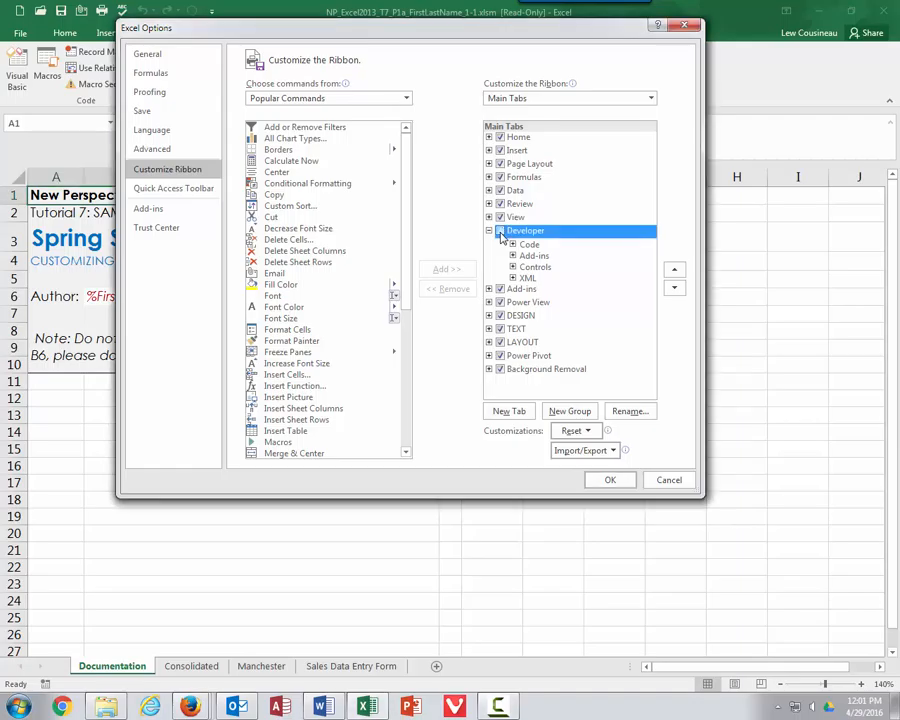
{"action": "left_click", "coordinate": [611, 482]}
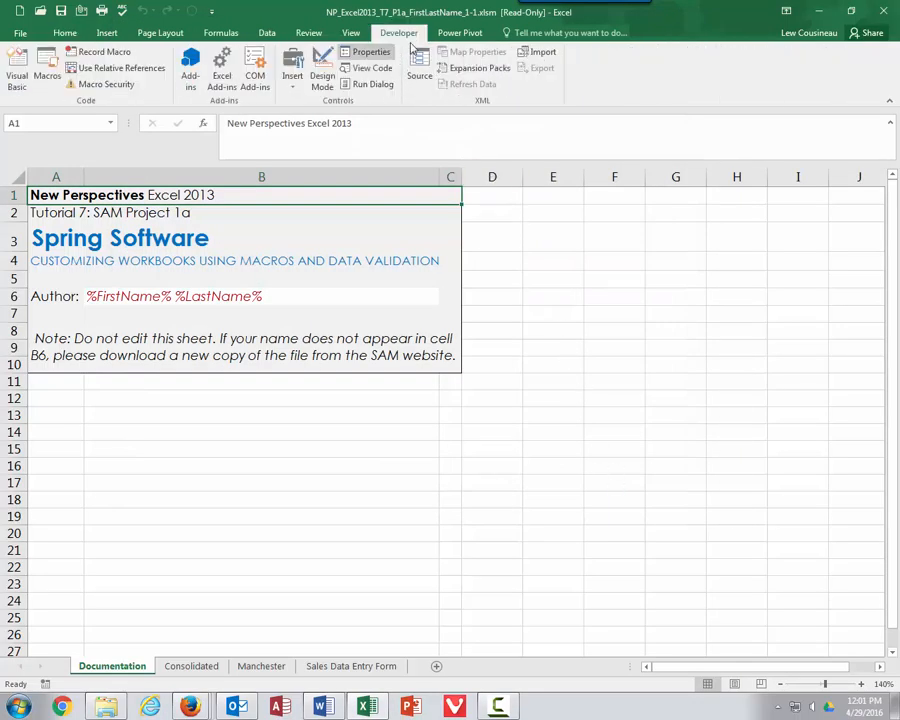
- Check the author entry in cell B6 of the Documentation sheet
{"action": "left_click", "coordinate": [281, 450]}
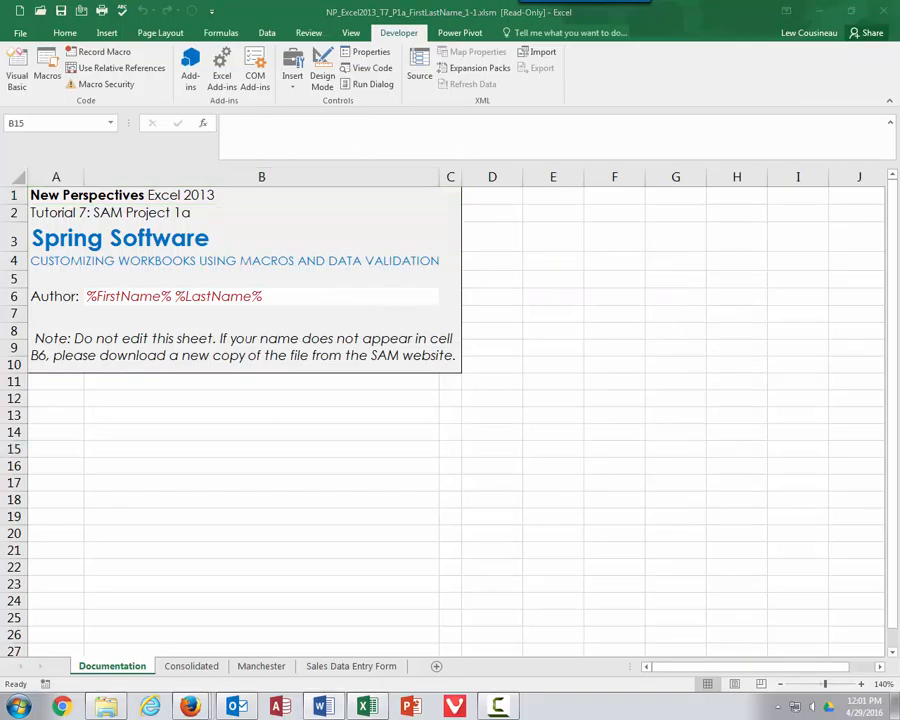
{"action": "left_click", "coordinate": [126, 296]}
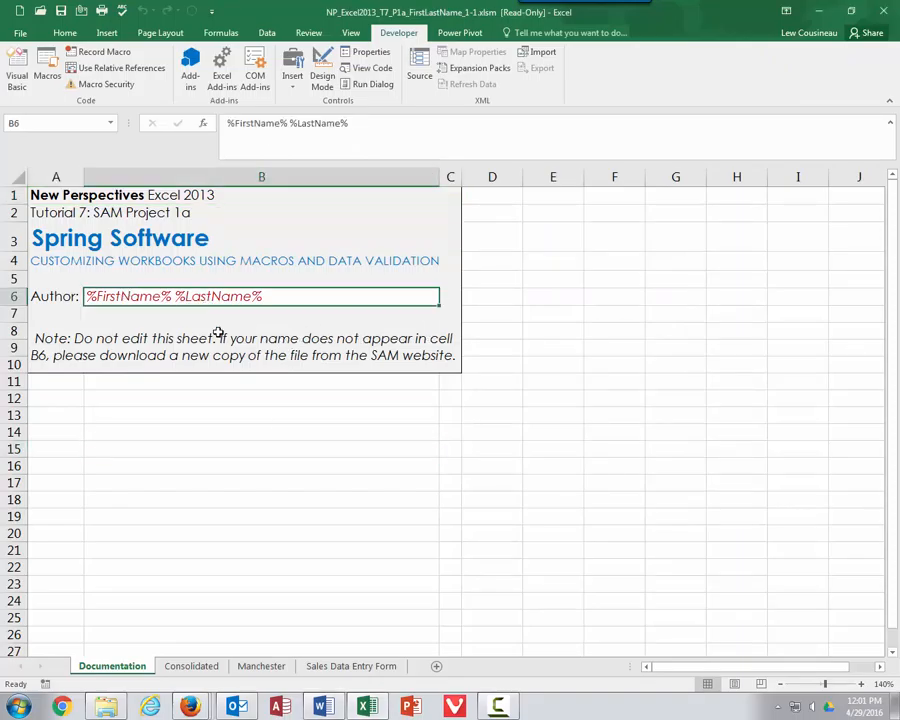
{"action": "left_click", "coordinate": [270, 430]}
{"action": "scroll", "coordinate": [214, 620], "scroll_direction": "down", "scroll_amount": 5}
- Remove the sheet protection from the Consolidated worksheet
{"action": "left_click", "coordinate": [206, 664]}
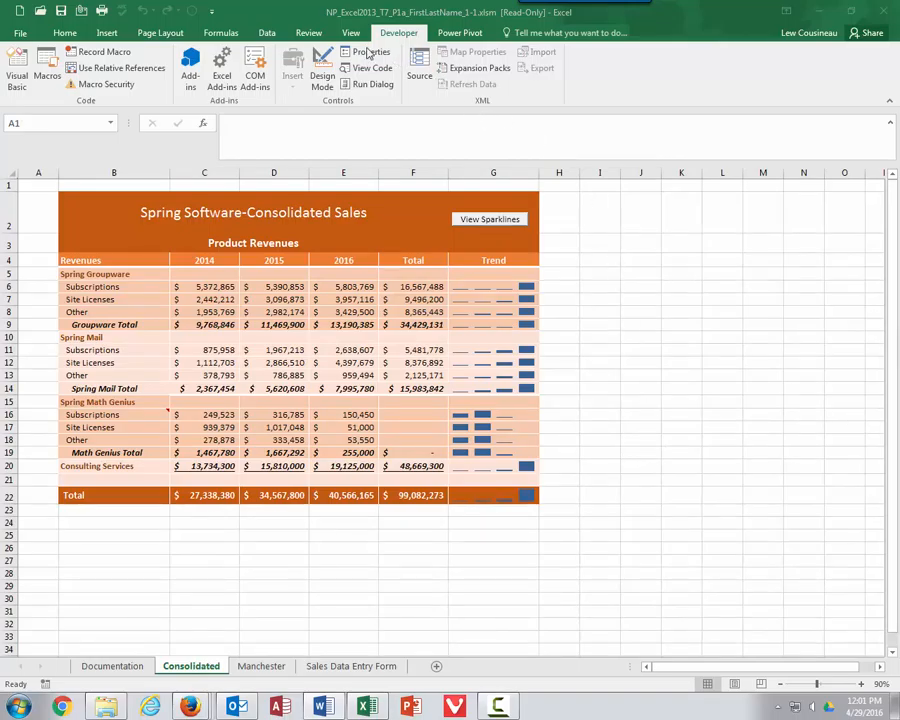
{"action": "left_click", "coordinate": [309, 33]}
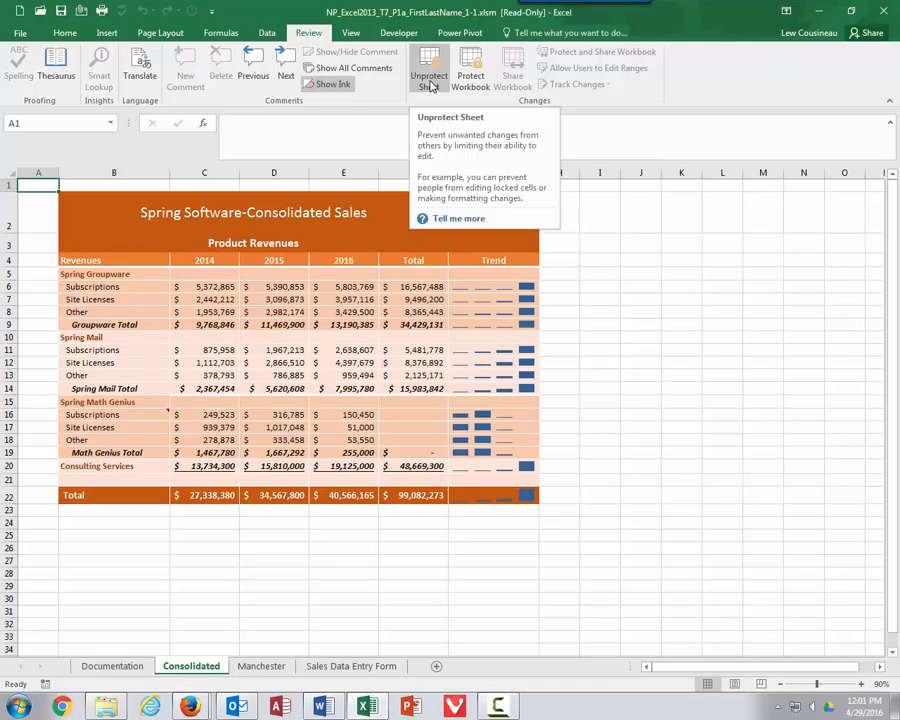
{"action": "left_click", "coordinate": [64, 32]}
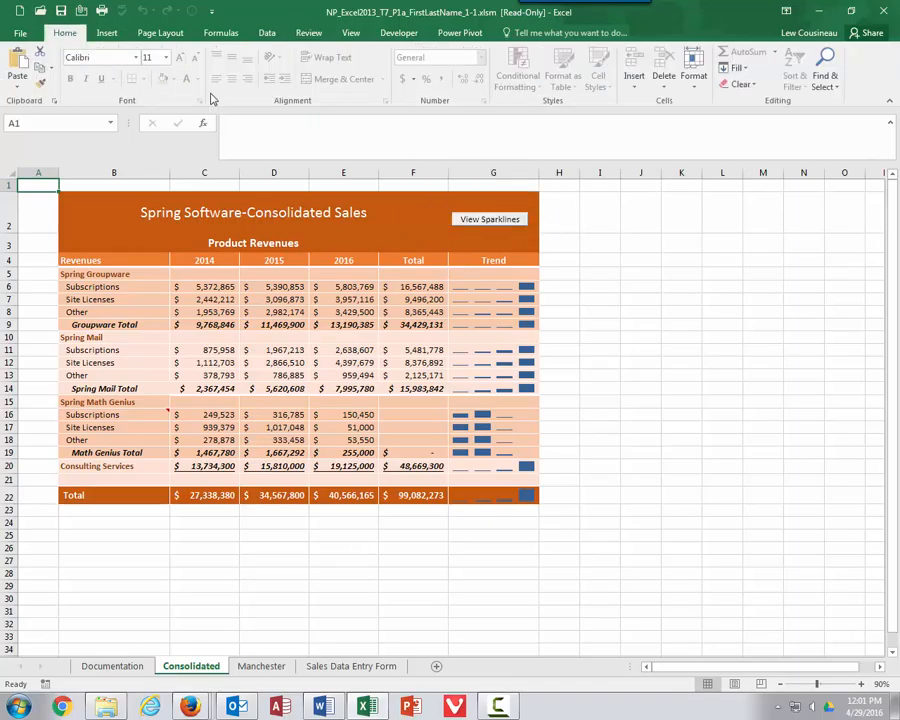
{"action": "left_click", "coordinate": [694, 78]}
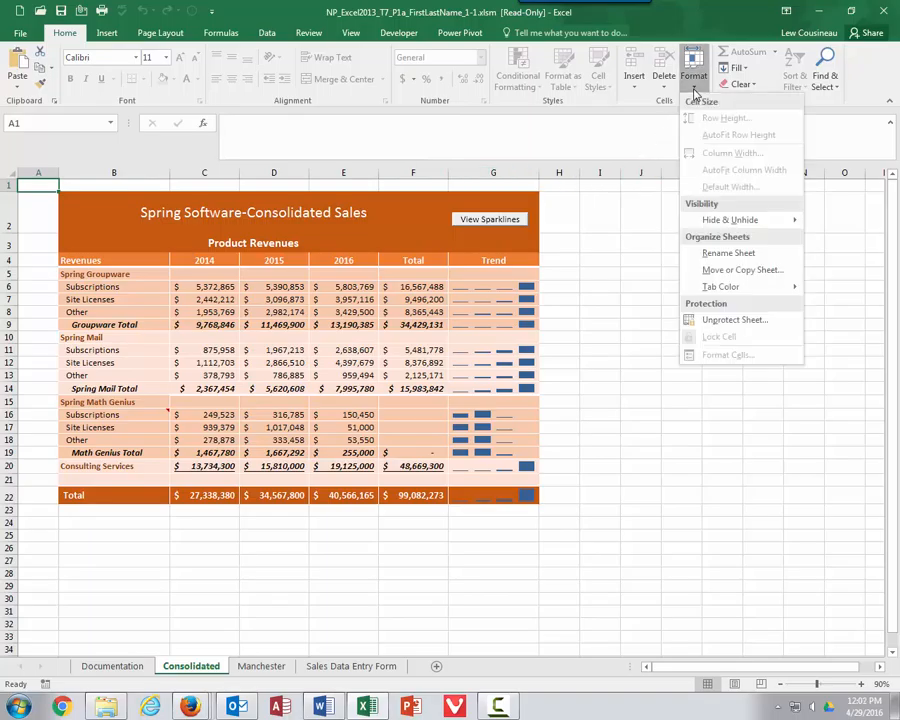
{"action": "left_click", "coordinate": [720, 322]}
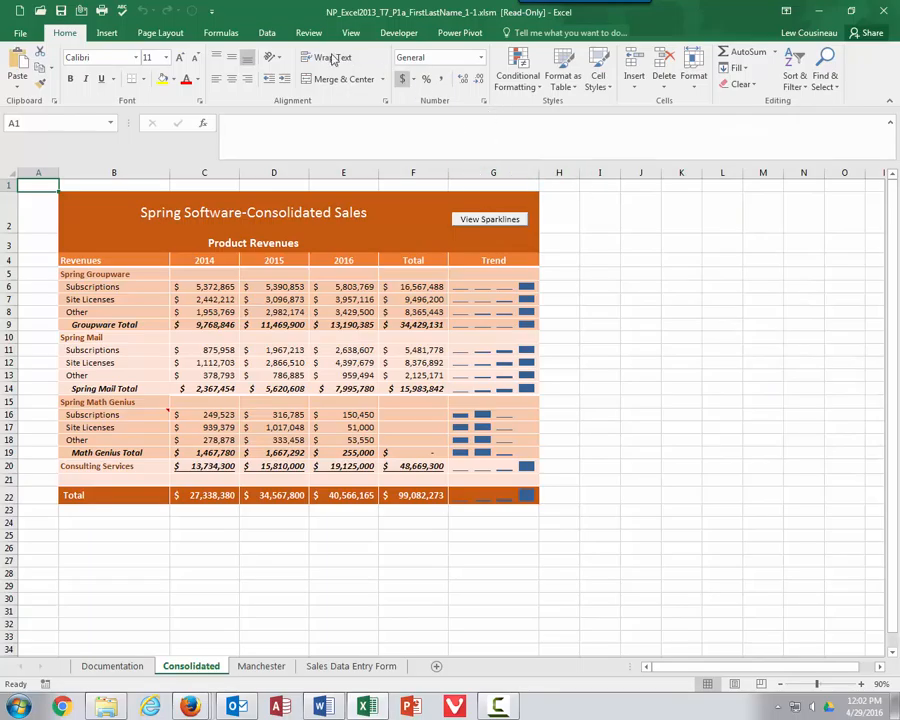
{"action": "left_click", "coordinate": [309, 34]}
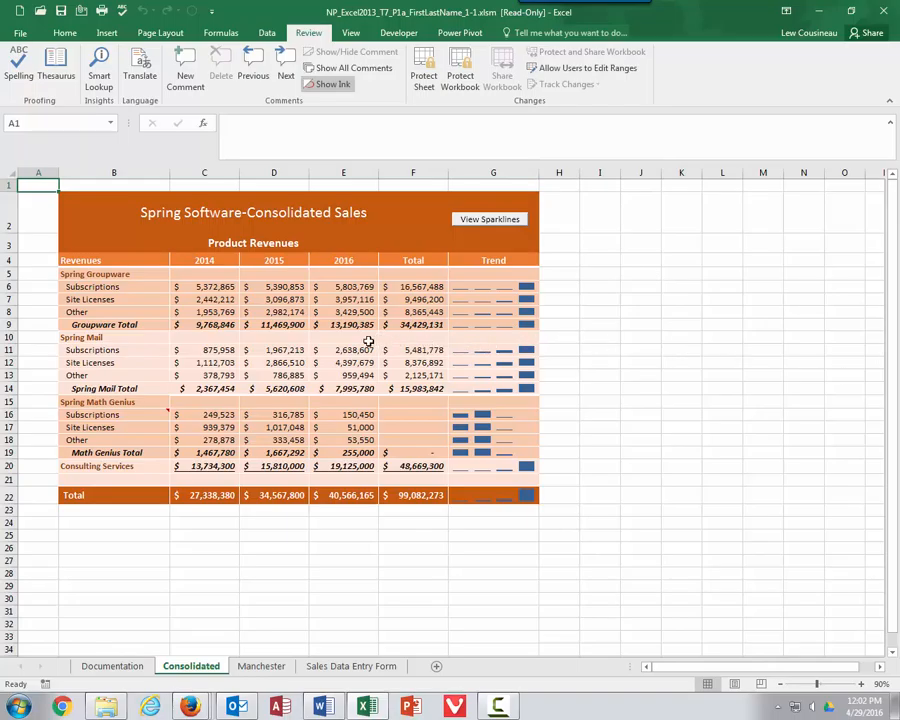
- Name the Spring Groupware ranges C6:E6 Groupware_Subscriptions, C7:E7 Groupware_Licenses and C8:E8 Groupware_Other
{"action": "left_click", "coordinate": [263, 363]}
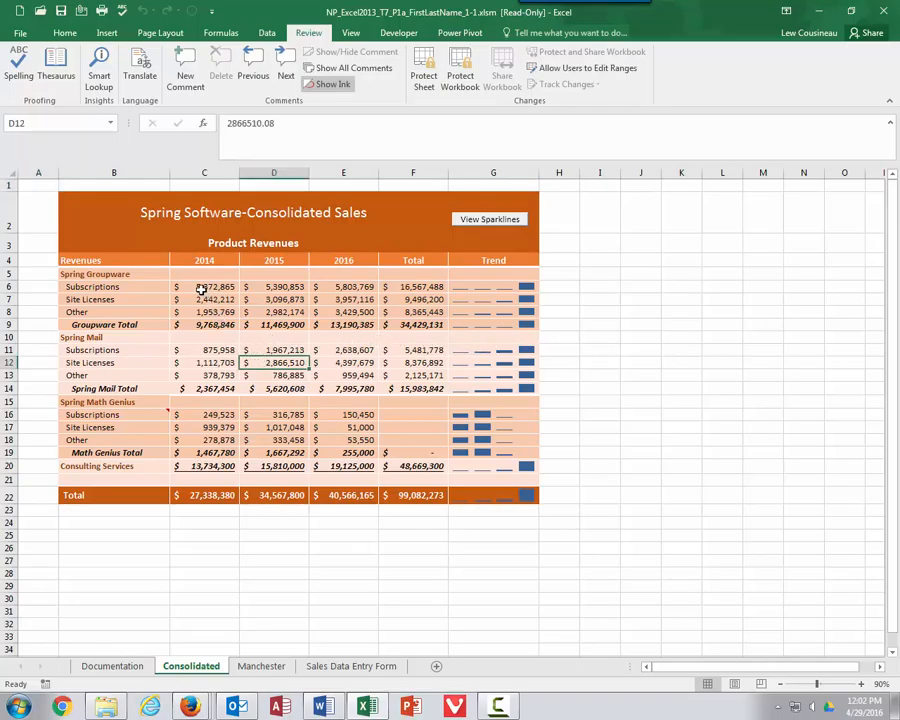
{"action": "left_click", "coordinate": [238, 287]}
{"action": "left_click_drag", "start_coordinate": [245, 287], "coordinate": [362, 287]}
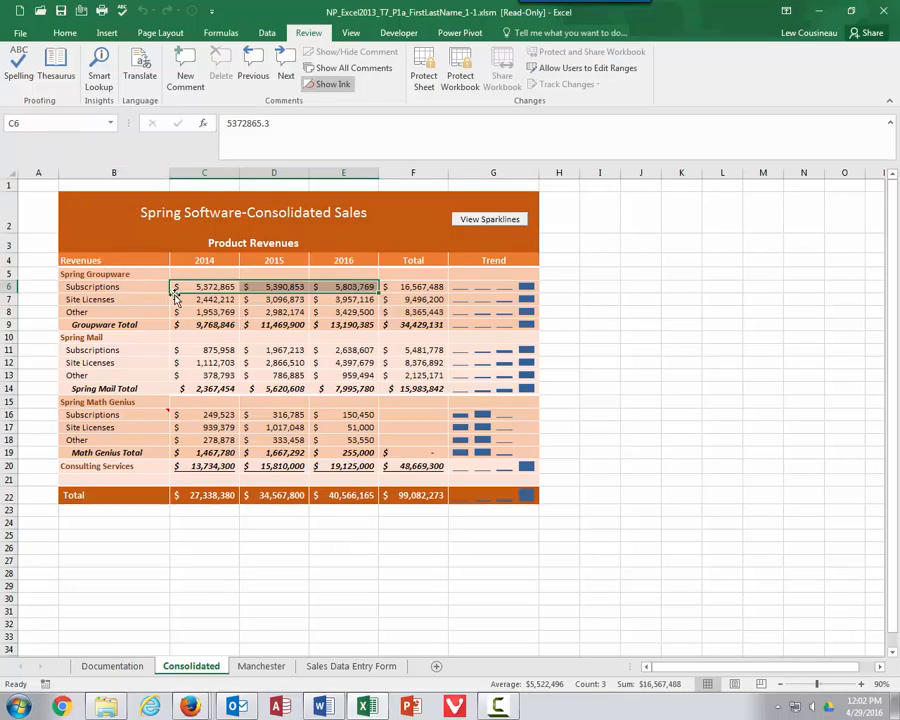
{"action": "left_click_drag", "start_coordinate": [236, 300], "coordinate": [345, 300]}
{"action": "left_click", "coordinate": [52, 123]}
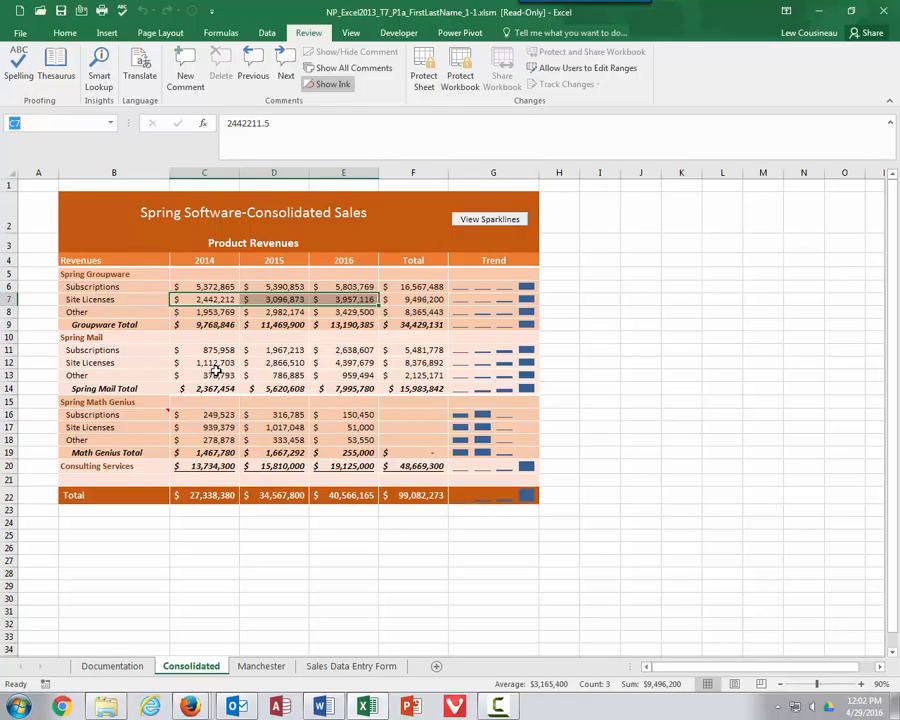
{"action": "left_click_drag", "start_coordinate": [228, 286], "coordinate": [328, 282]}
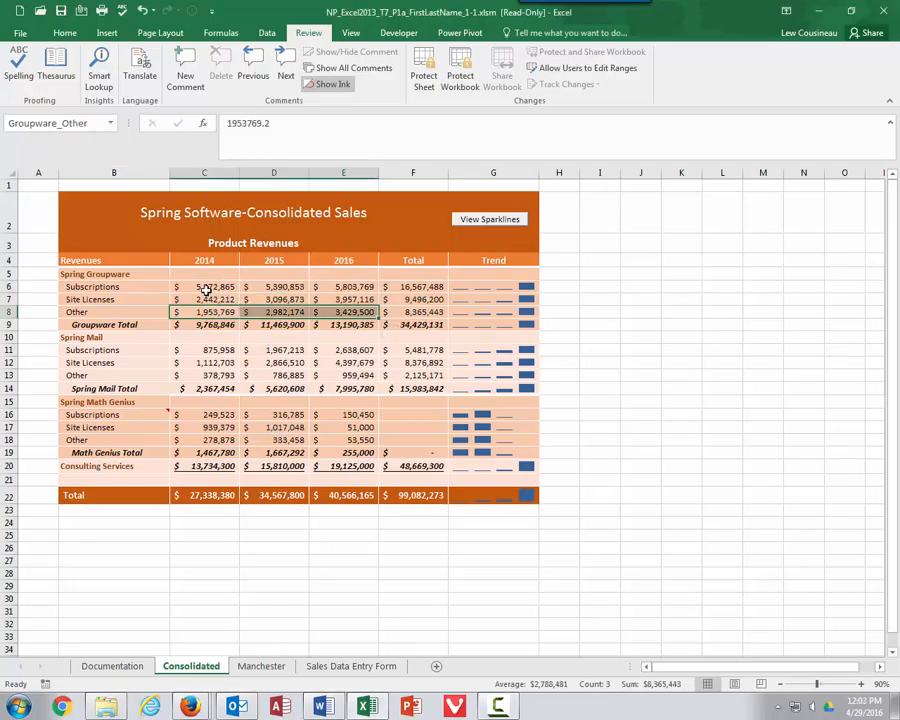
- Check the defined names of ranges C6:E6, C7:E7 and C8:E8 by selecting each one
{"action": "left_click", "coordinate": [213, 286]}
{"action": "left_click_drag", "start_coordinate": [213, 287], "coordinate": [354, 282]}
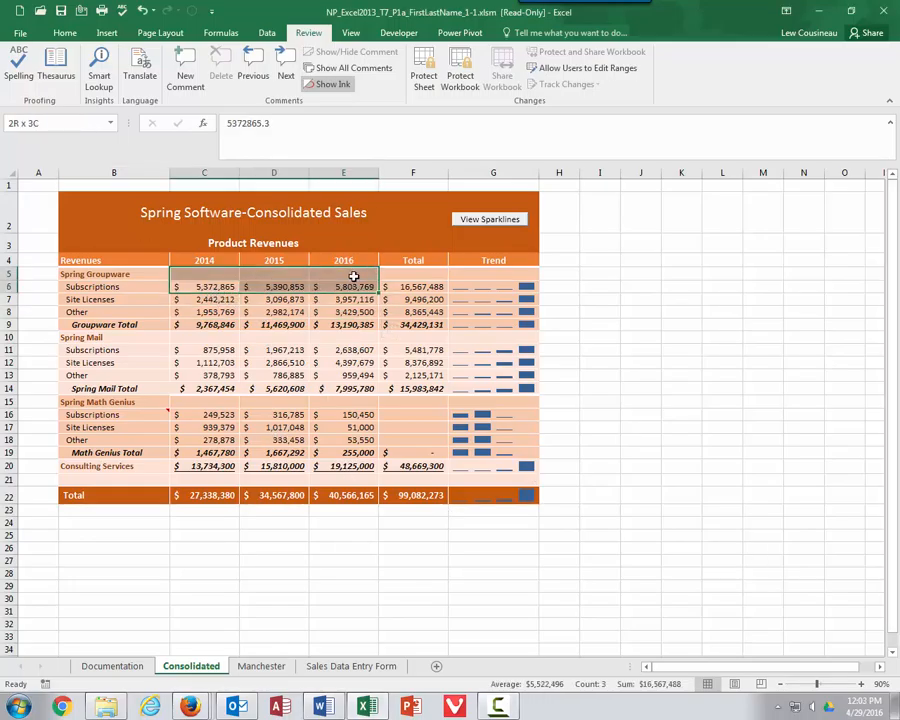
{"action": "left_click", "coordinate": [225, 287]}
{"action": "left_click_drag", "start_coordinate": [231, 286], "coordinate": [350, 286]}
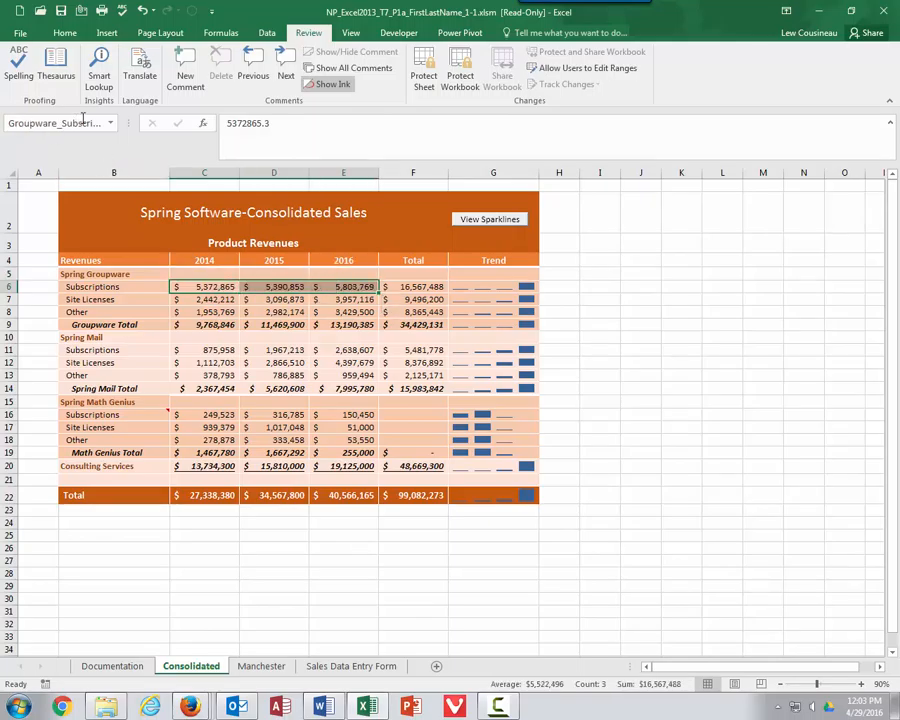
{"action": "left_click_drag", "start_coordinate": [212, 300], "coordinate": [350, 299]}
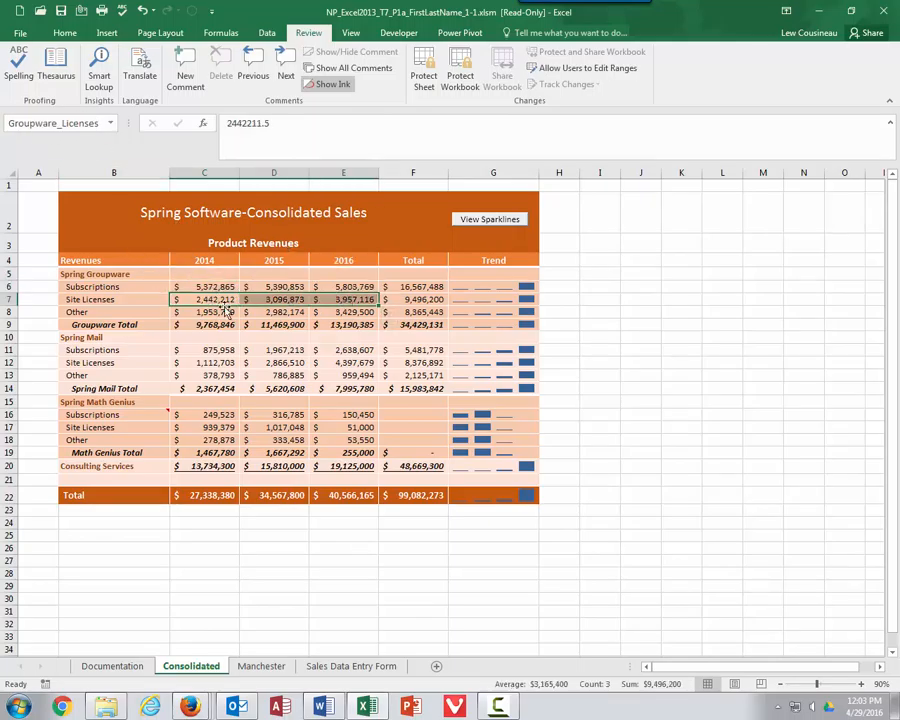
{"action": "left_click_drag", "start_coordinate": [204, 311], "coordinate": [343, 312]}
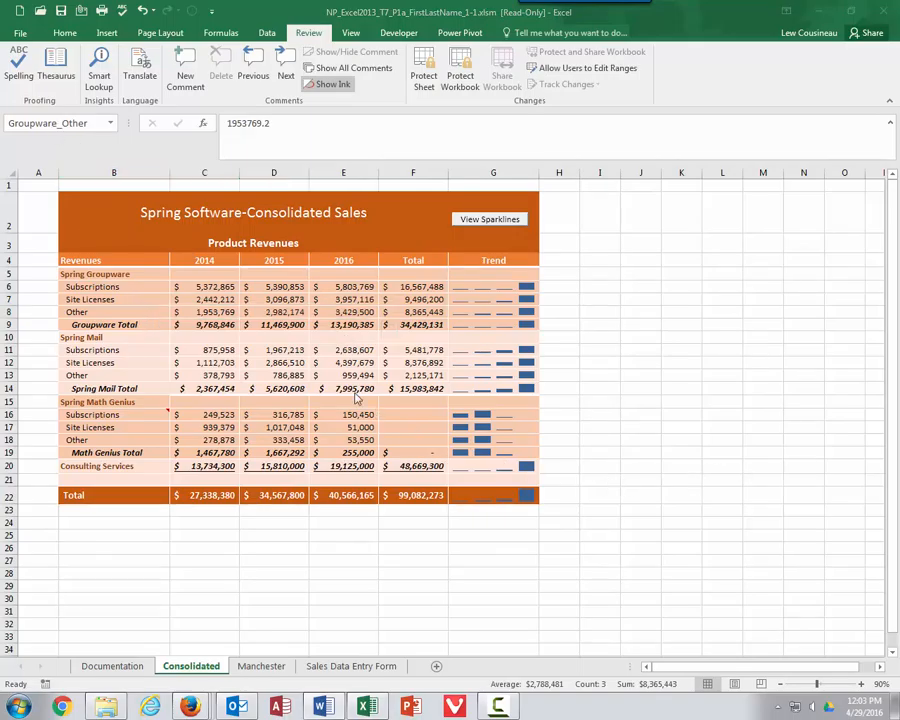
- Delete the defined name Trends from the workbook in the Name Manager
{"action": "left_click", "coordinate": [226, 34]}
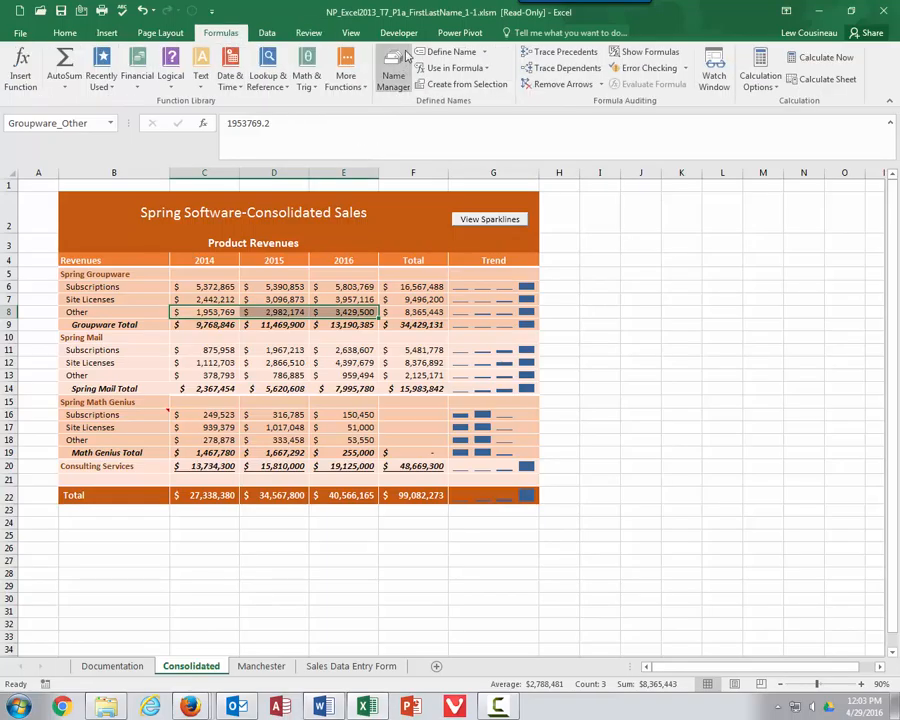
{"action": "left_click", "coordinate": [394, 69]}
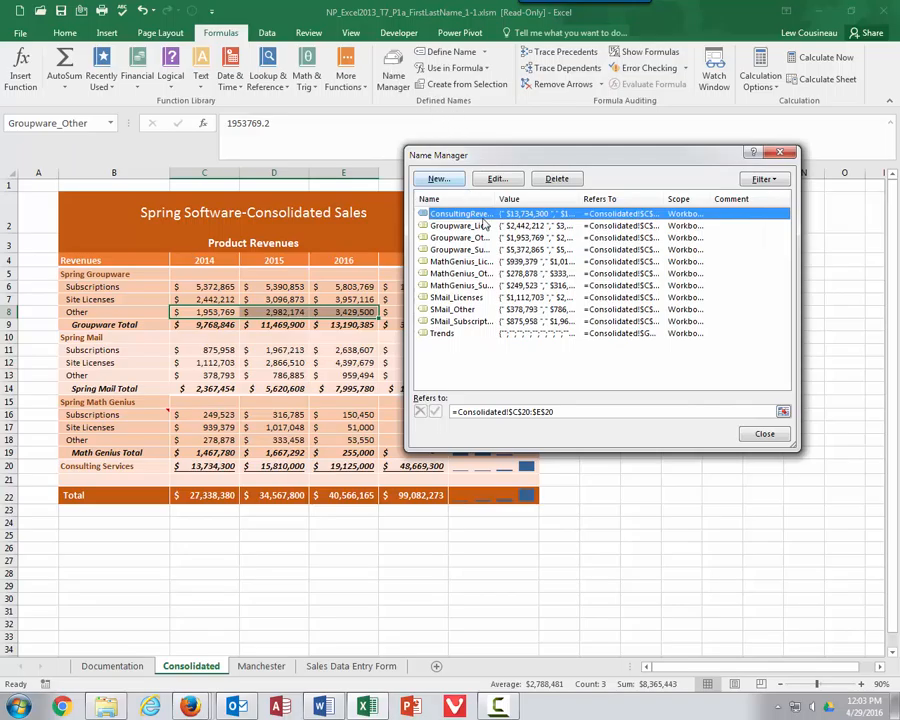
{"action": "left_click", "coordinate": [441, 181]}
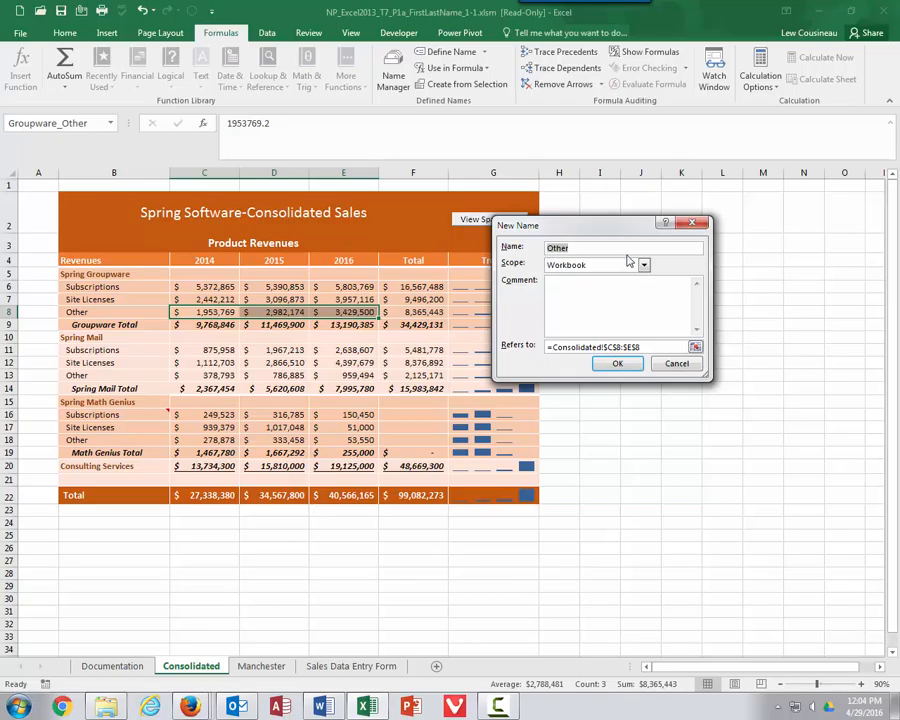
{"action": "left_click", "coordinate": [677, 363]}
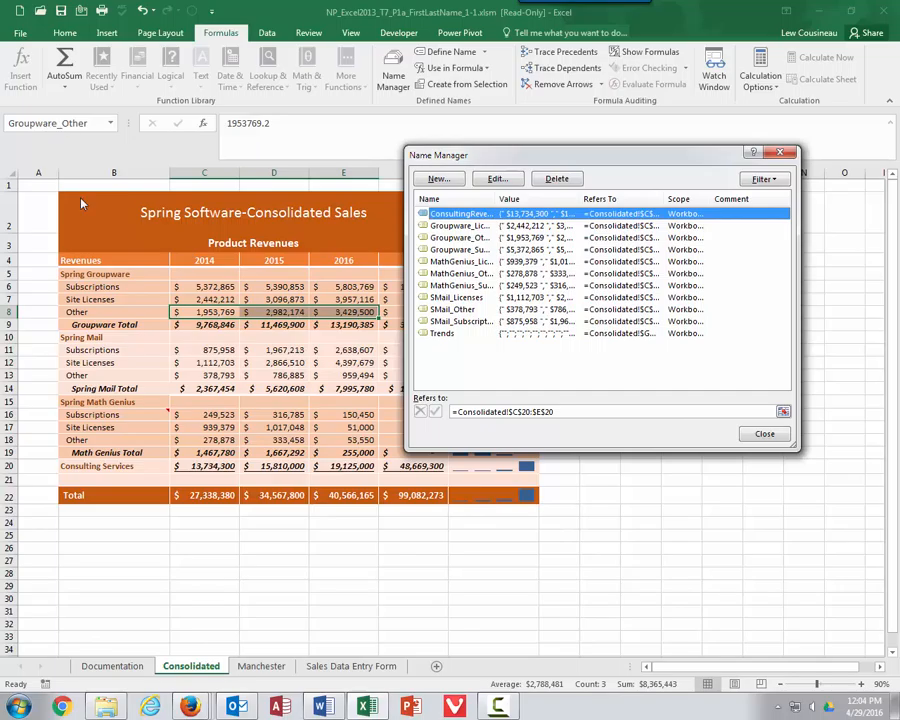
{"action": "left_click", "coordinate": [441, 334]}
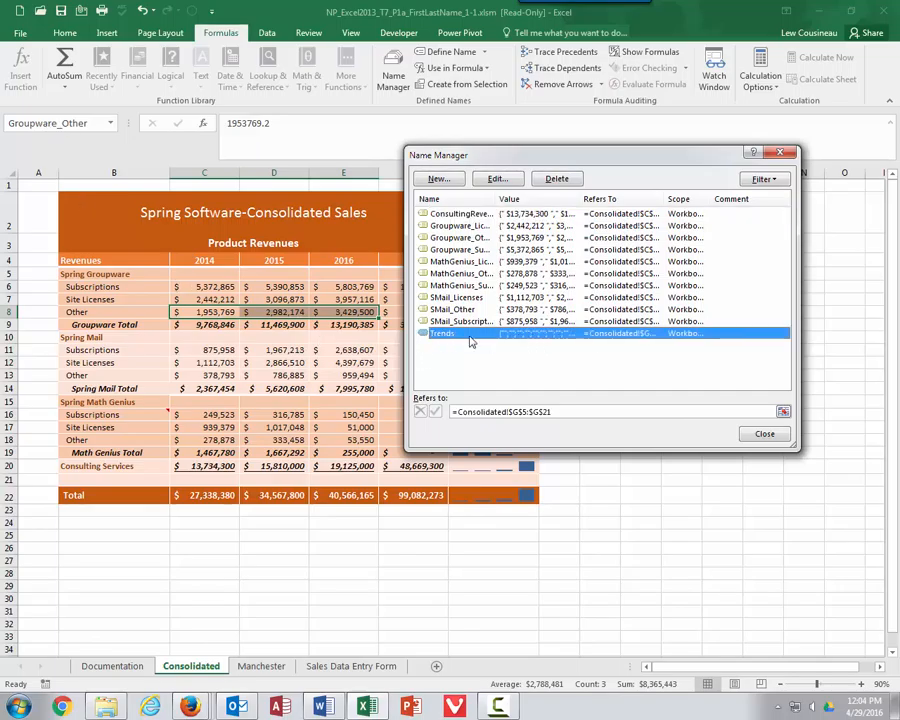
{"action": "left_click", "coordinate": [560, 181]}
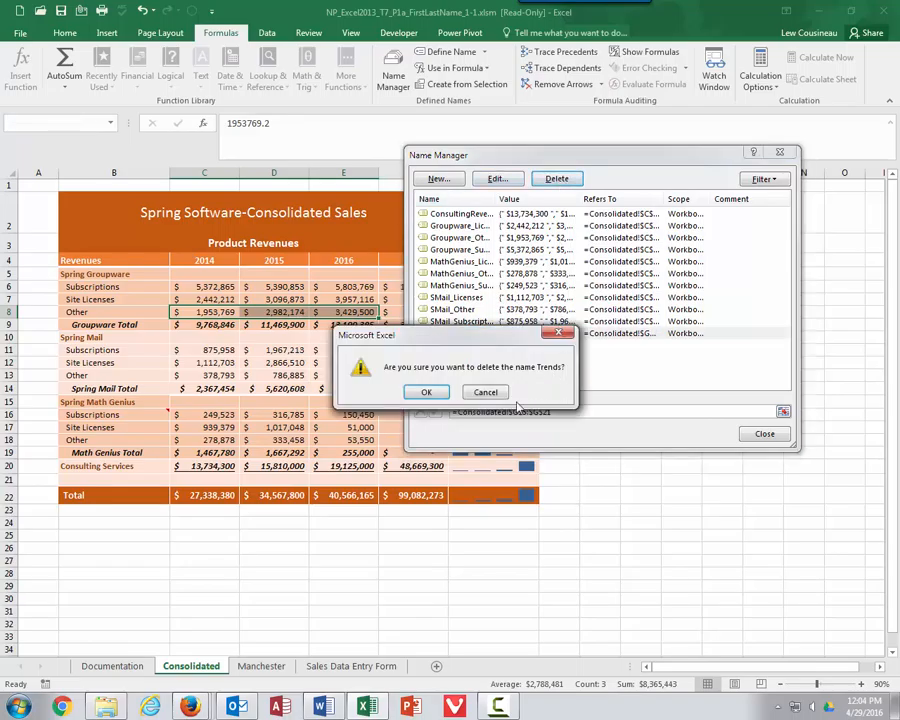
{"action": "left_click", "coordinate": [434, 391]}
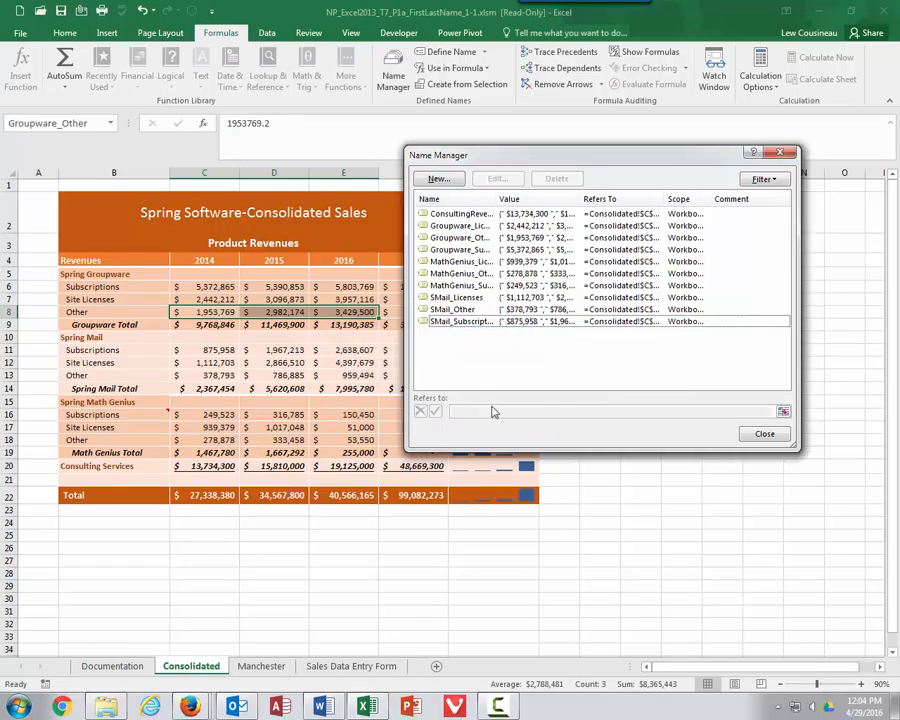
{"action": "left_click", "coordinate": [764, 433]}
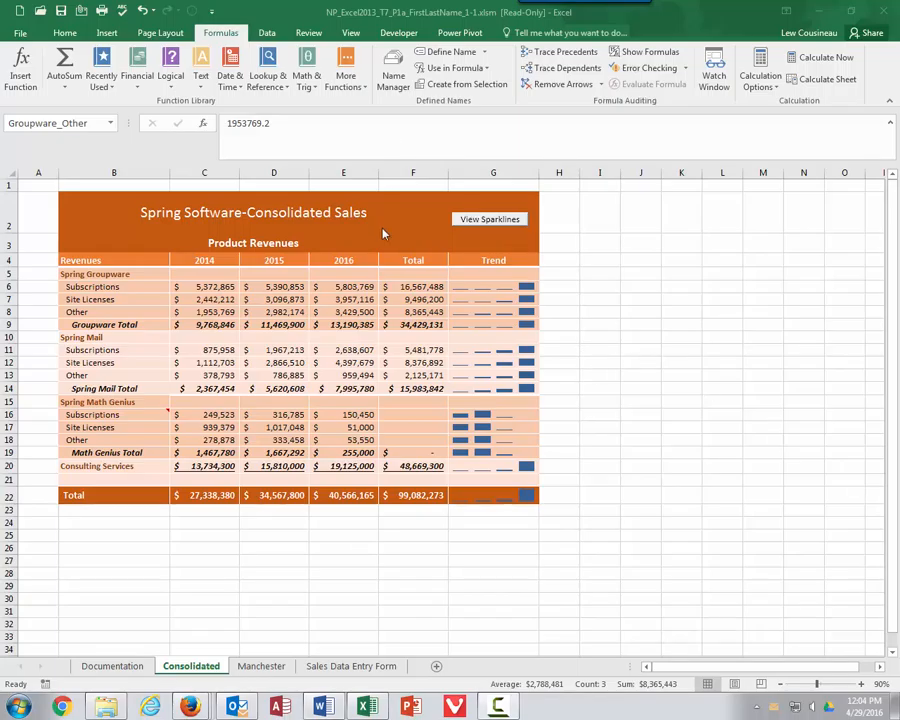
- Rename the defined name ConsultingRevenueTotals as Consulting in the Name Manager
{"action": "left_click", "coordinate": [393, 74]}
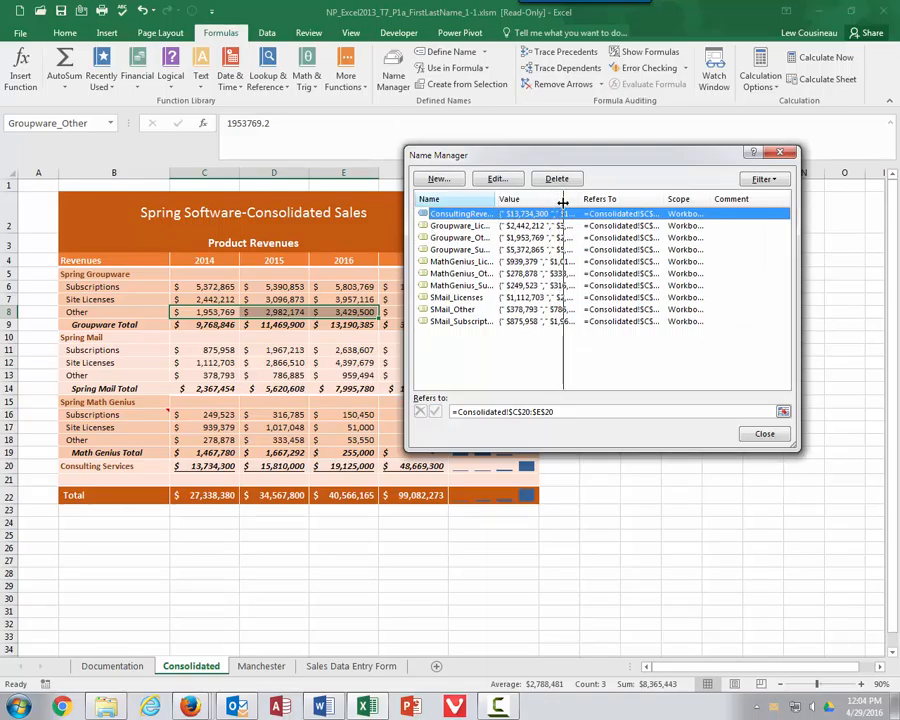
{"action": "left_click_drag", "start_coordinate": [498, 199], "coordinate": [573, 200]}
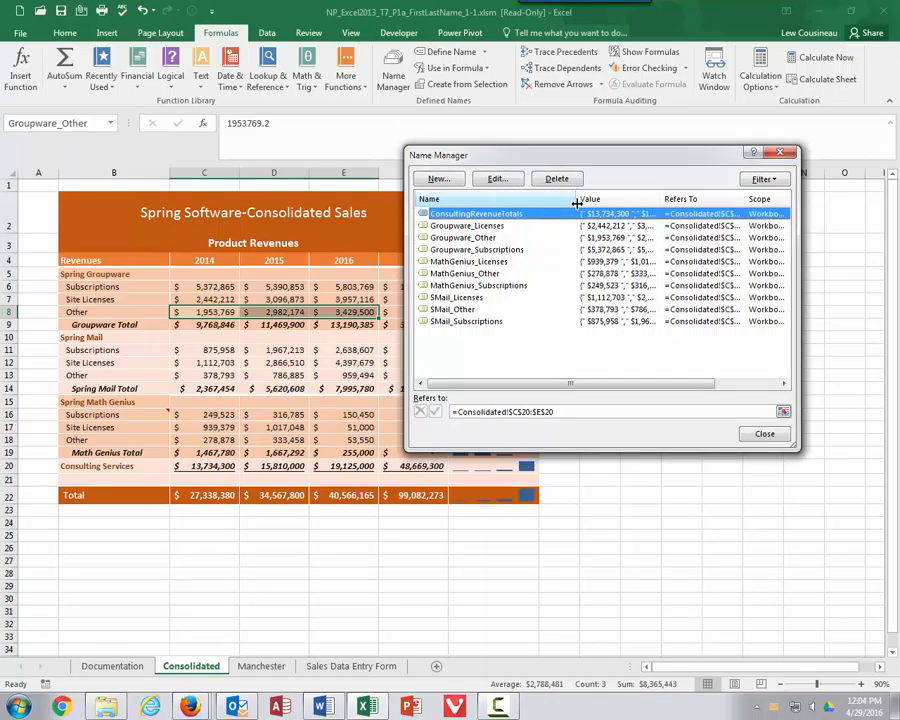
{"action": "left_click", "coordinate": [498, 178]}
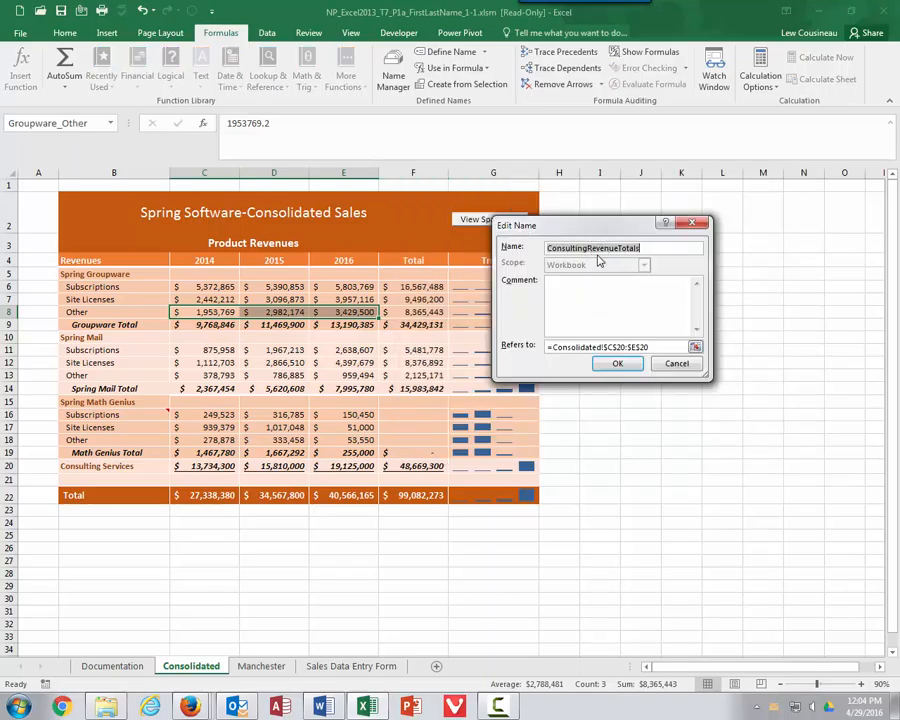
{"action": "left_click_drag", "start_coordinate": [643, 248], "coordinate": [598, 248]}
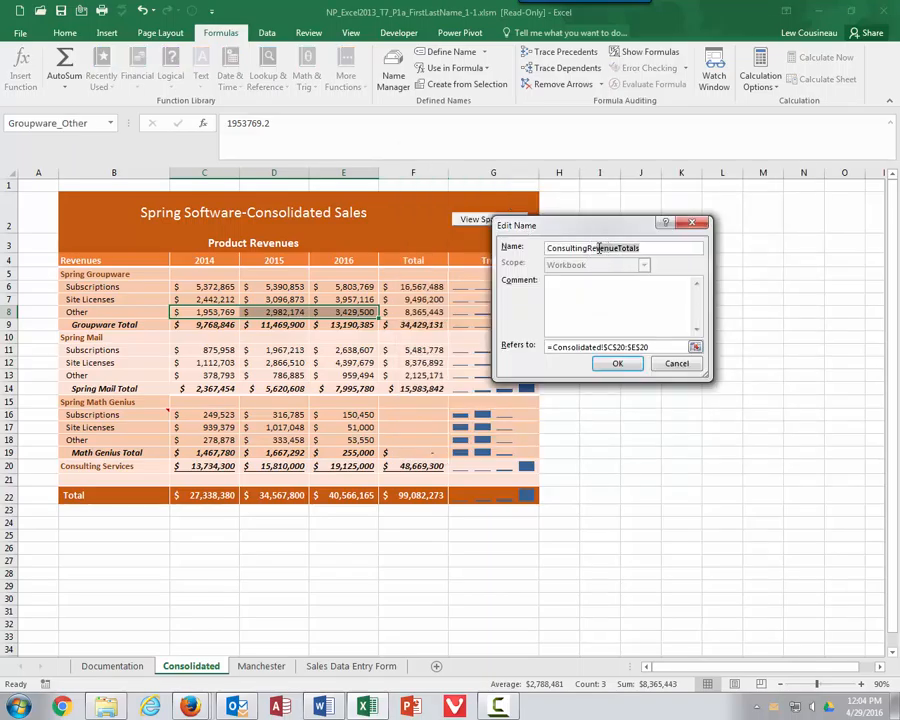
{"action": "key", "text": "Delete"}
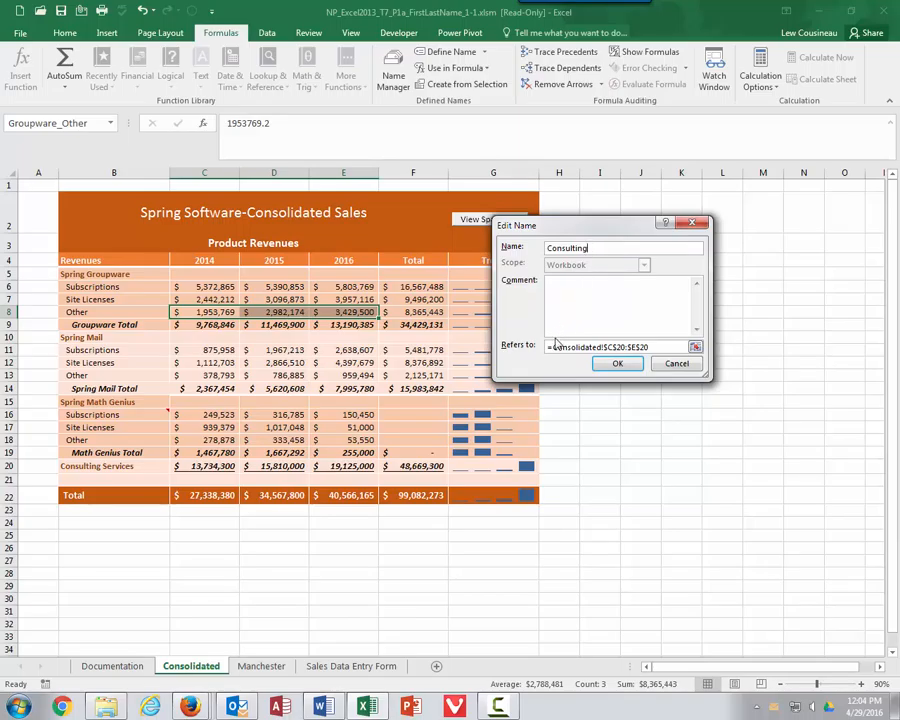
{"action": "left_click", "coordinate": [618, 364]}
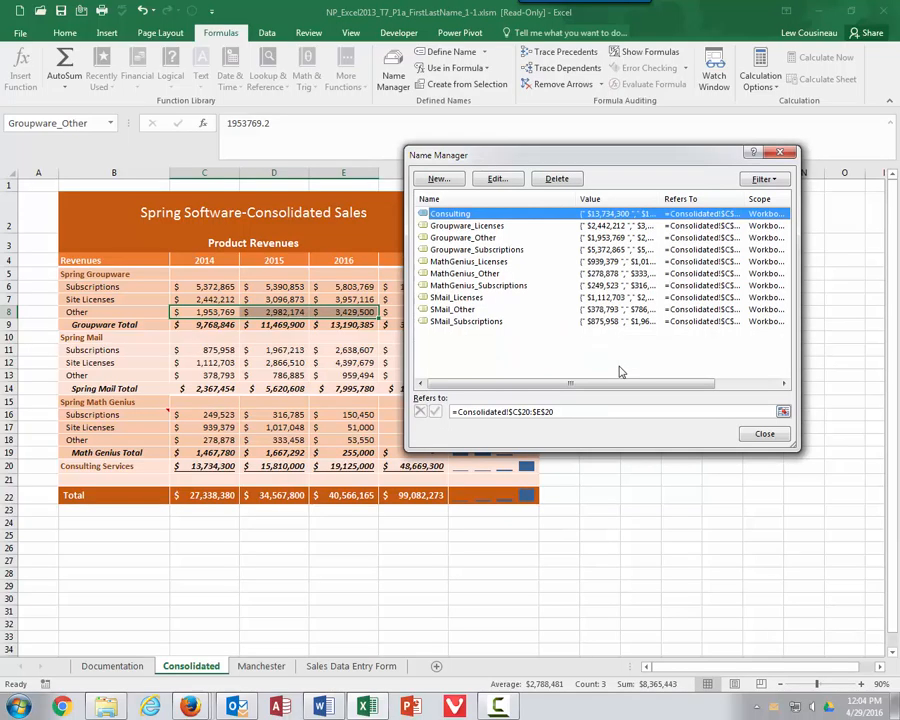
{"action": "left_click", "coordinate": [764, 436]}
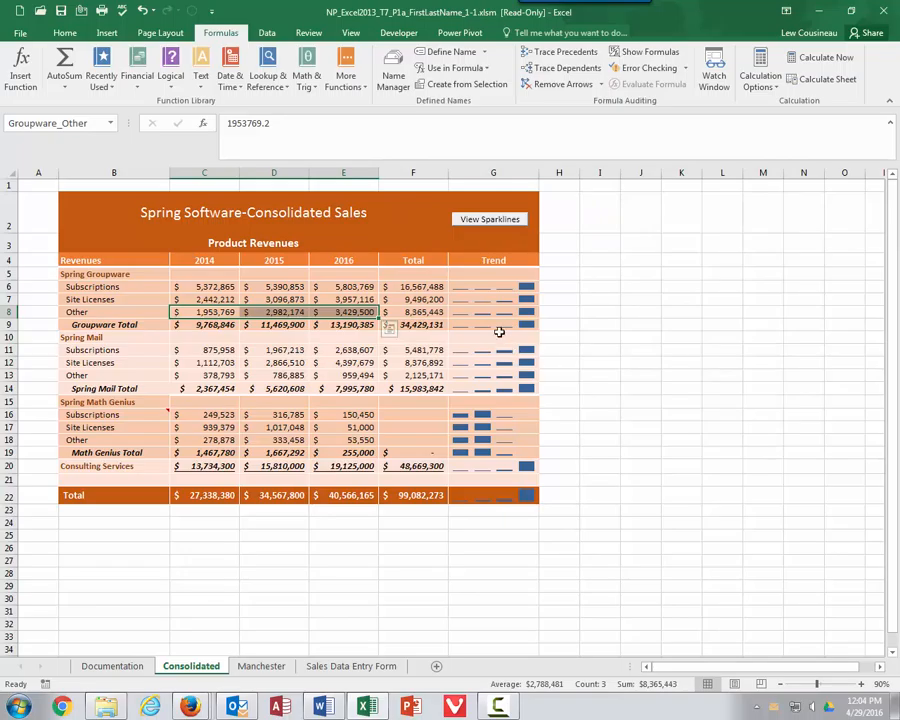
- Examine the cell references in the total formulas in F6, F11 and F12
{"action": "left_click", "coordinate": [425, 287]}
{"action": "left_click", "coordinate": [425, 350]}
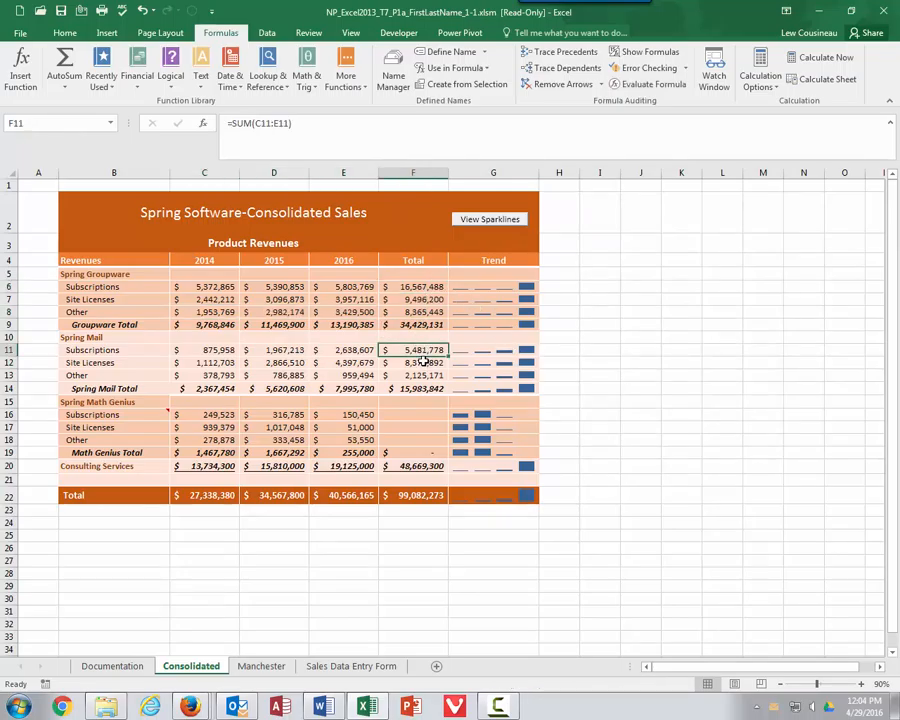
{"action": "left_click", "coordinate": [284, 123]}
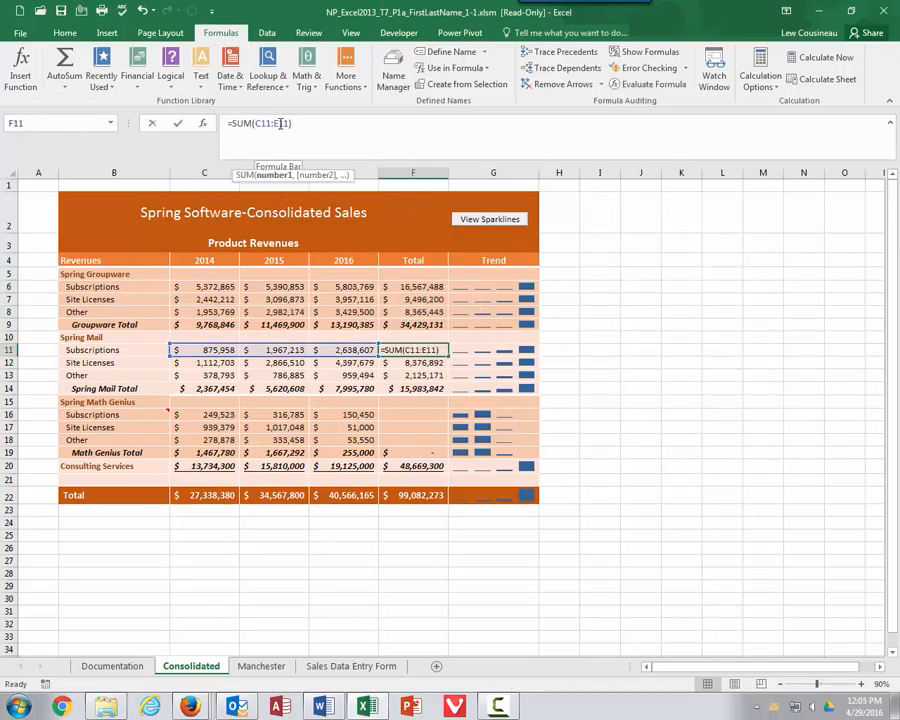
{"action": "key", "text": "Escape"}
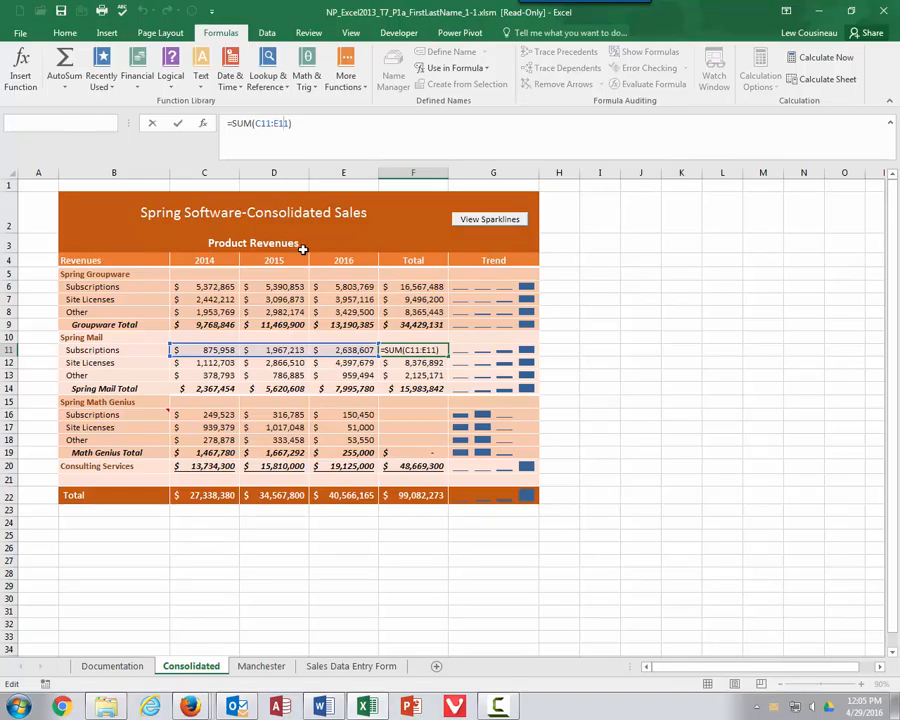
{"action": "left_click", "coordinate": [424, 362]}
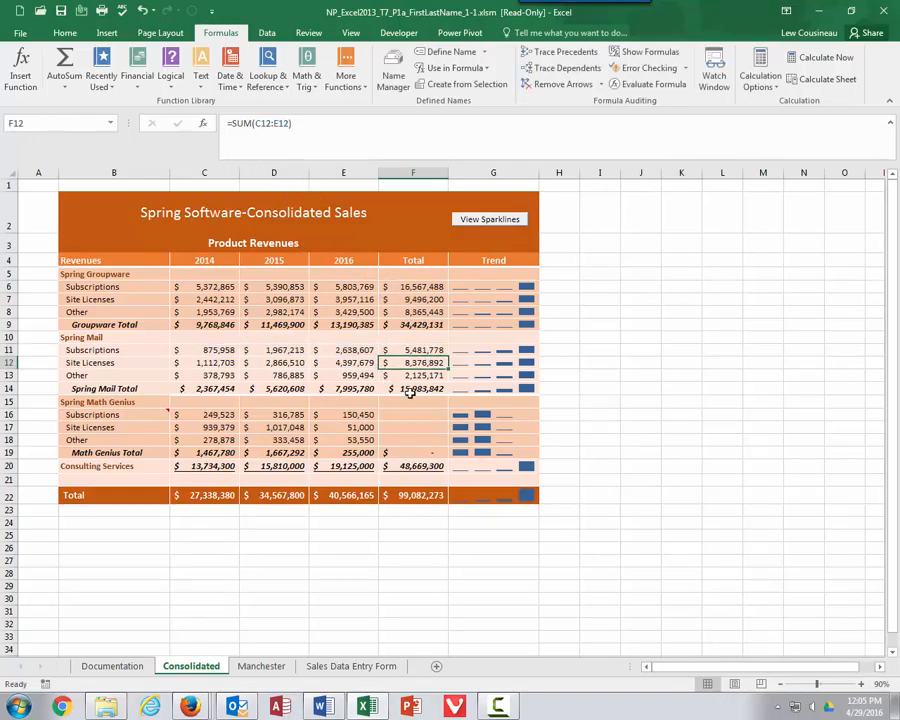
{"action": "left_click", "coordinate": [422, 348]}
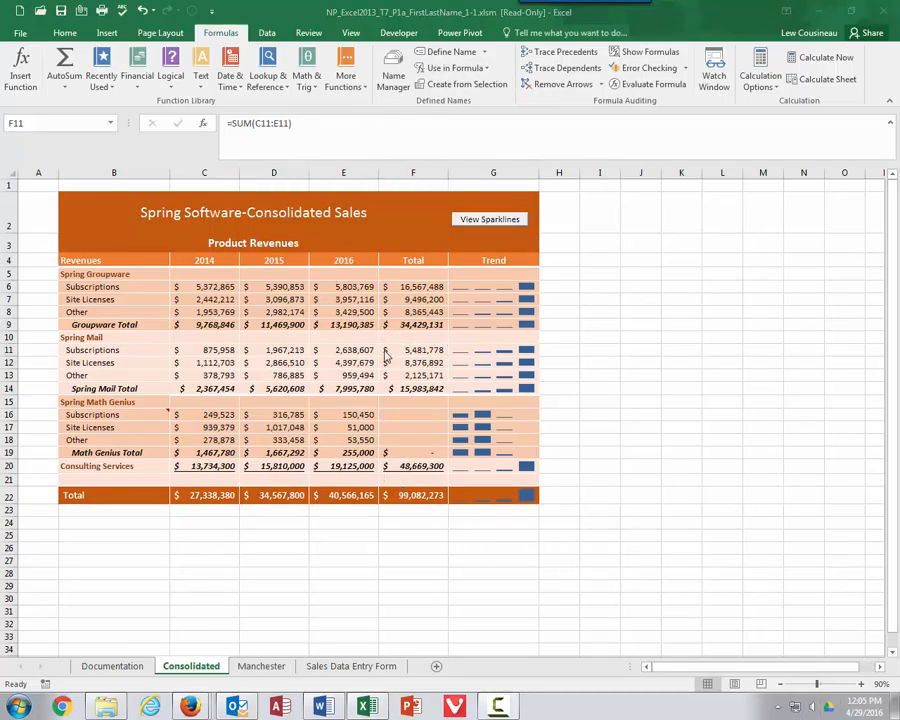
- Apply only the names SMail_Licenses, SMail_Other and SMail_Subscriptions to the existing formulas in the worksheet
{"action": "left_click", "coordinate": [347, 298]}
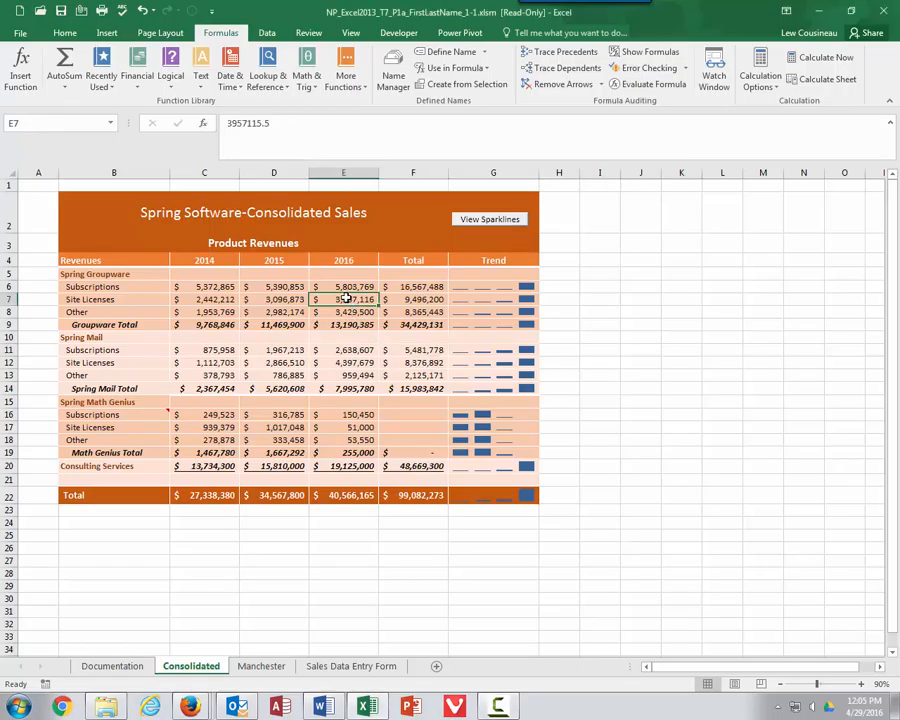
{"action": "left_click", "coordinate": [484, 52]}
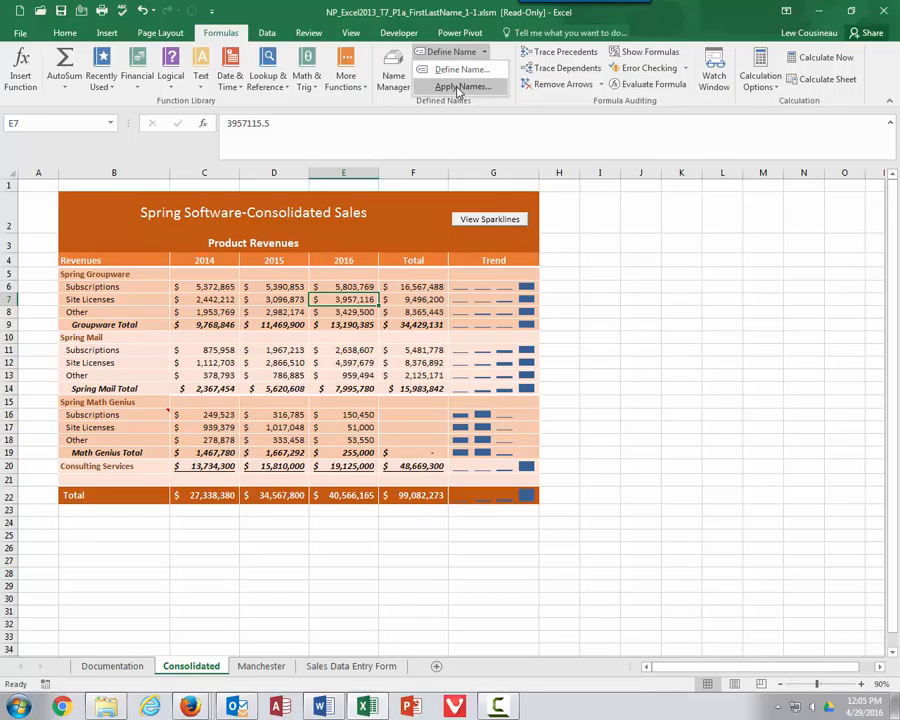
{"action": "left_click", "coordinate": [459, 88]}
{"action": "left_click", "coordinate": [540, 300]}
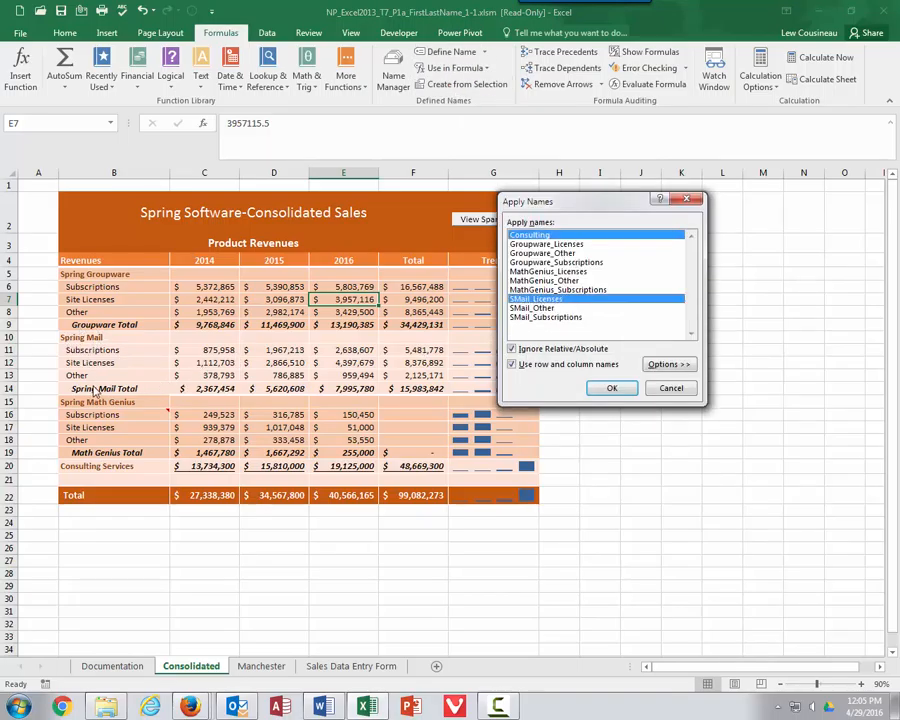
{"action": "left_click", "coordinate": [544, 309]}
{"action": "left_click", "coordinate": [543, 318]}
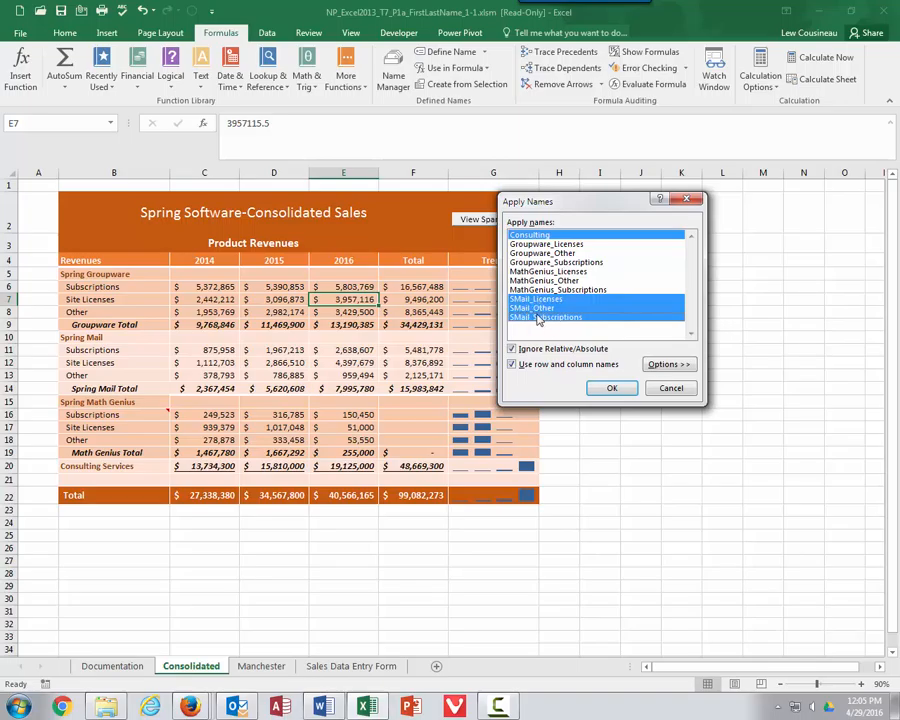
{"action": "left_click", "coordinate": [537, 234]}
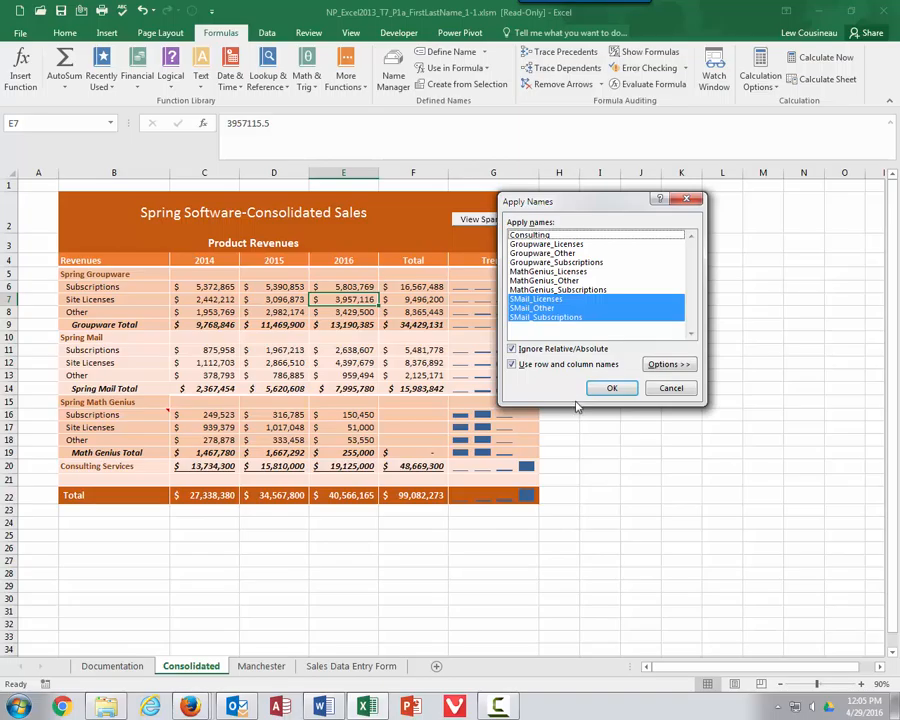
{"action": "left_click", "coordinate": [613, 390]}
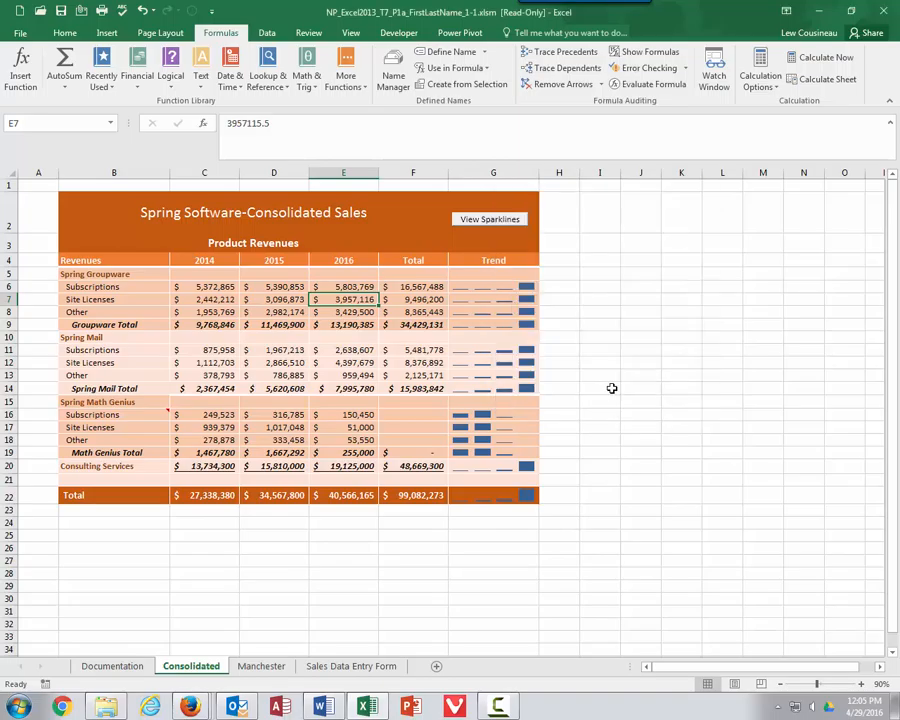
- Check the Spring Mail total formulas in F11, F12 and F13 for the applied names
{"action": "left_click", "coordinate": [430, 350]}
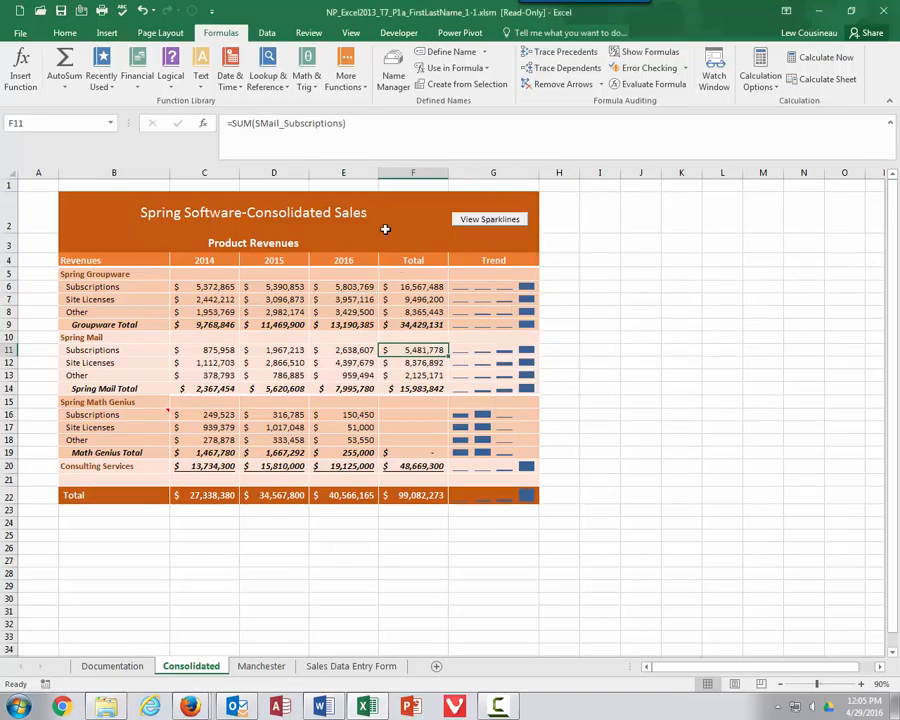
{"action": "left_click", "coordinate": [428, 363]}
{"action": "left_click", "coordinate": [430, 375]}
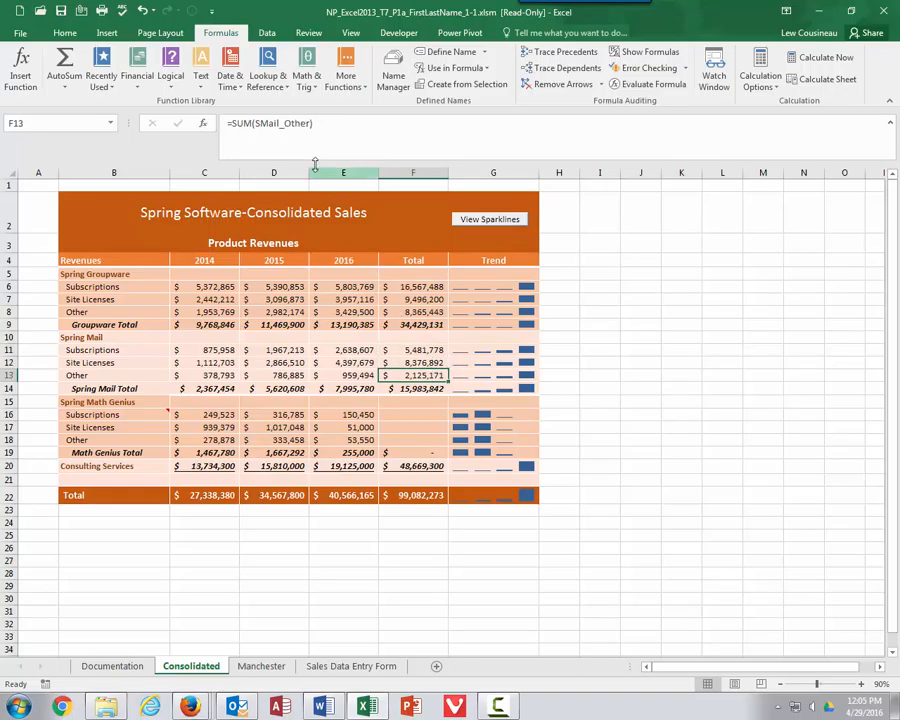
{"action": "left_click", "coordinate": [416, 362]}
{"action": "left_click", "coordinate": [416, 350]}
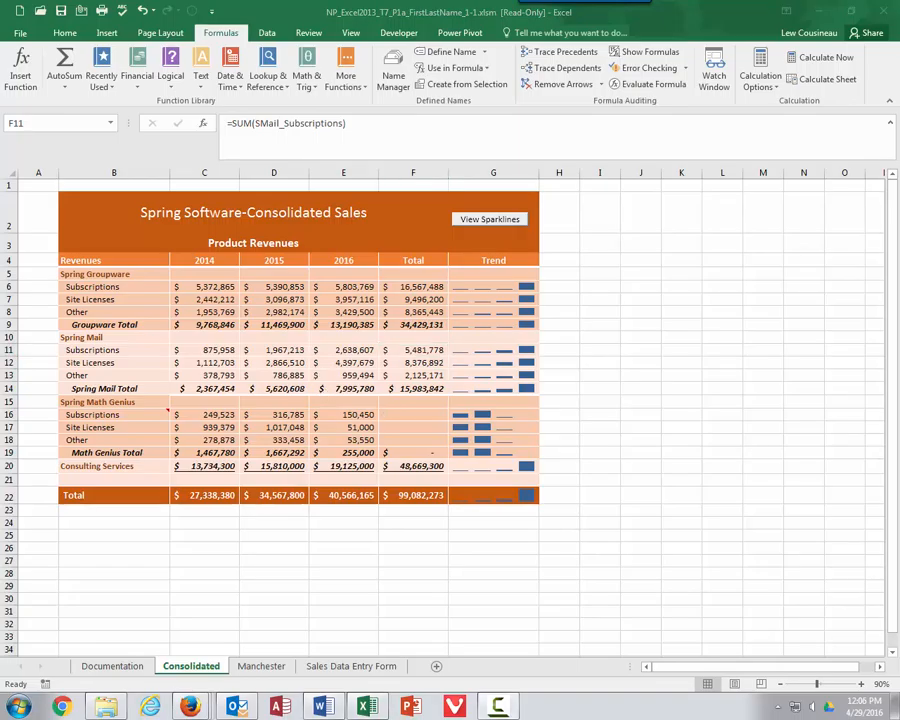
- Total the Spring Math Genius subscriptions in F16 with =SUM(MathGenius_Subscriptions), taking the name from range C16:E16
{"action": "left_click", "coordinate": [394, 414]}
{"action": "scroll", "coordinate": [395, 418], "scroll_direction": "down", "scroll_amount": 1}
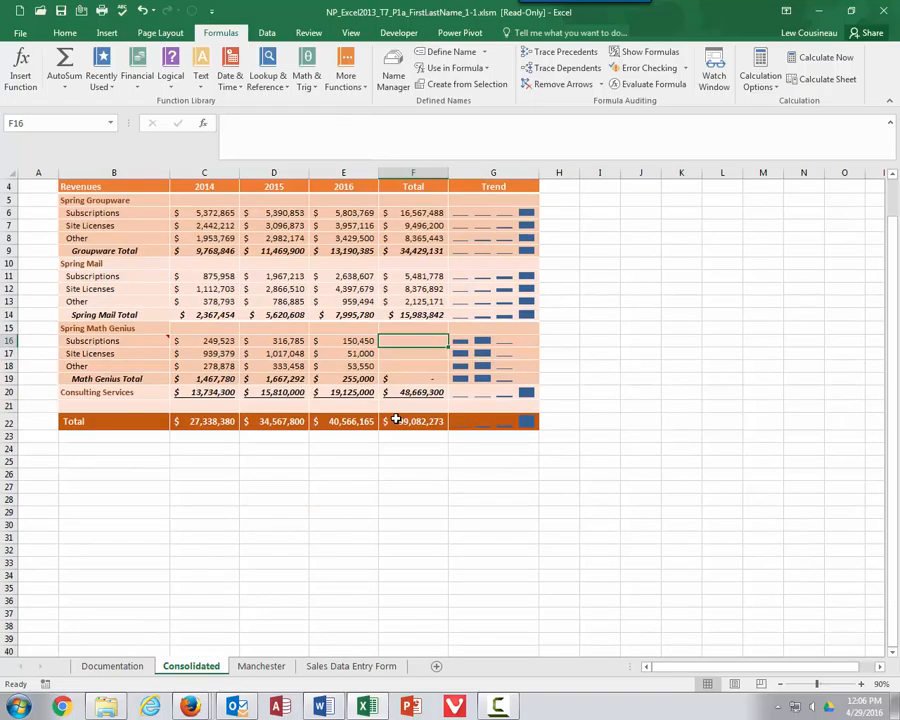
{"action": "left_click", "coordinate": [200, 340]}
{"action": "left_click_drag", "start_coordinate": [256, 341], "coordinate": [345, 341]}
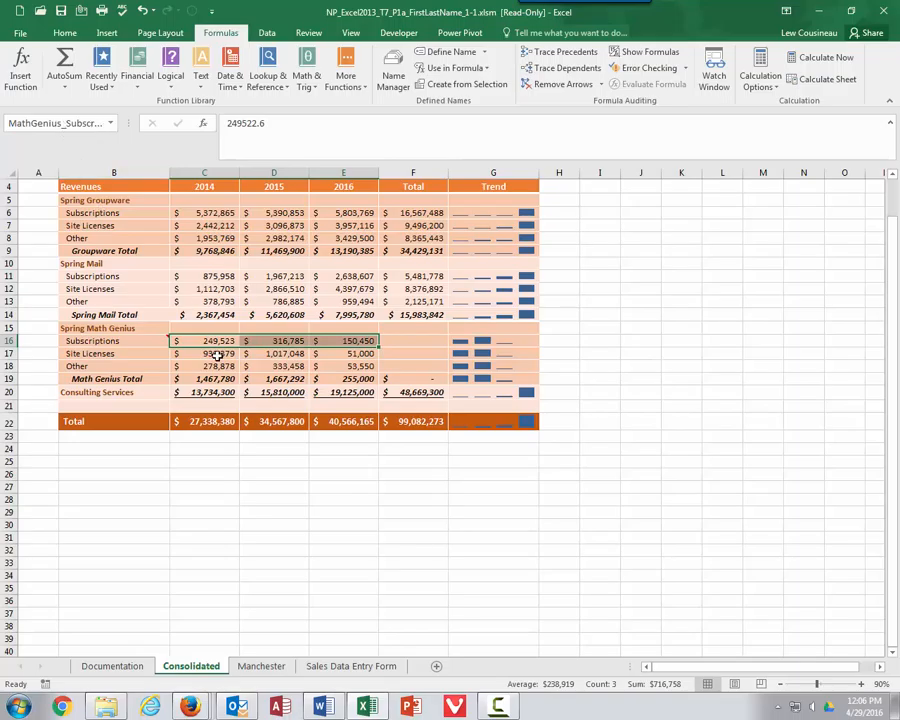
{"action": "left_click", "coordinate": [412, 341]}
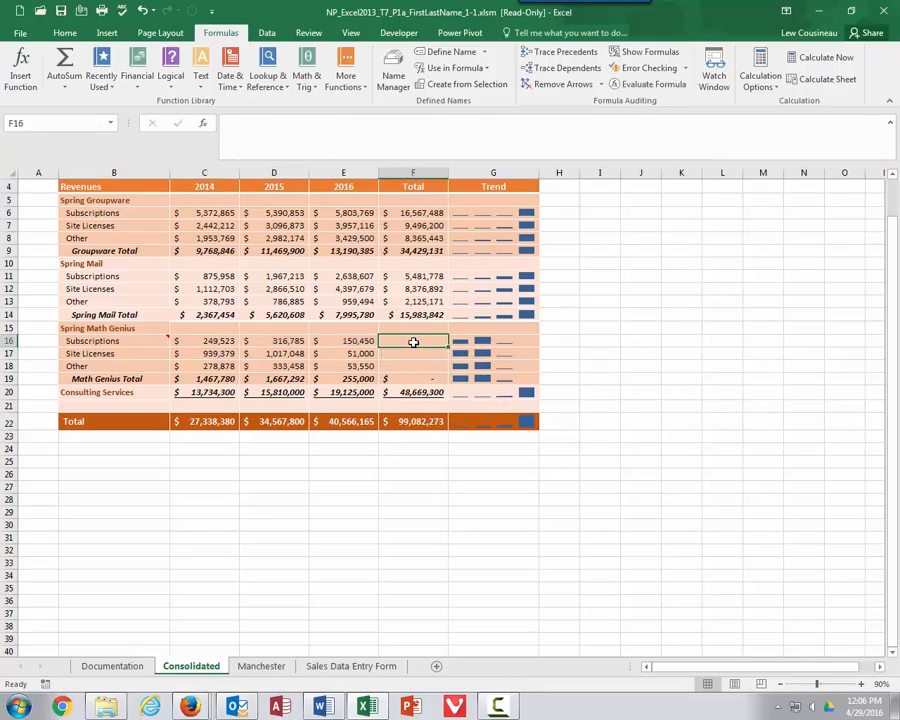
{"action": "type", "text": "=sum("}
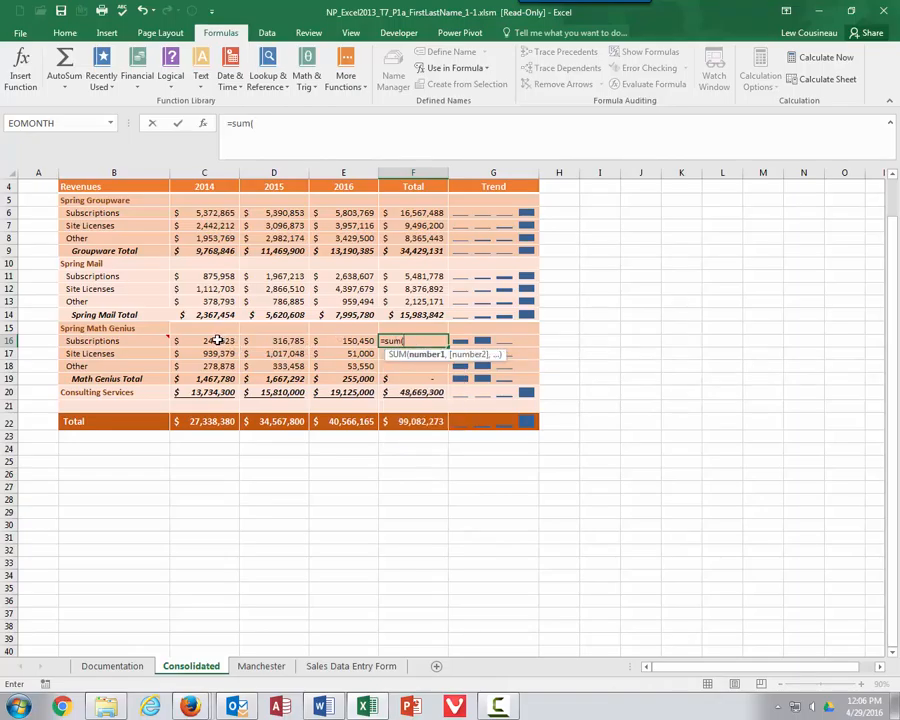
{"action": "left_click_drag", "start_coordinate": [185, 341], "coordinate": [375, 350]}
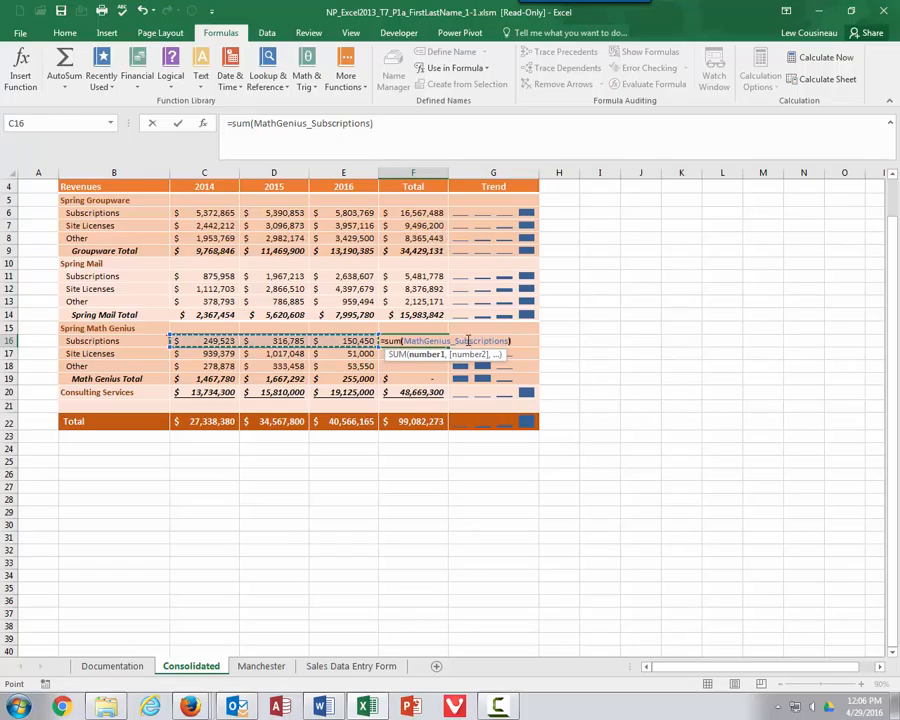
{"action": "key", "text": "ctrl+Return"}
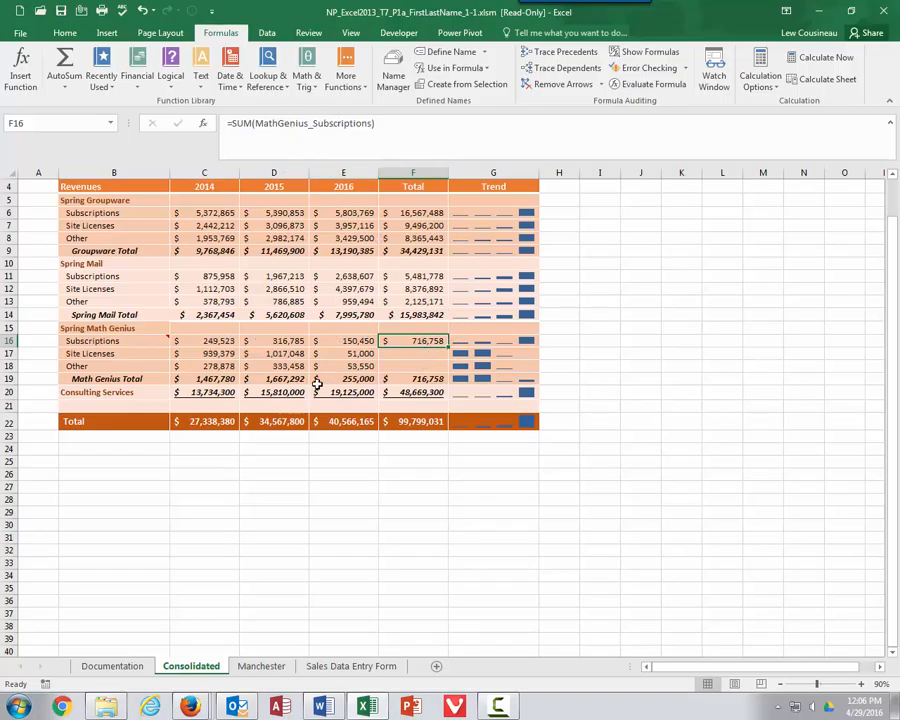
{"action": "left_click_drag", "start_coordinate": [220, 340], "coordinate": [328, 337]}
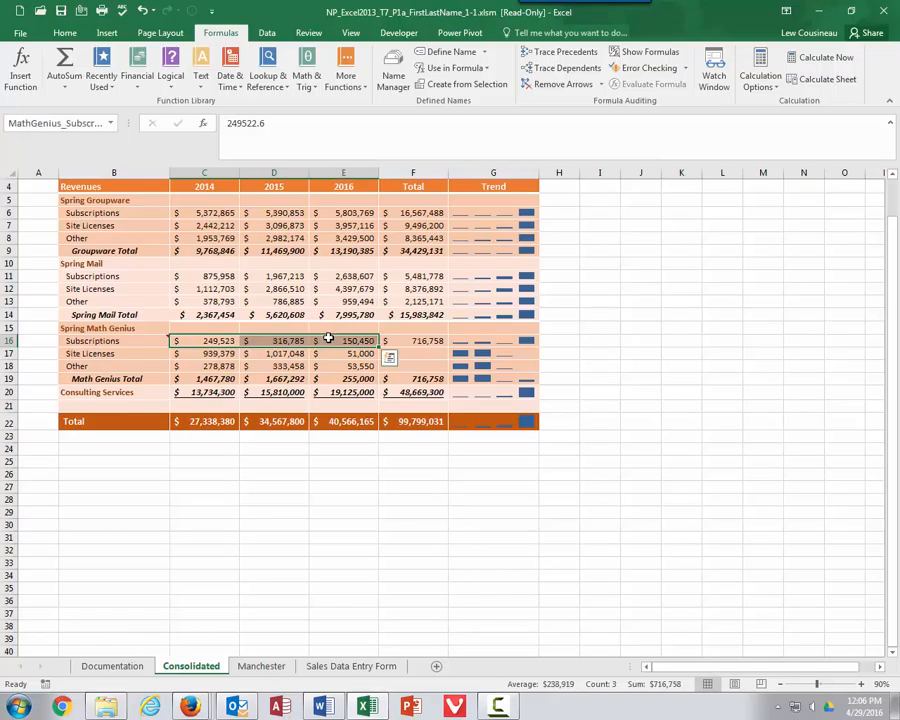
{"action": "left_click", "coordinate": [412, 344]}
- Enter =SUM(MathGenius_Licenses) in F17 to total the Spring Math Genius site licenses
{"action": "left_click", "coordinate": [411, 357]}
{"action": "type", "text": "=sum"}
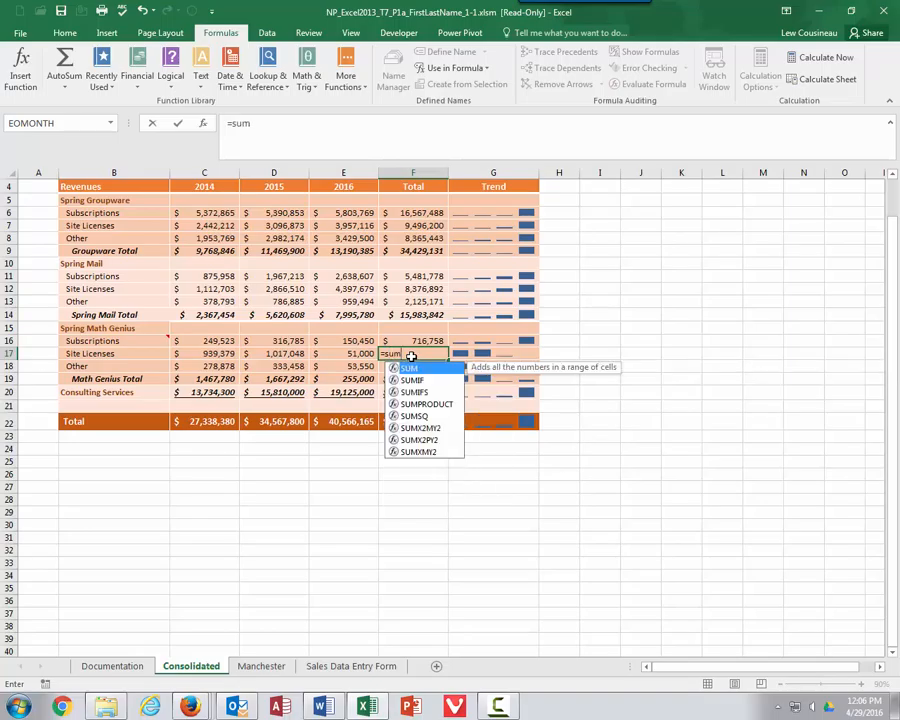
{"action": "type", "text": "("}
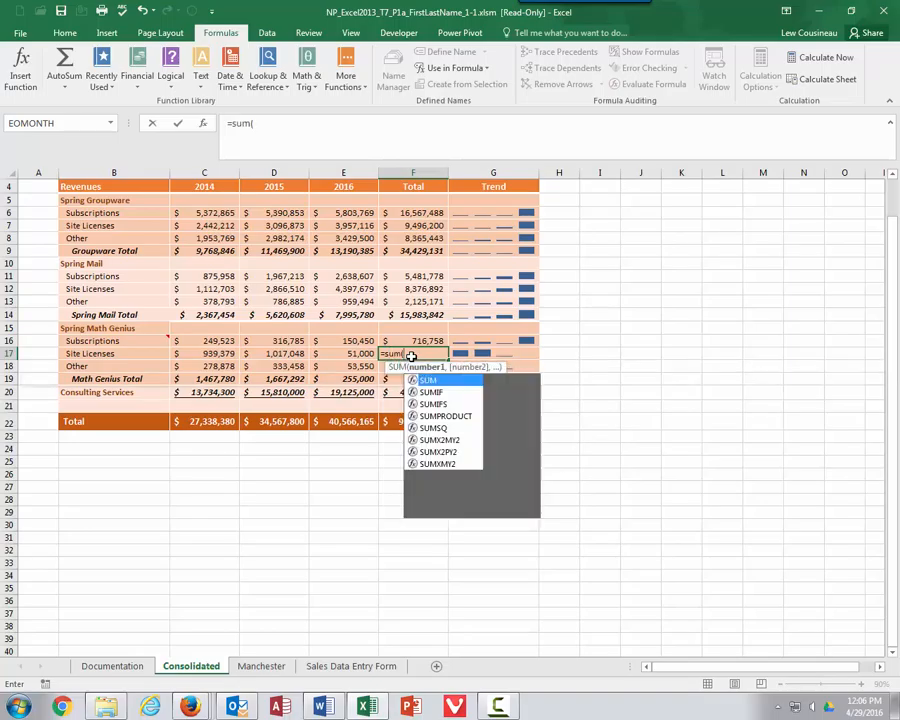
{"action": "type", "text": "math"}
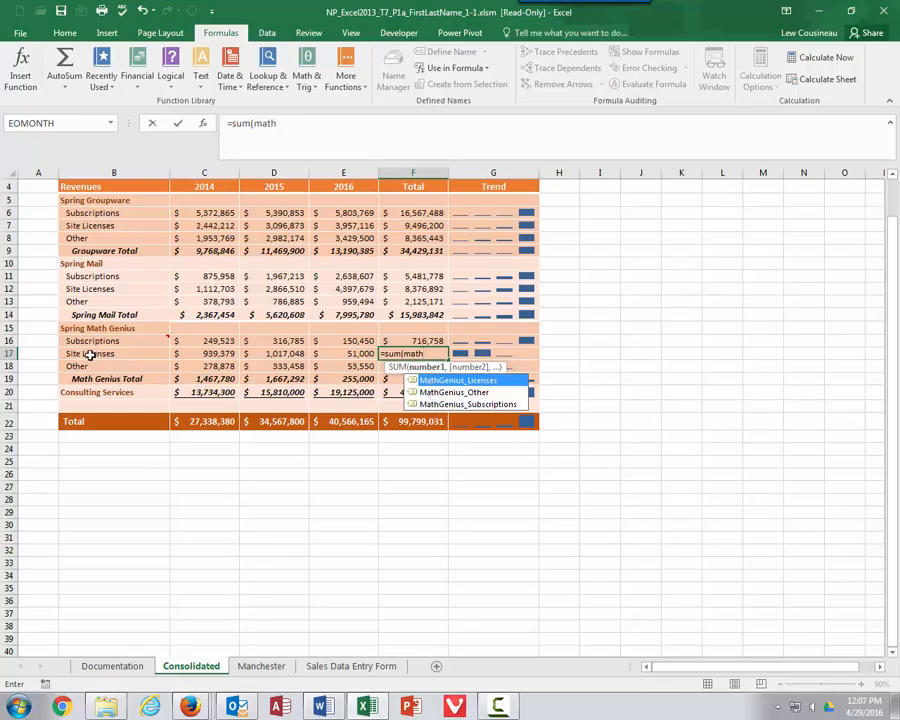
{"action": "double_click", "coordinate": [446, 381]}
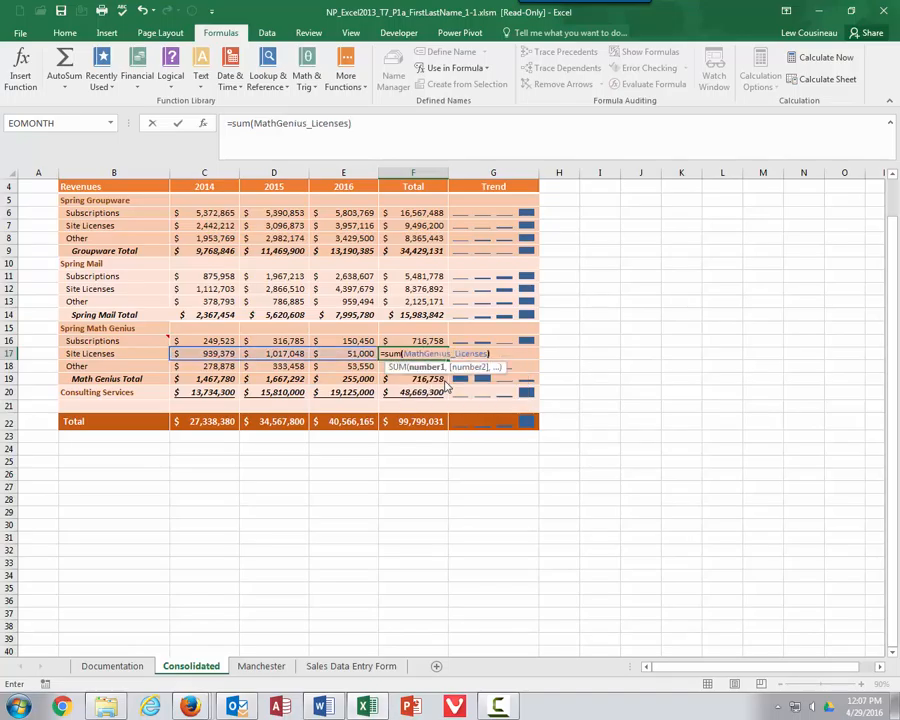
{"action": "key", "text": "Return"}
- Enter =SUM(MathGenius_Other) in F18 to total the other Spring Math Genius revenues
{"action": "type", "text": "=sum(math"}
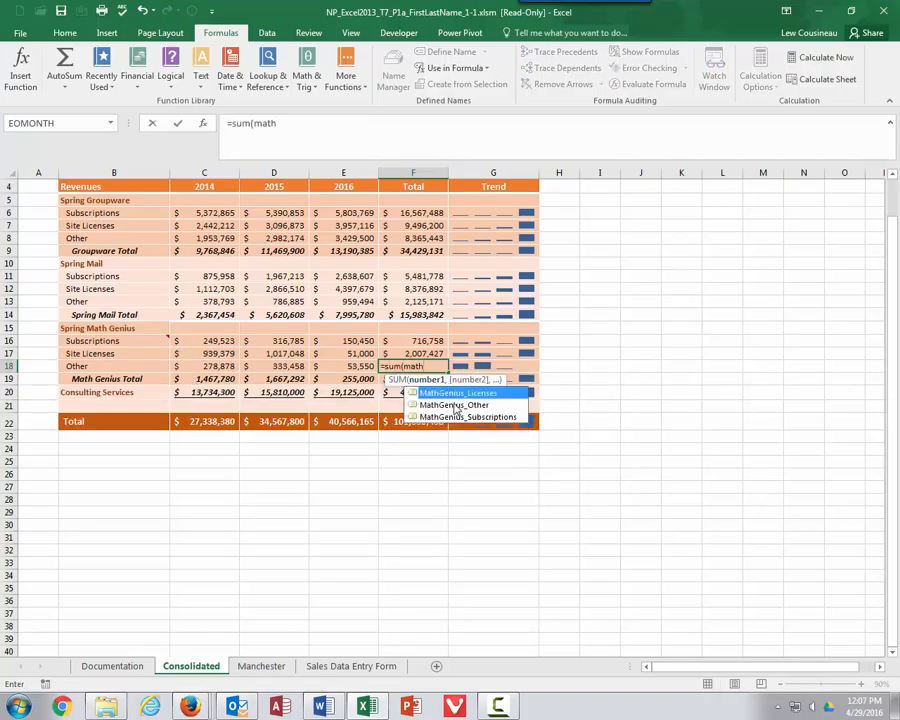
{"action": "left_click", "coordinate": [455, 405]}
{"action": "double_click", "coordinate": [455, 405]}
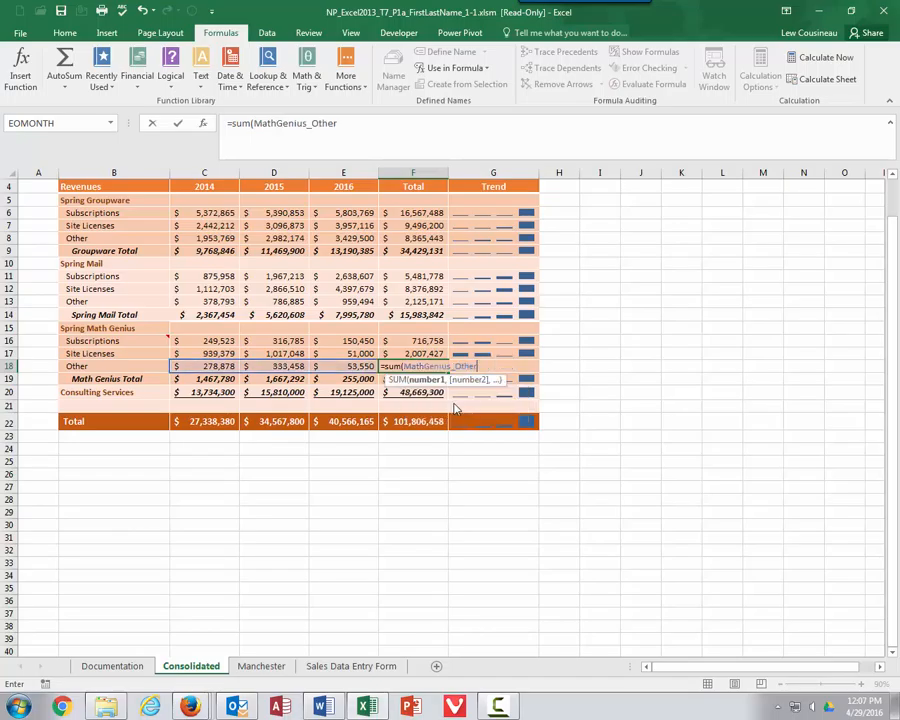
{"action": "key", "text": "Return"}
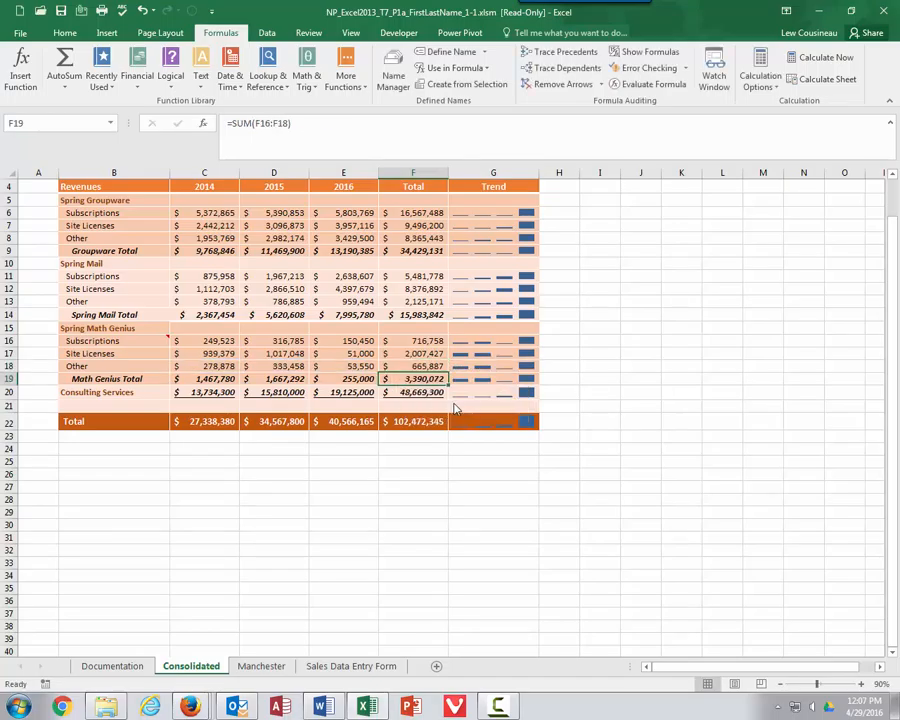
- Check the Spring Math Genius total formulas in F16, F17 and F18 for the defined names
{"action": "left_click", "coordinate": [420, 341]}
{"action": "left_click", "coordinate": [420, 353]}
{"action": "left_click", "coordinate": [420, 366]}
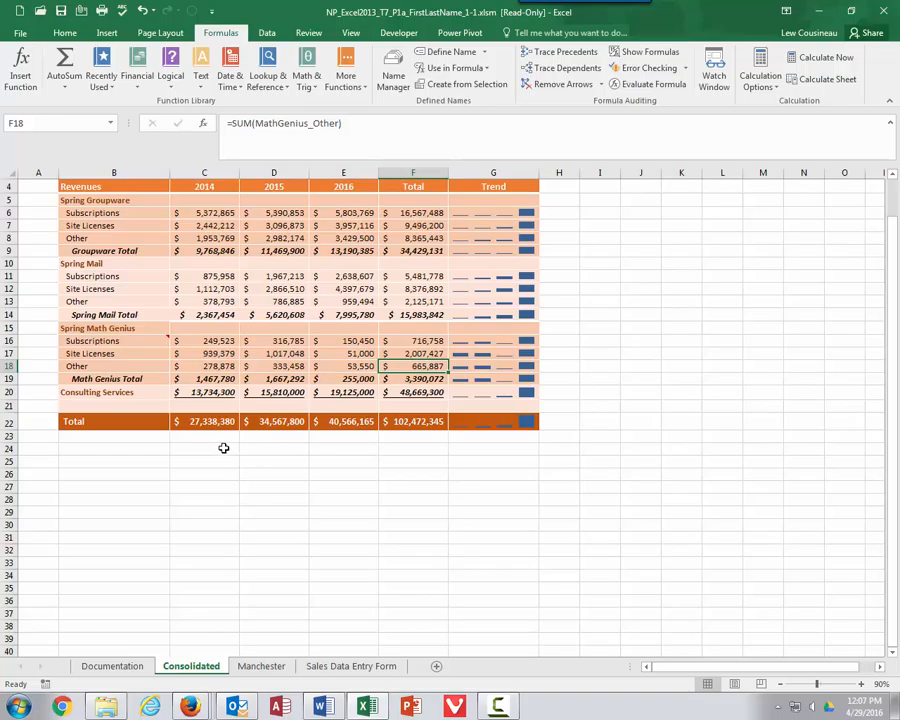
- Insert a new comment on the Spring Mail Other label in cell B13
{"action": "left_click", "coordinate": [141, 301]}
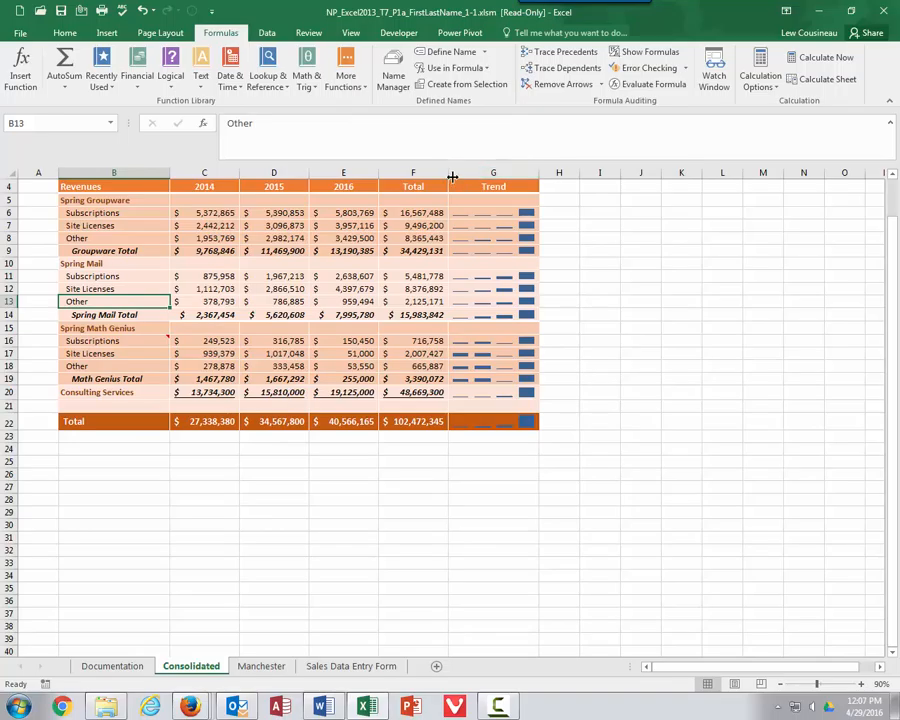
{"action": "right_click", "coordinate": [98, 303]}
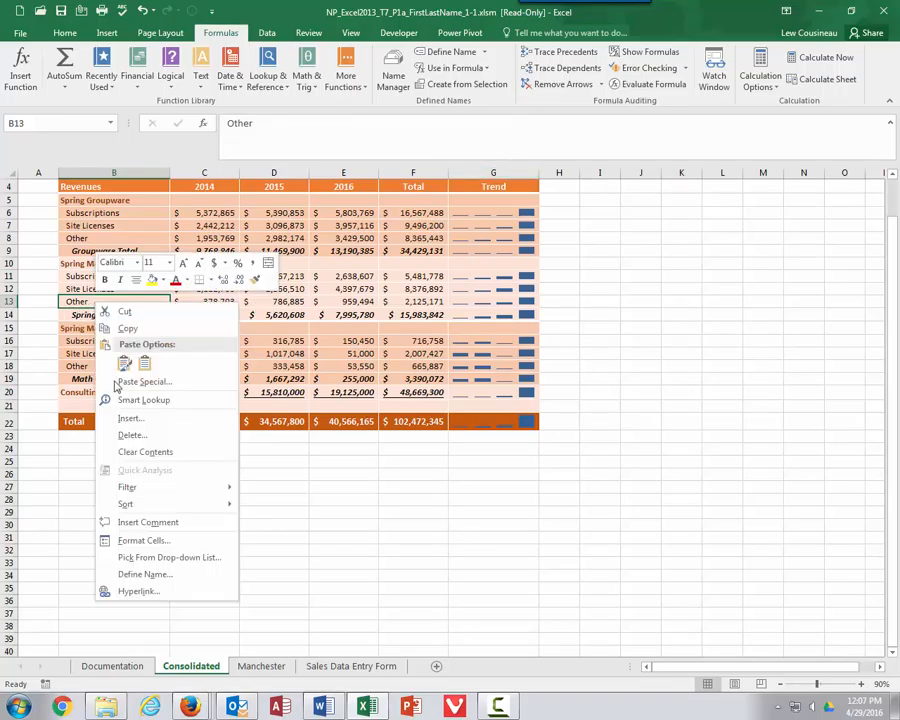
{"action": "left_click", "coordinate": [70, 301]}
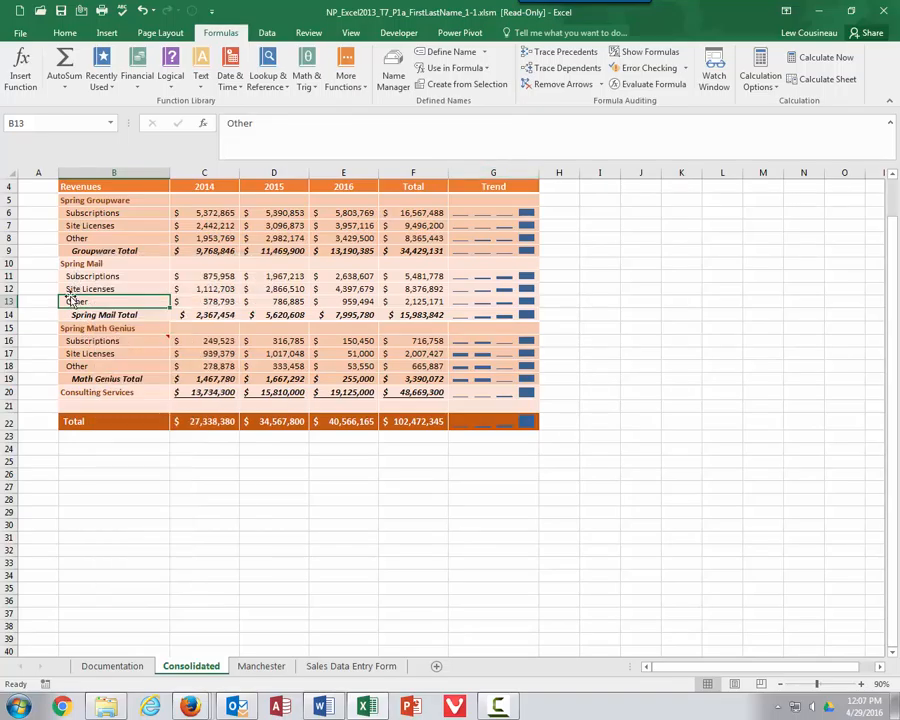
{"action": "left_click", "coordinate": [310, 34]}
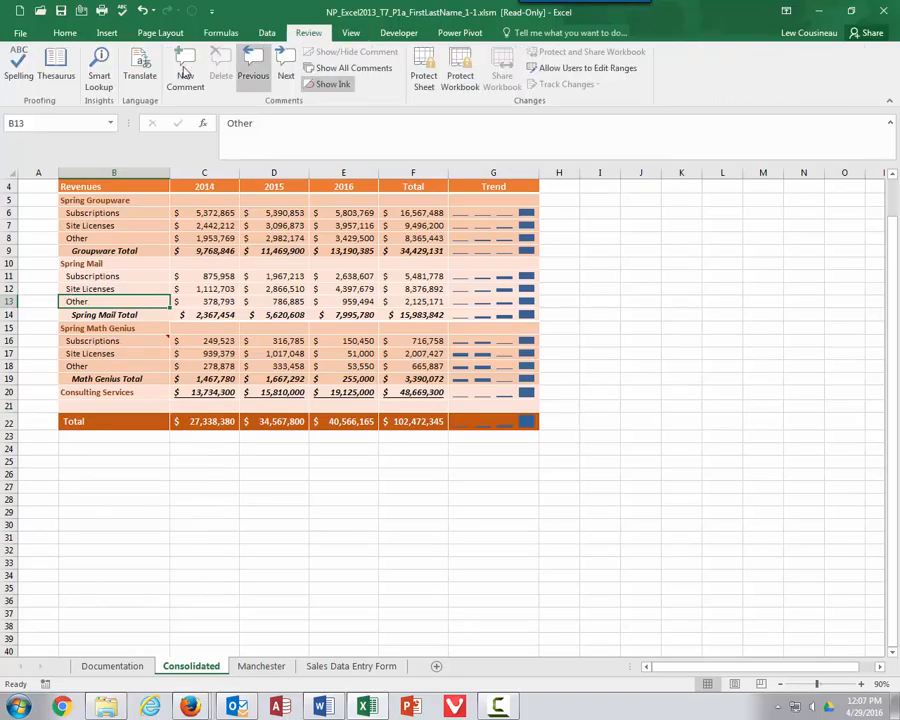
{"action": "left_click", "coordinate": [157, 342]}
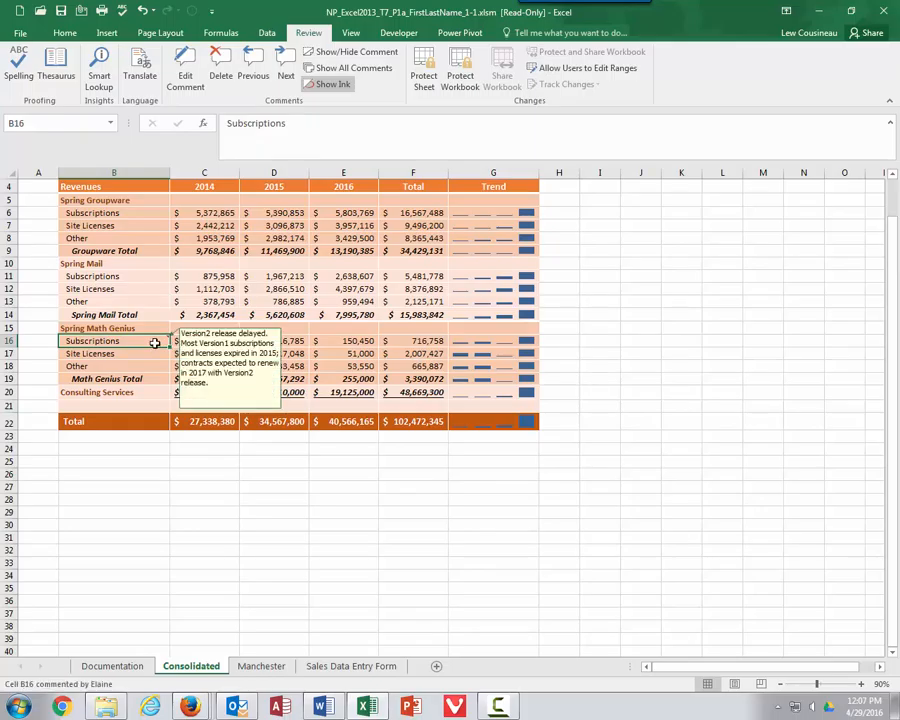
{"action": "left_click", "coordinate": [112, 301]}
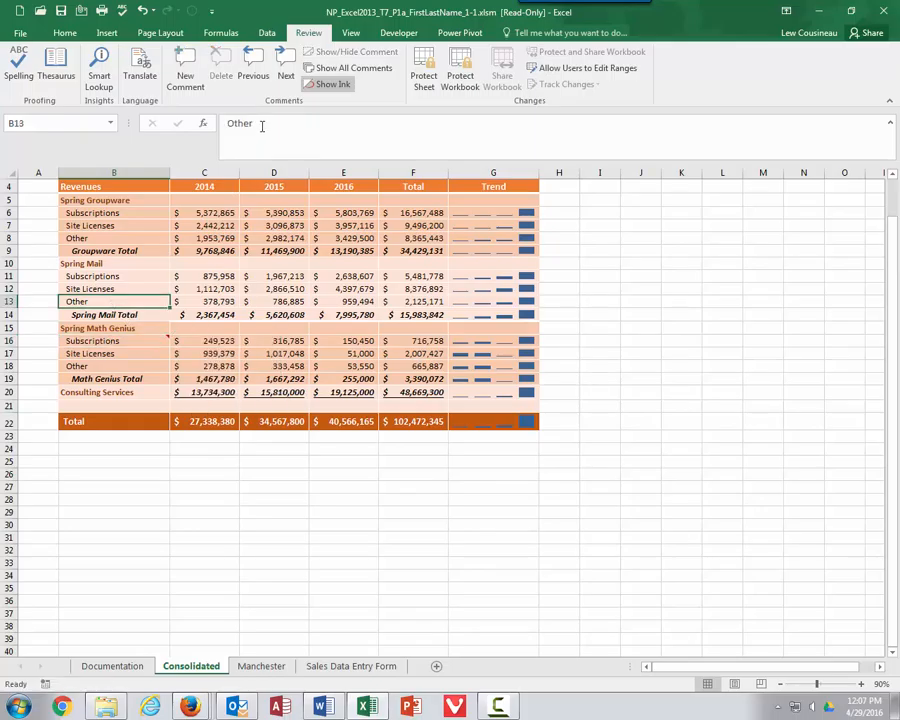
{"action": "left_click", "coordinate": [185, 72]}
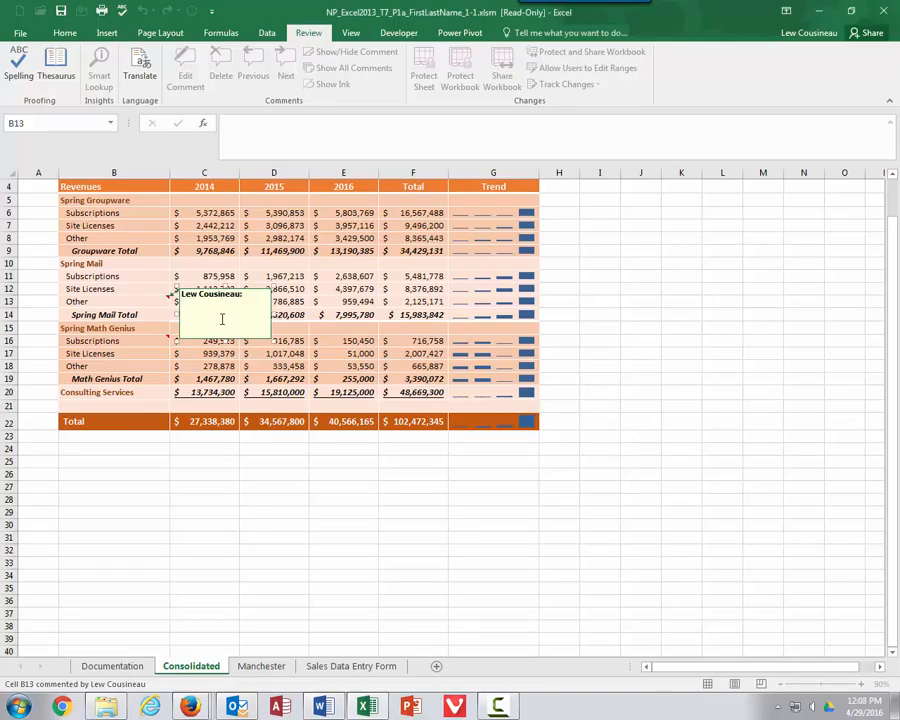
- Replace the comment's default author name with "Other sales include individual downloads and box sales." and review the finished comment
{"action": "left_click", "coordinate": [172, 296]}
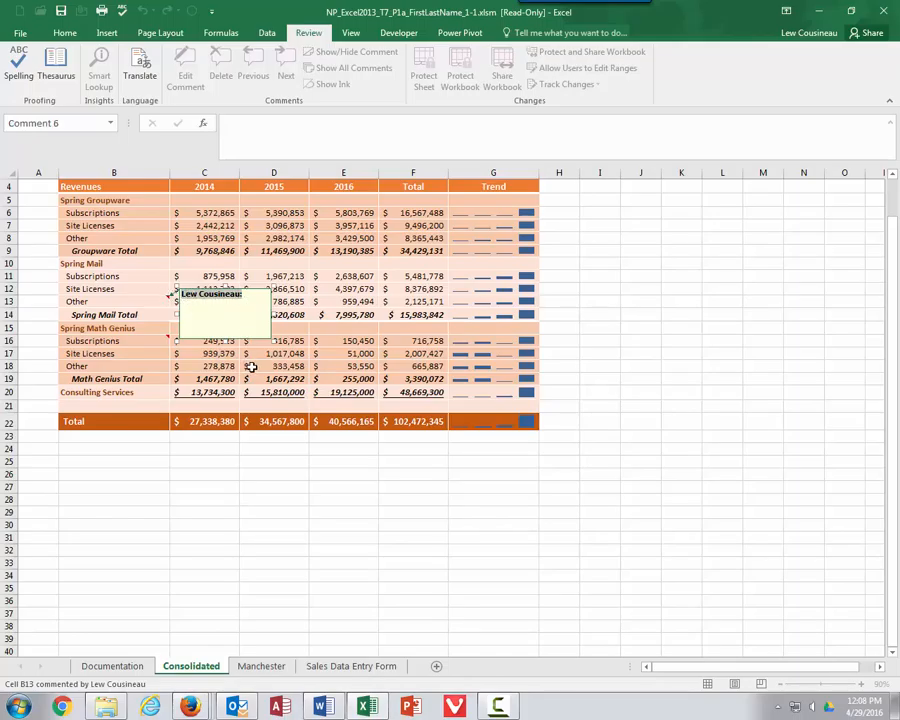
{"action": "type", "text": "Other sales include individual downloads and box sales."}
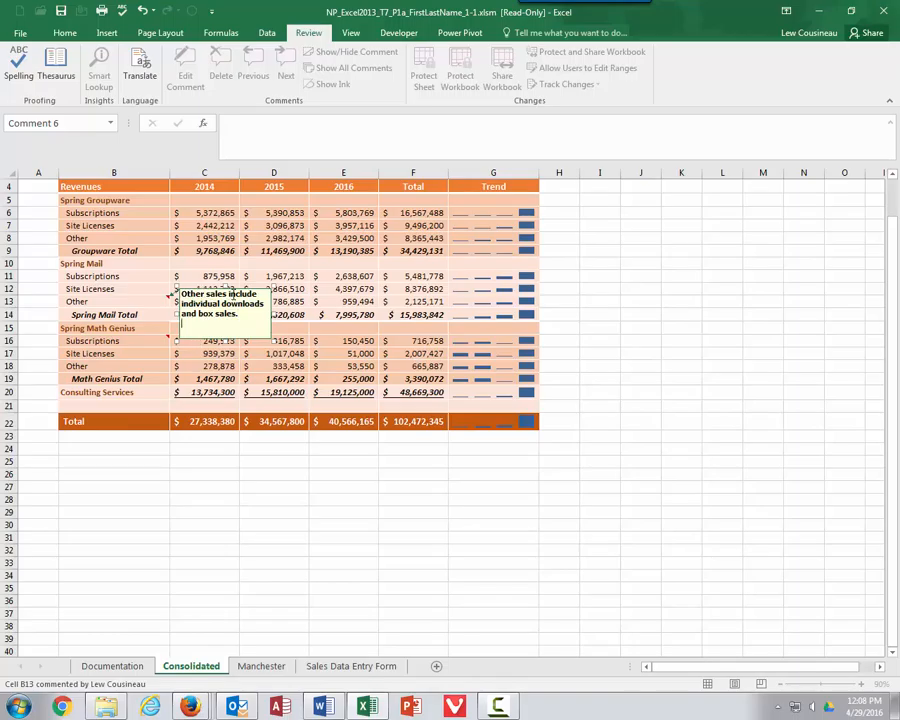
{"action": "left_click", "coordinate": [141, 311]}
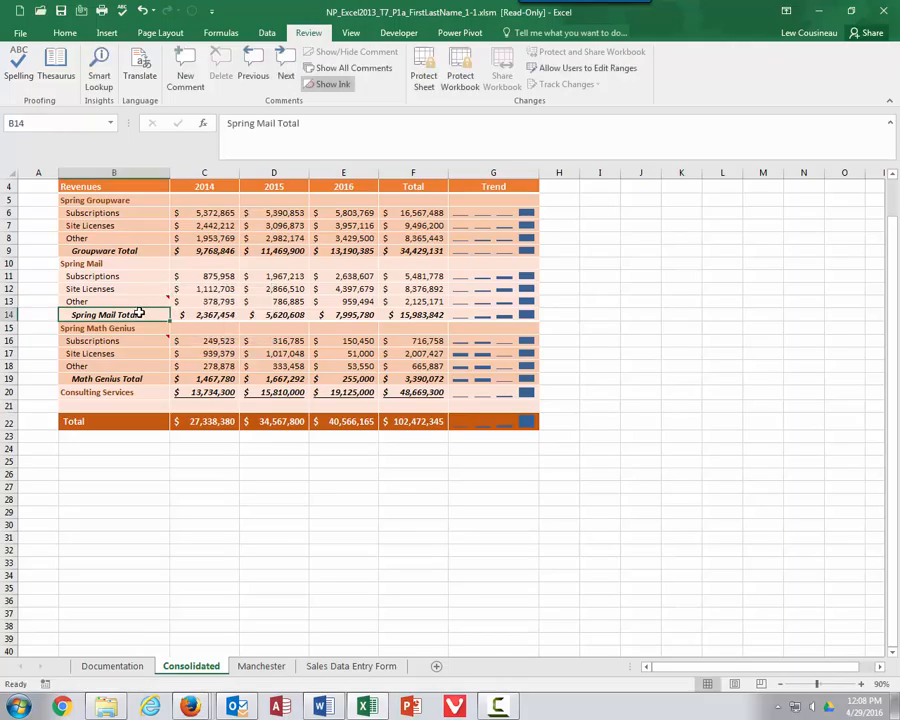
{"action": "left_click", "coordinate": [153, 299]}
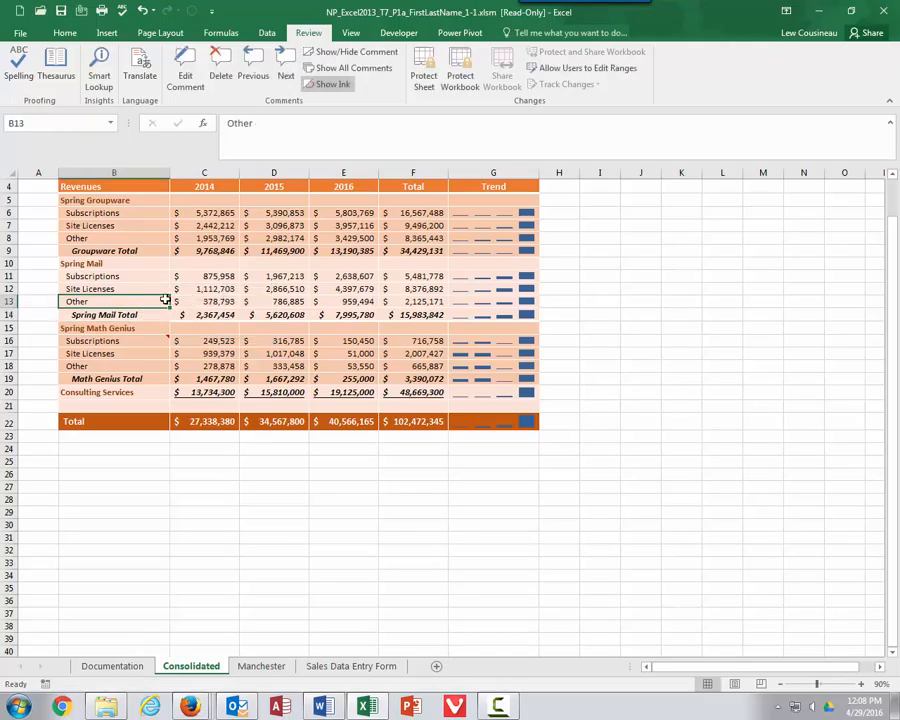
{"action": "mouse_move", "coordinate": [160, 299]}
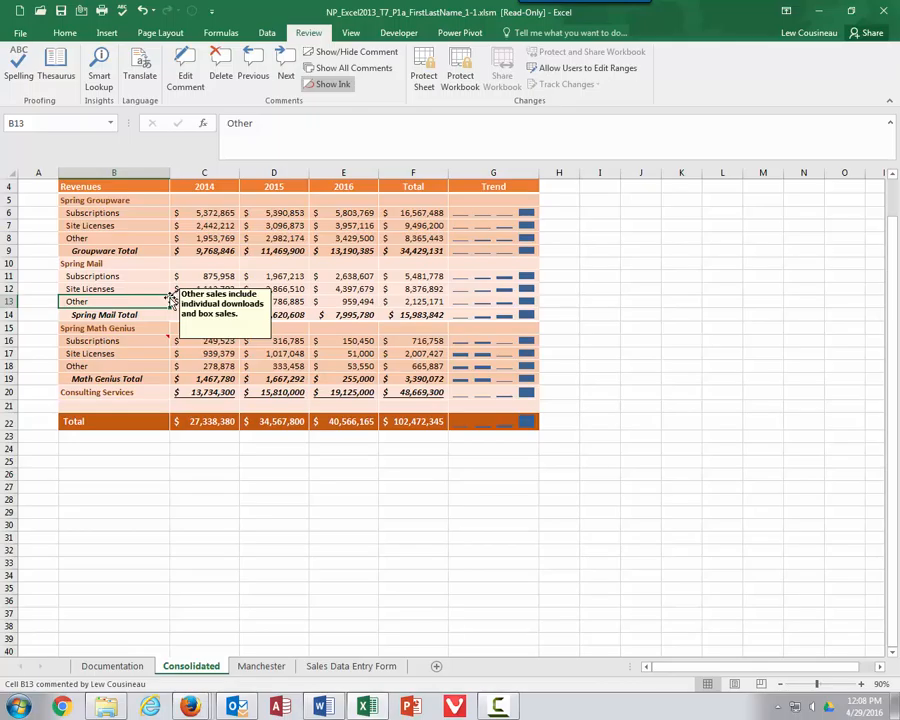
- Edit the comment on the Spring Math Genius Subscriptions label in B16 so the license expiry year reads 2016
{"action": "left_click", "coordinate": [100, 366]}
{"action": "scroll", "coordinate": [100, 366], "scroll_direction": "down", "scroll_amount": 2}
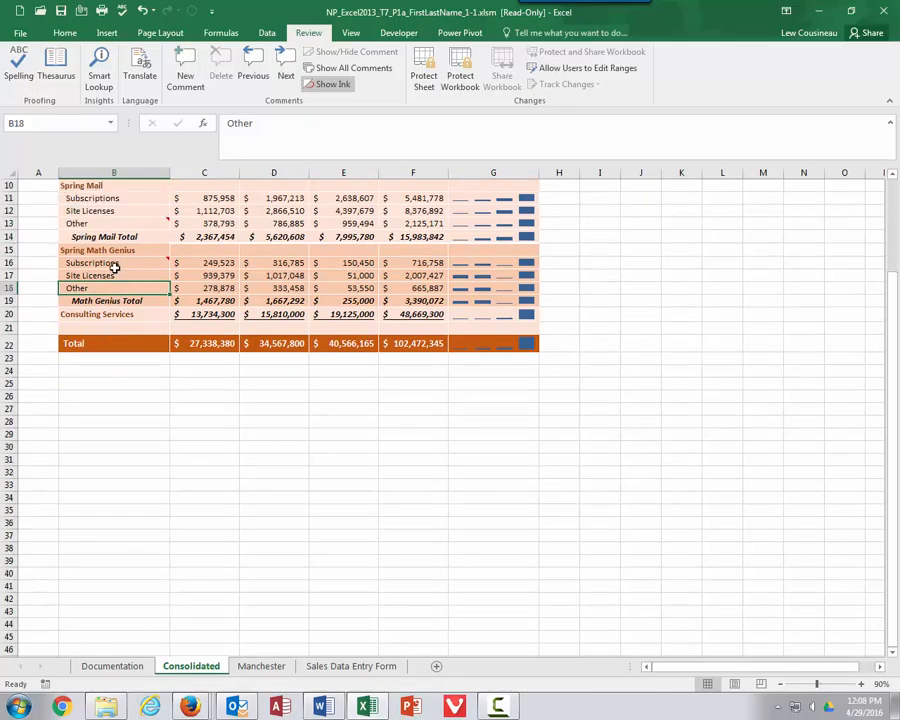
{"action": "left_click", "coordinate": [115, 265]}
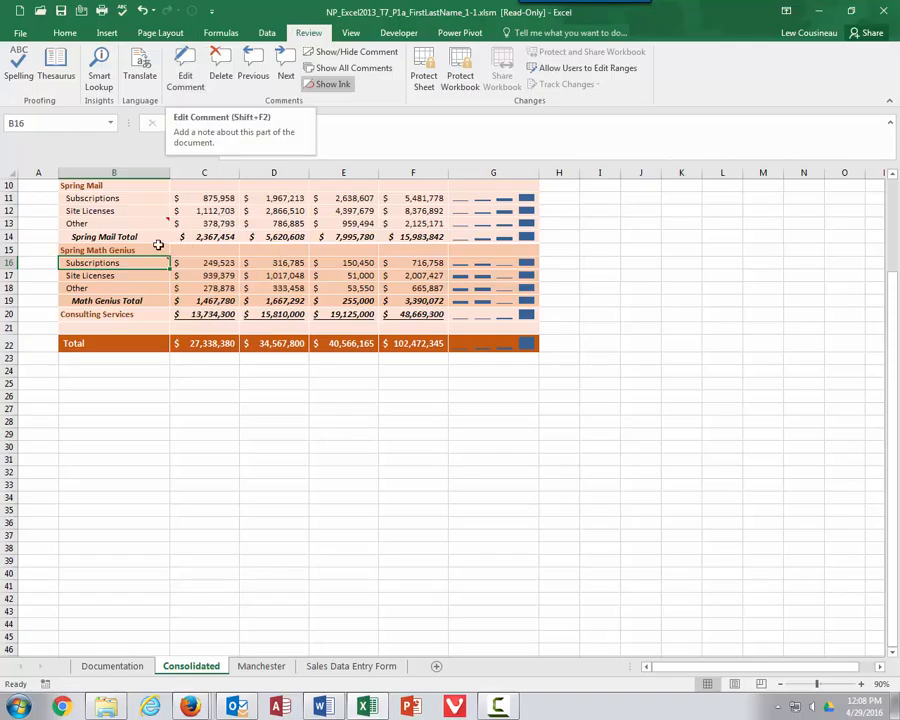
{"action": "right_click", "coordinate": [131, 263]}
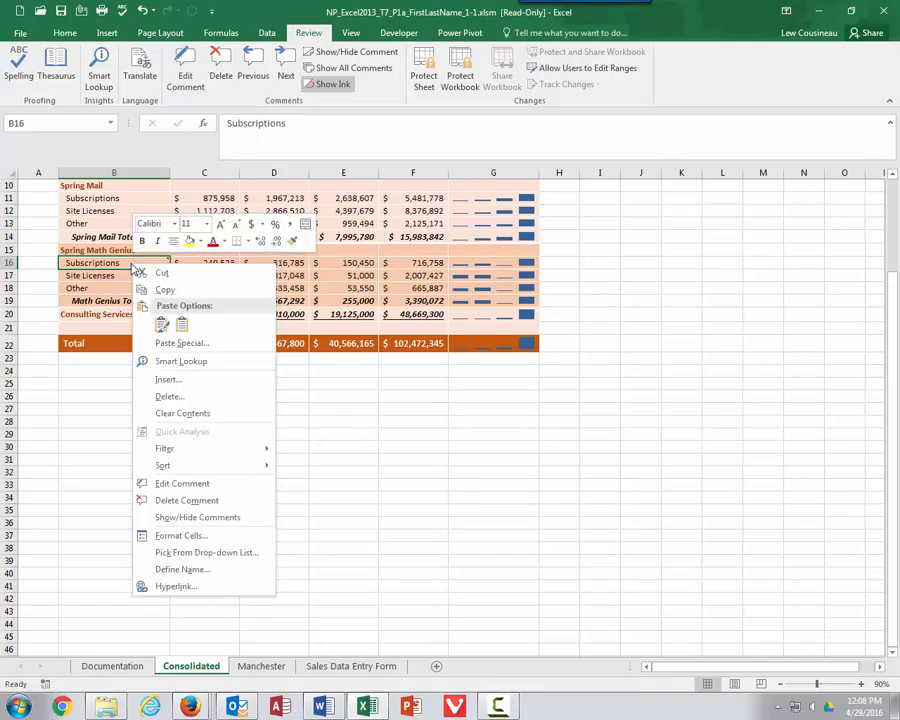
{"action": "left_click", "coordinate": [203, 482]}
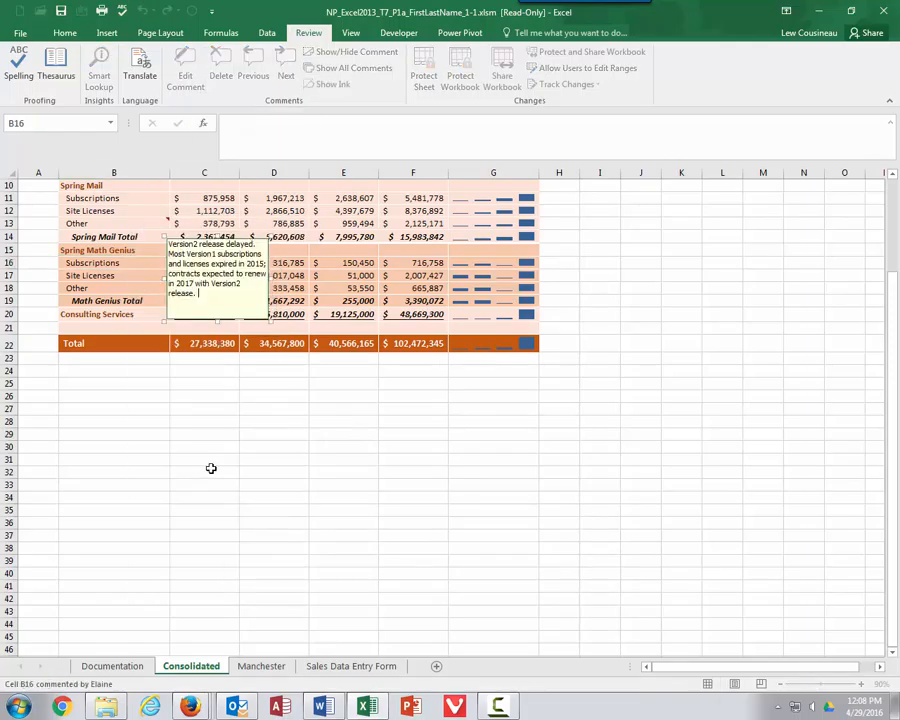
{"action": "left_click", "coordinate": [263, 263]}
{"action": "key", "text": "BackSpace"}
{"action": "type", "text": "6"}
{"action": "left_click", "coordinate": [113, 288]}
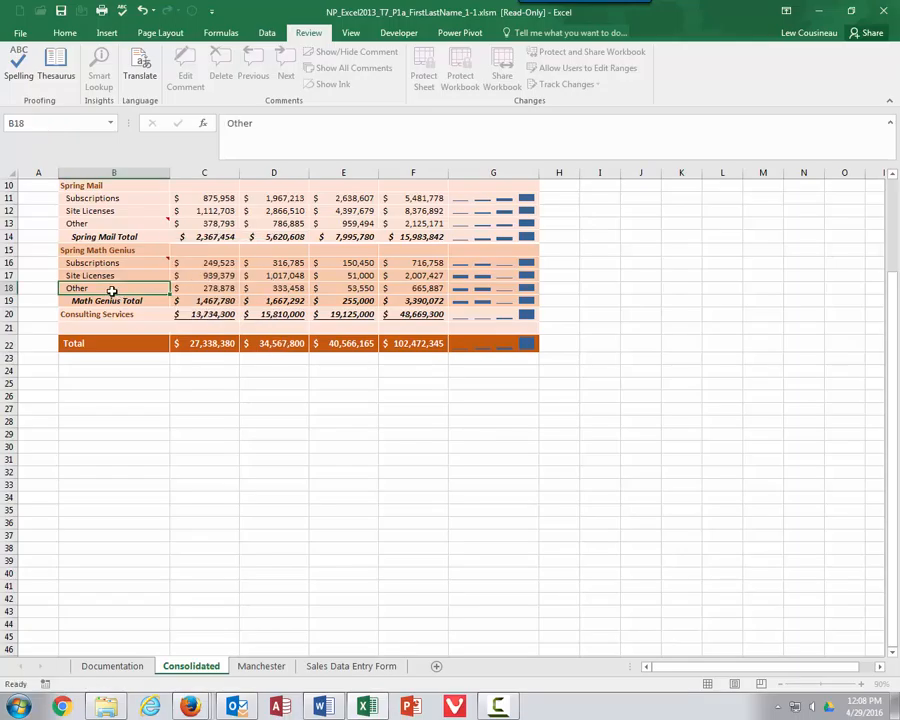
{"action": "left_click", "coordinate": [131, 262]}
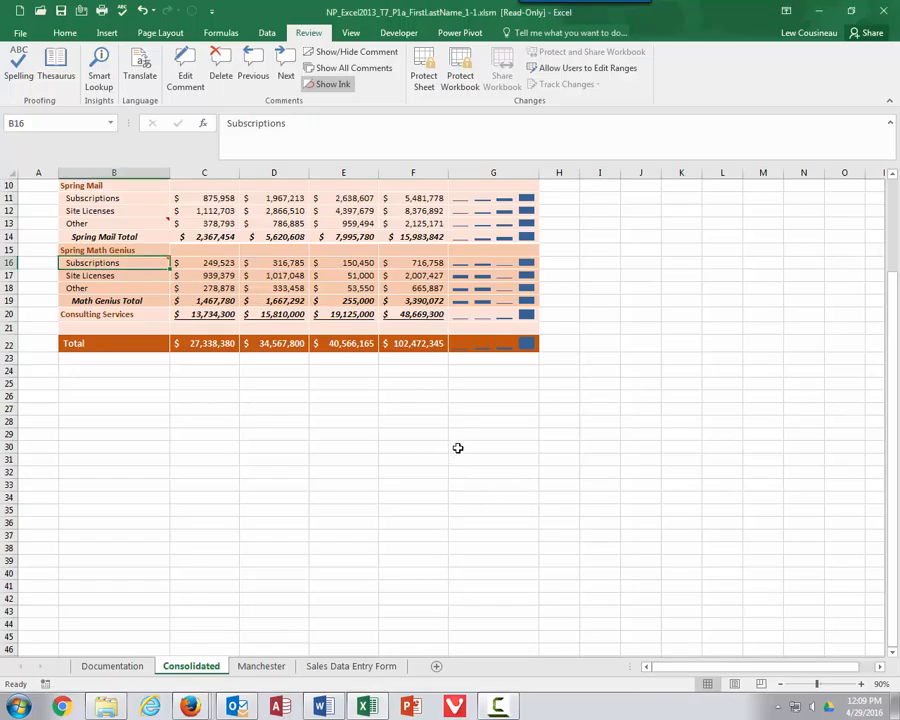
- Draw a Form Control button in cell G3, directly below the View Sparklines button and about as wide
{"action": "scroll", "coordinate": [458, 446], "scroll_direction": "up", "scroll_amount": 3}
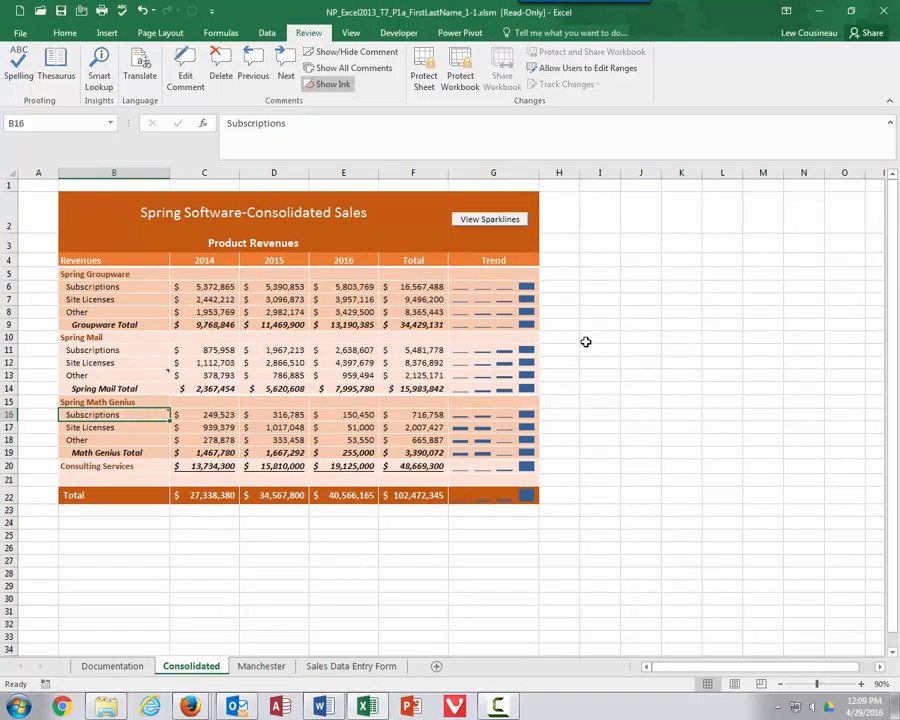
{"action": "left_click", "coordinate": [388, 33]}
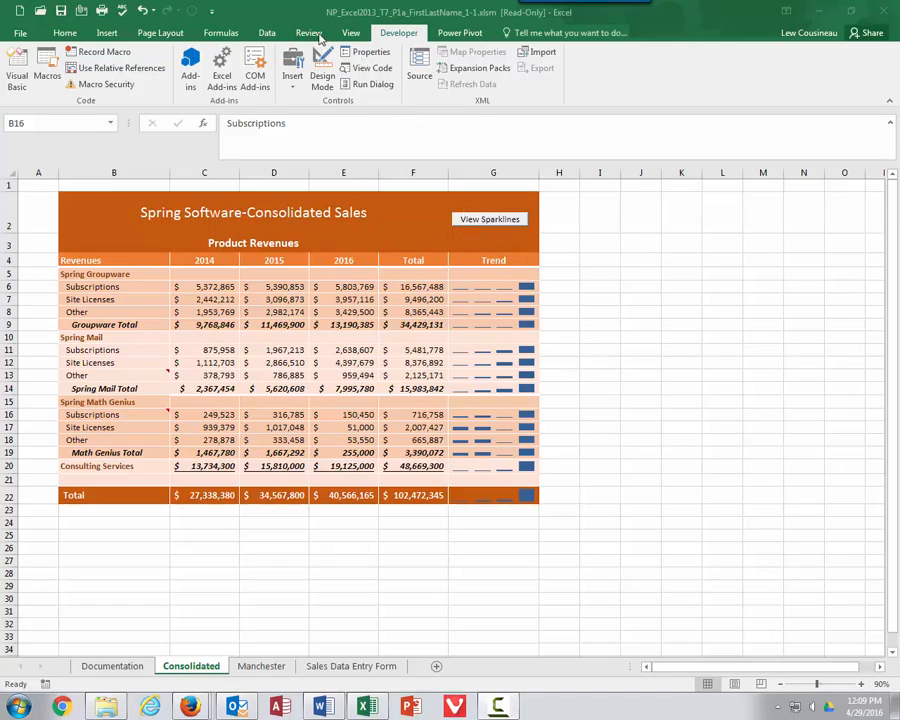
{"action": "left_click", "coordinate": [294, 90]}
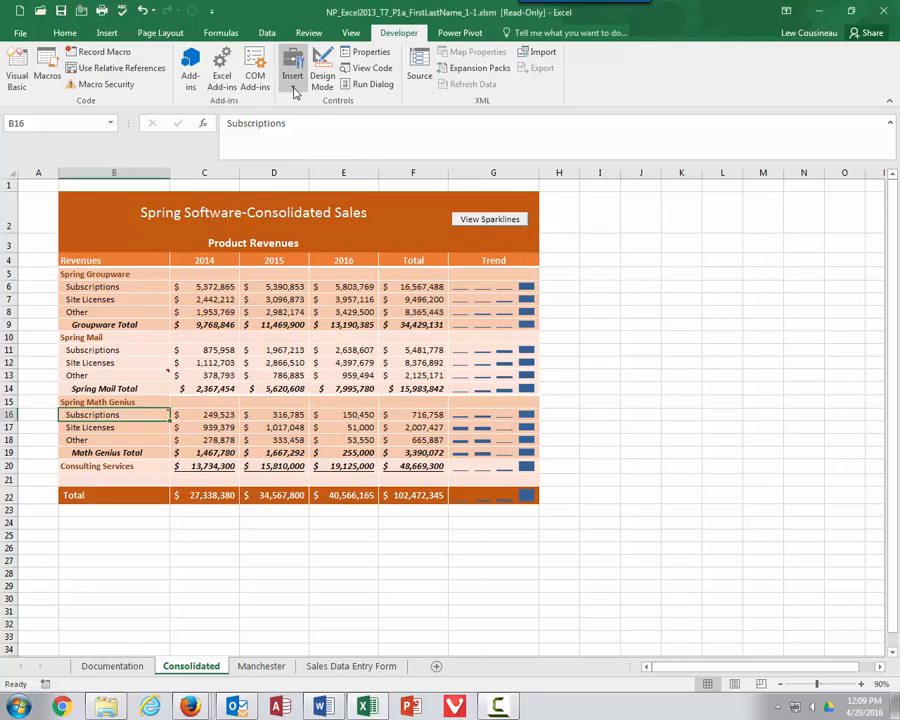
{"action": "left_click", "coordinate": [294, 90]}
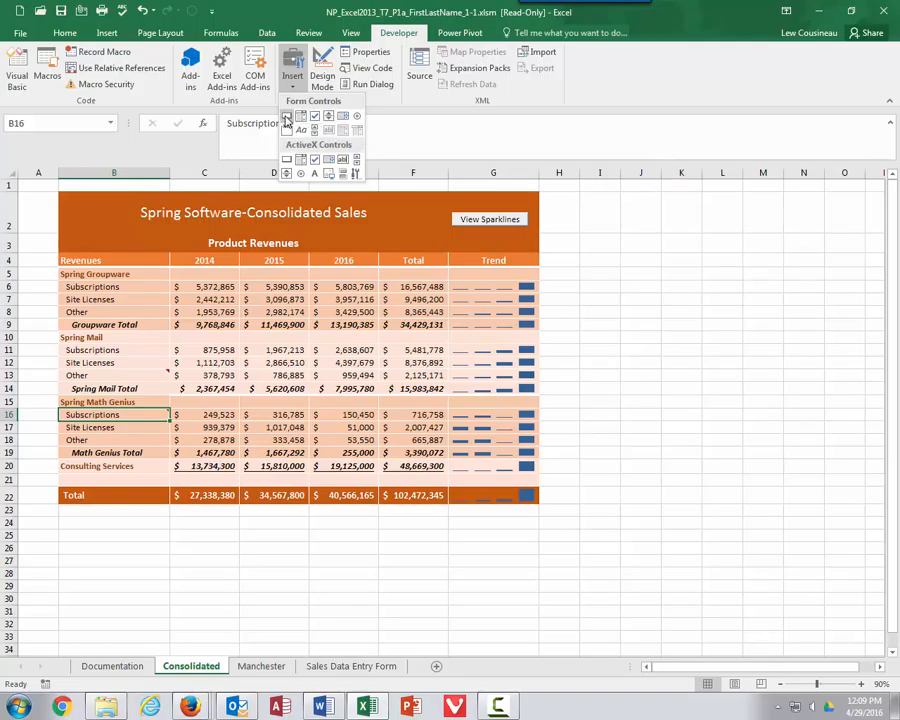
{"action": "left_click", "coordinate": [287, 119]}
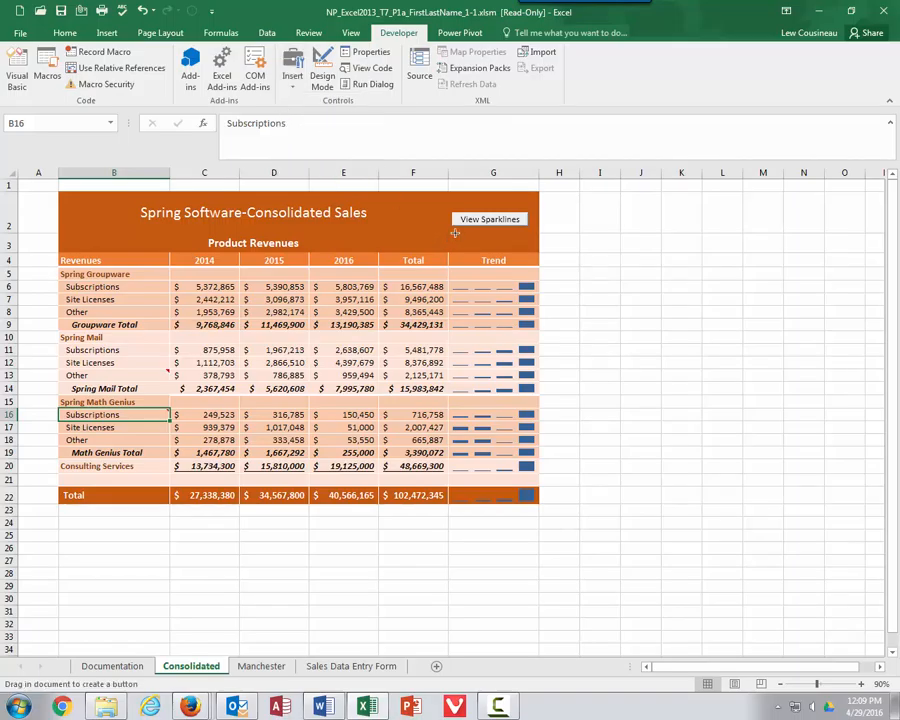
{"action": "left_click_drag", "start_coordinate": [455, 234], "coordinate": [527, 237]}
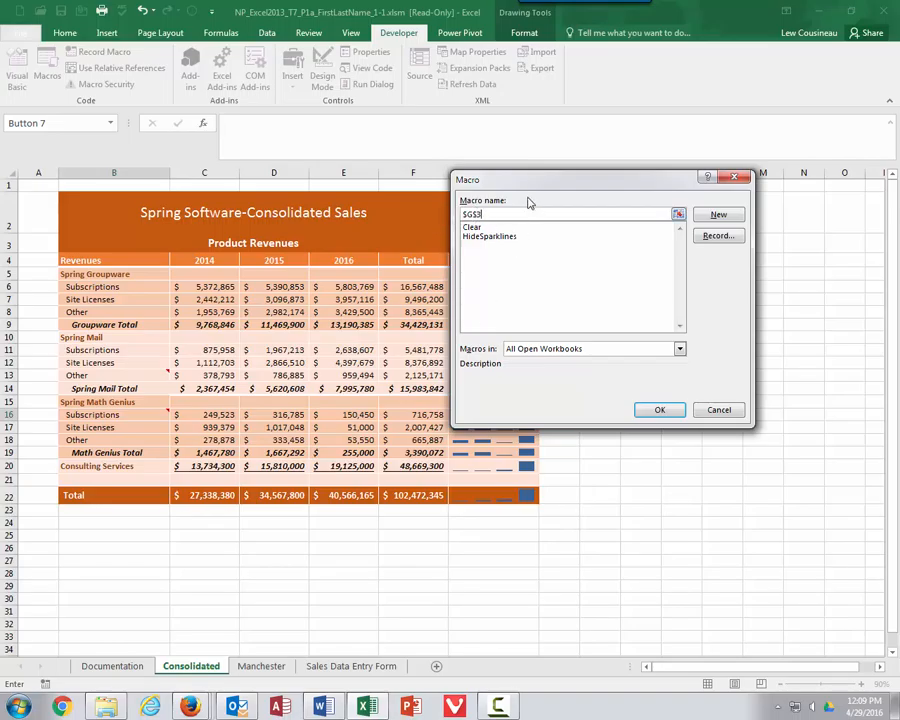
- Assign the HideSparklines macro to the new button
{"action": "left_click_drag", "start_coordinate": [518, 182], "coordinate": [470, 210]}
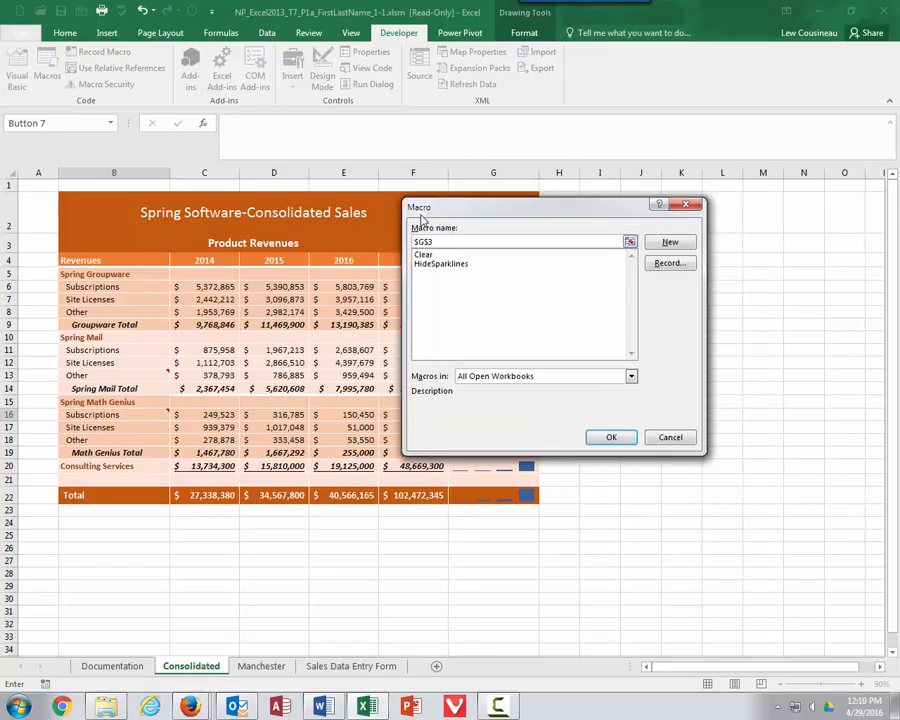
{"action": "left_click", "coordinate": [443, 265]}
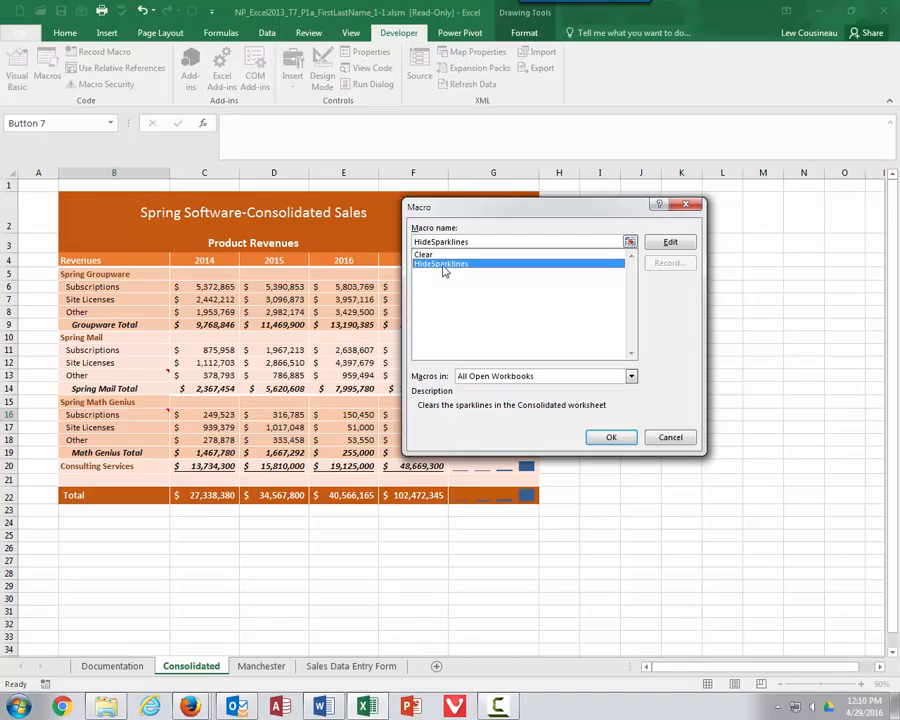
{"action": "left_click", "coordinate": [611, 437]}
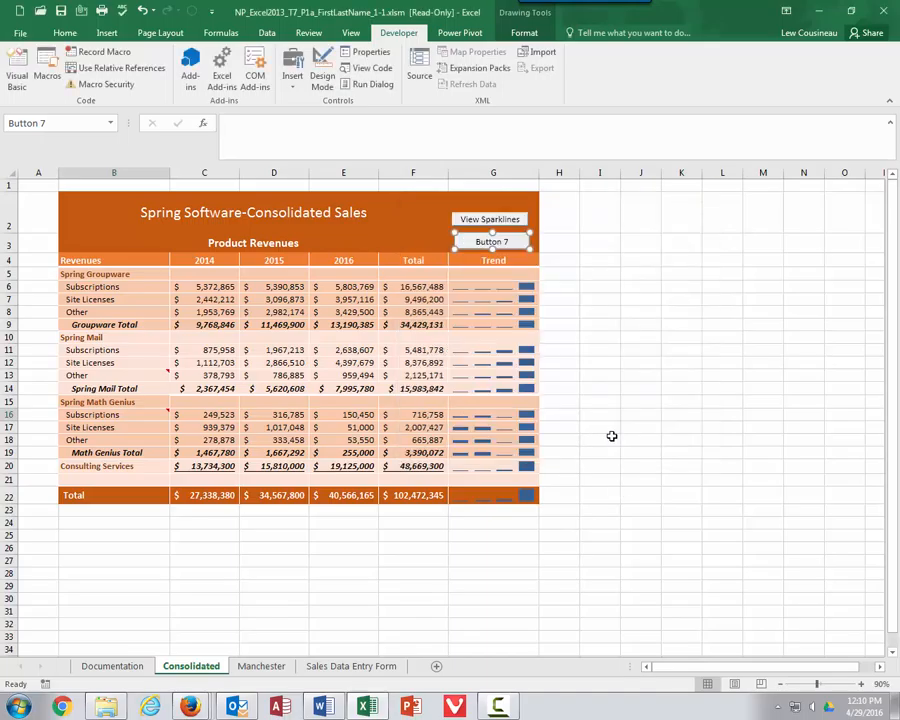
- Label the new button "Hide Sparklines" and reduce its height slightly
{"action": "left_click", "coordinate": [477, 241]}
{"action": "left_click_drag", "start_coordinate": [476, 241], "coordinate": [510, 241]}
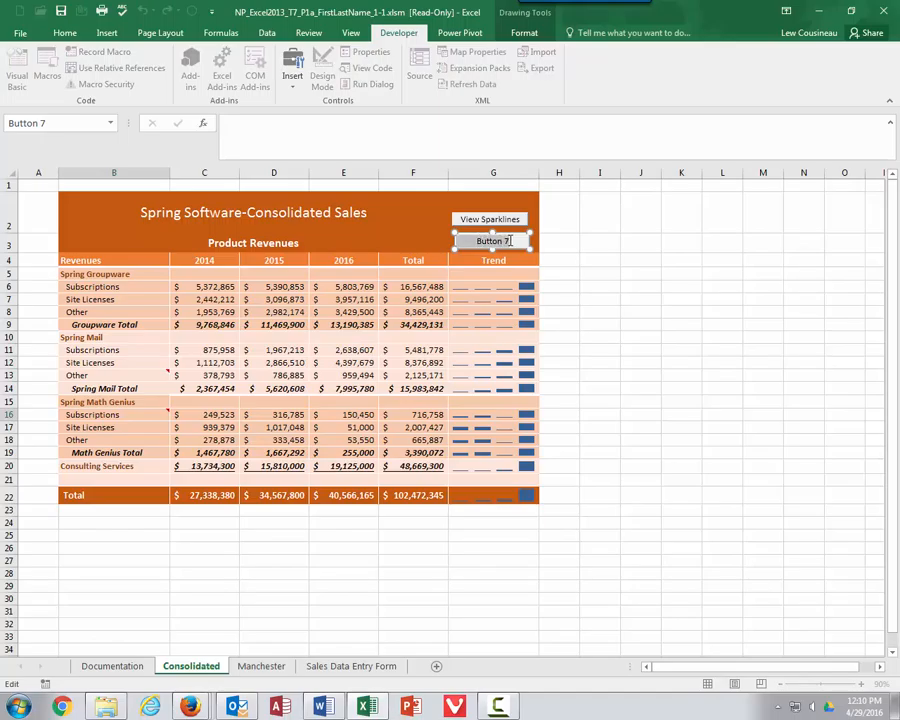
{"action": "key", "text": "Delete"}
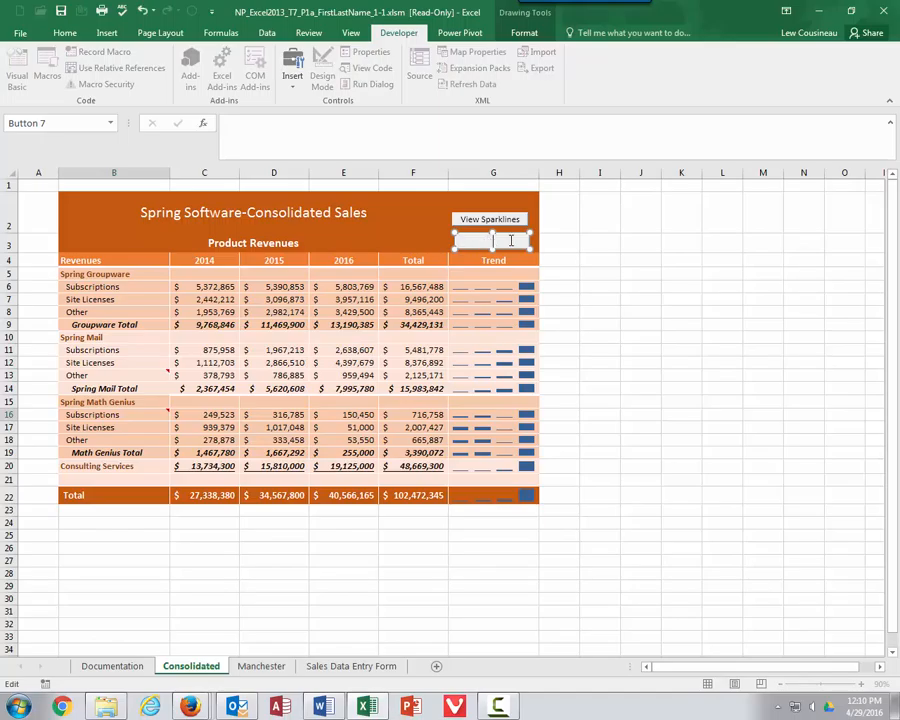
{"action": "type", "text": "Hide Sparklines"}
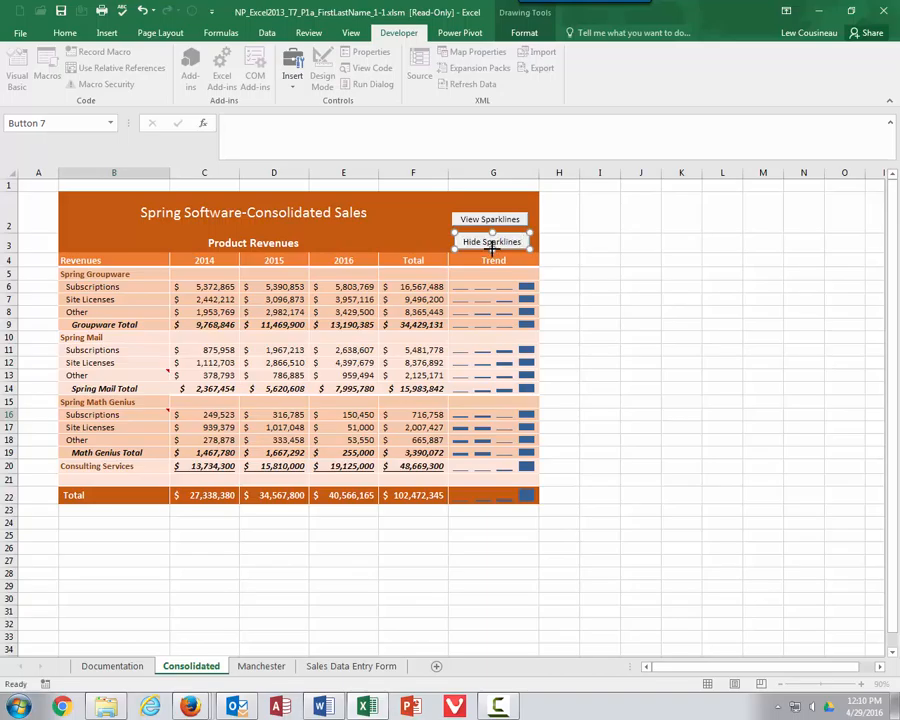
{"action": "left_click_drag", "start_coordinate": [493, 248], "coordinate": [493, 246]}
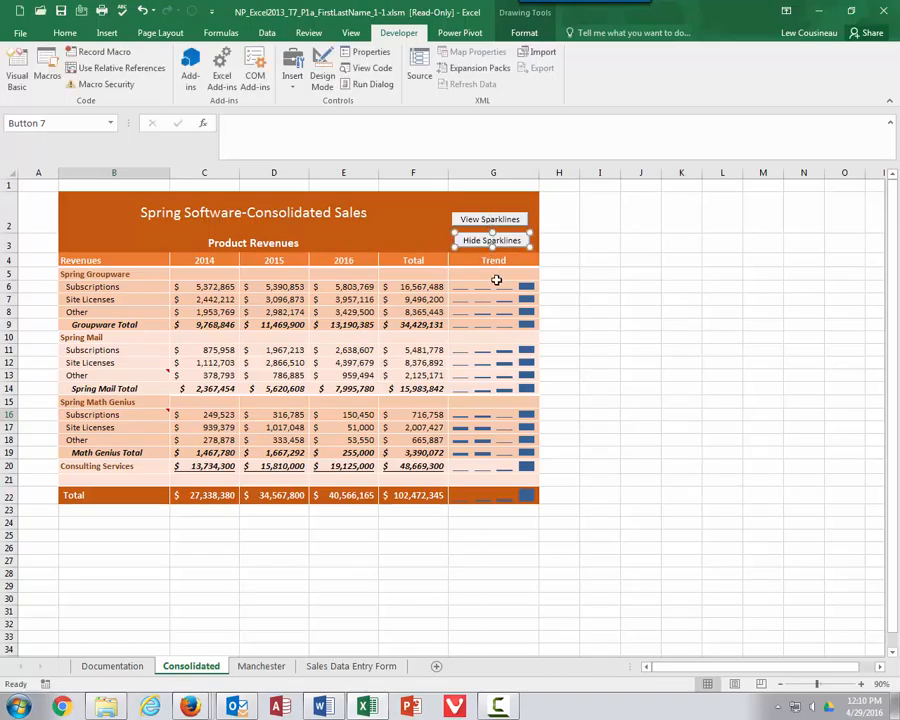
- Deselect the Hide Sparklines button and run it to clear the sparklines from the Trend column
{"action": "left_click", "coordinate": [597, 297]}
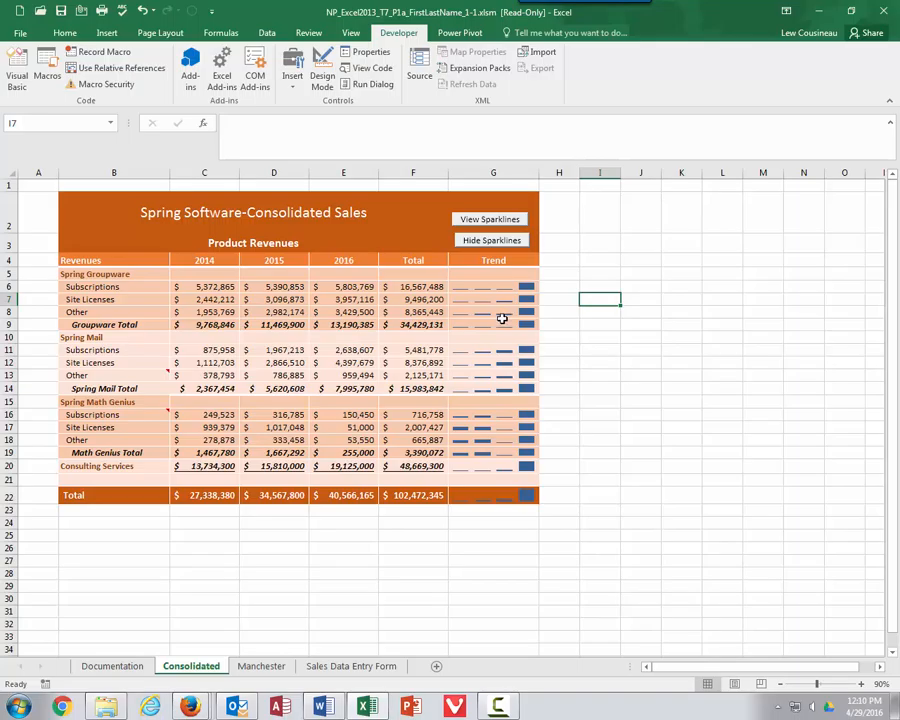
{"action": "left_click", "coordinate": [485, 243]}
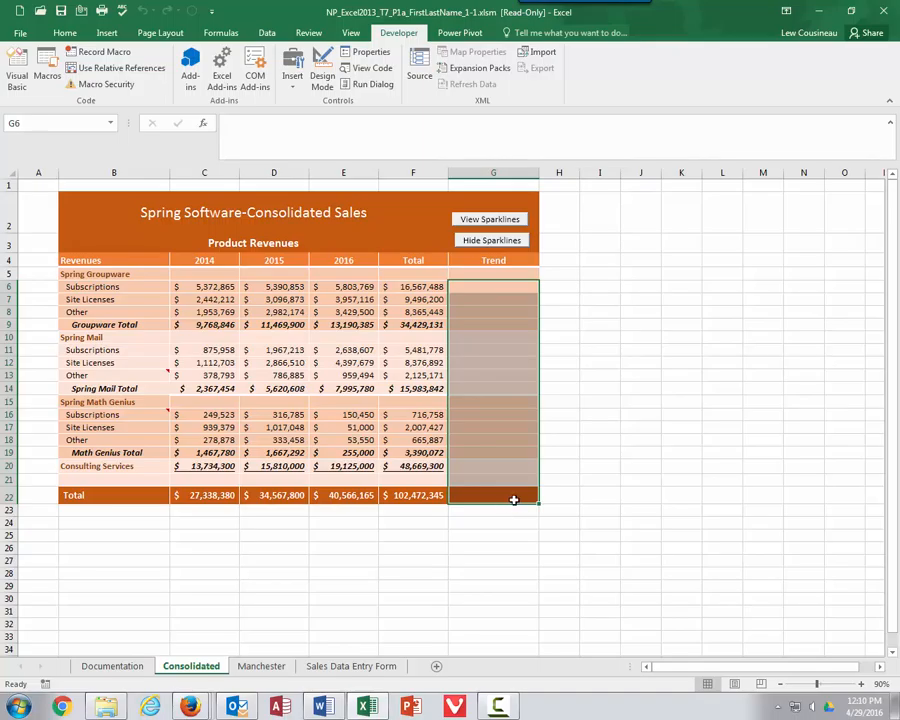
{"action": "left_click", "coordinate": [578, 425]}
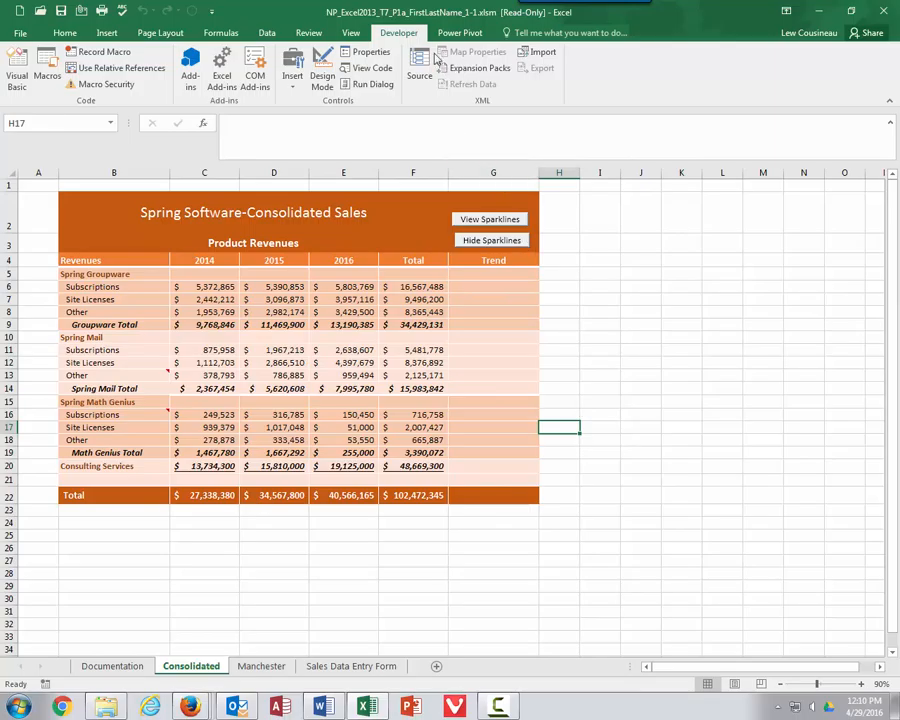
- Start recording a macro named ViewSparklines in This Workbook, with shortcut Ctrl+t and description "Displays sparkline charts for each row of product revenues"
{"action": "left_click", "coordinate": [92, 67]}
{"action": "left_click", "coordinate": [110, 67]}
{"action": "left_click", "coordinate": [100, 53]}
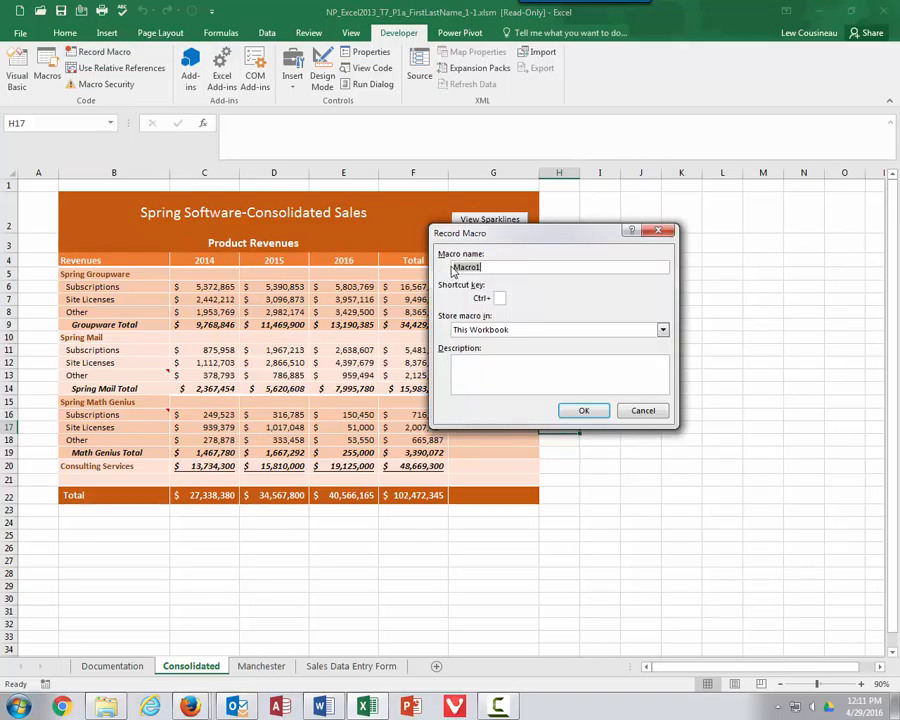
{"action": "type", "text": "N"}
{"action": "left_click", "coordinate": [496, 298]}
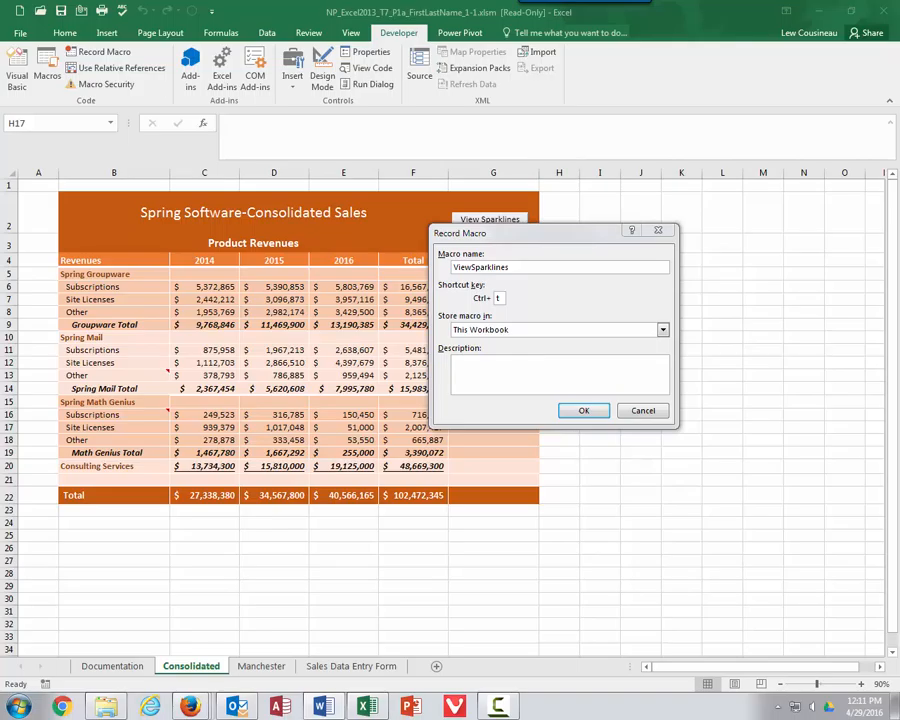
{"action": "left_click", "coordinate": [506, 370]}
{"action": "type", "text": "Displays sparkline charts for each row of product revenues"}
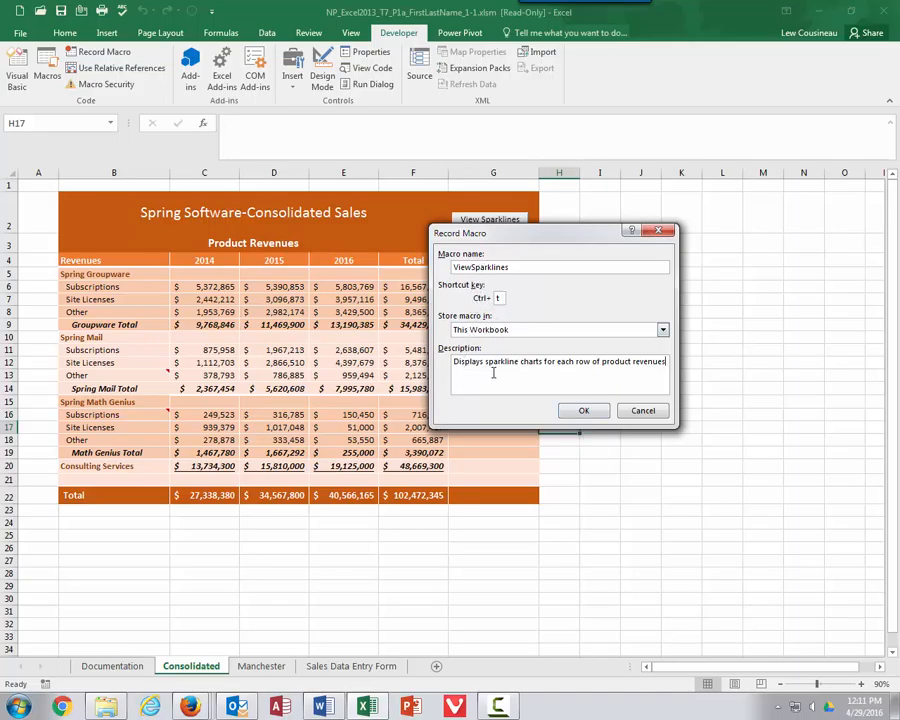
{"action": "left_click", "coordinate": [585, 414]}
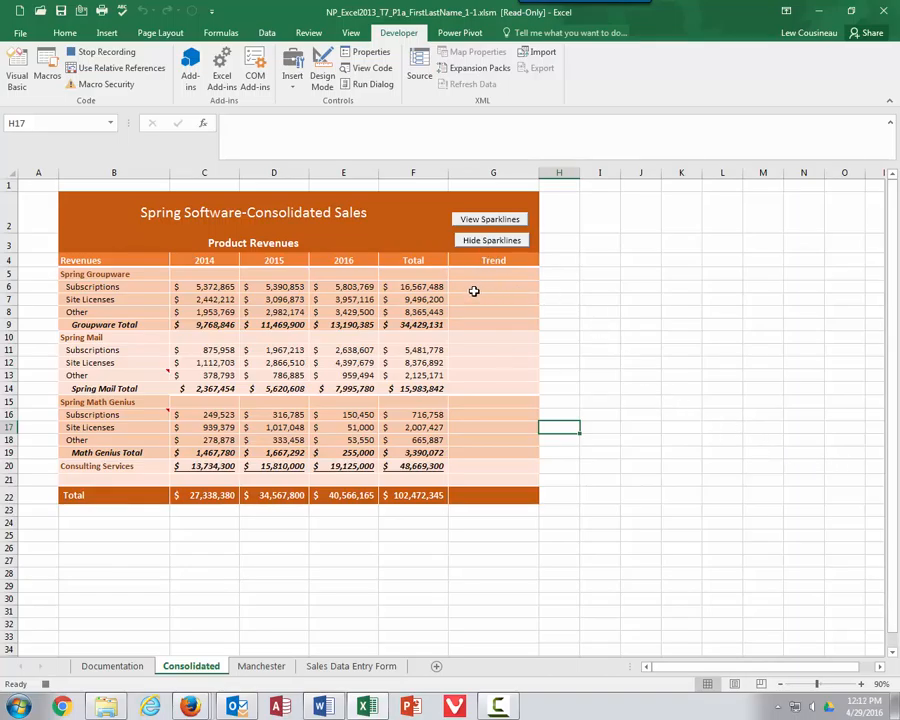
- Insert line sparklines in G6:G22 from data range C6:E22 and stop recording the macro
{"action": "left_click_drag", "start_coordinate": [474, 288], "coordinate": [468, 497]}
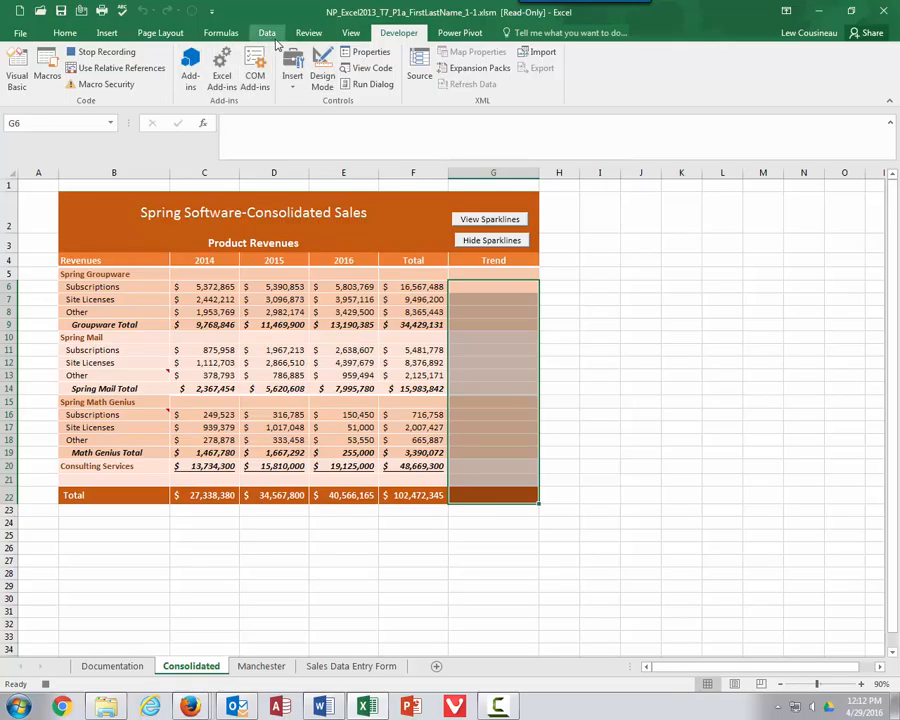
{"action": "left_click", "coordinate": [107, 33]}
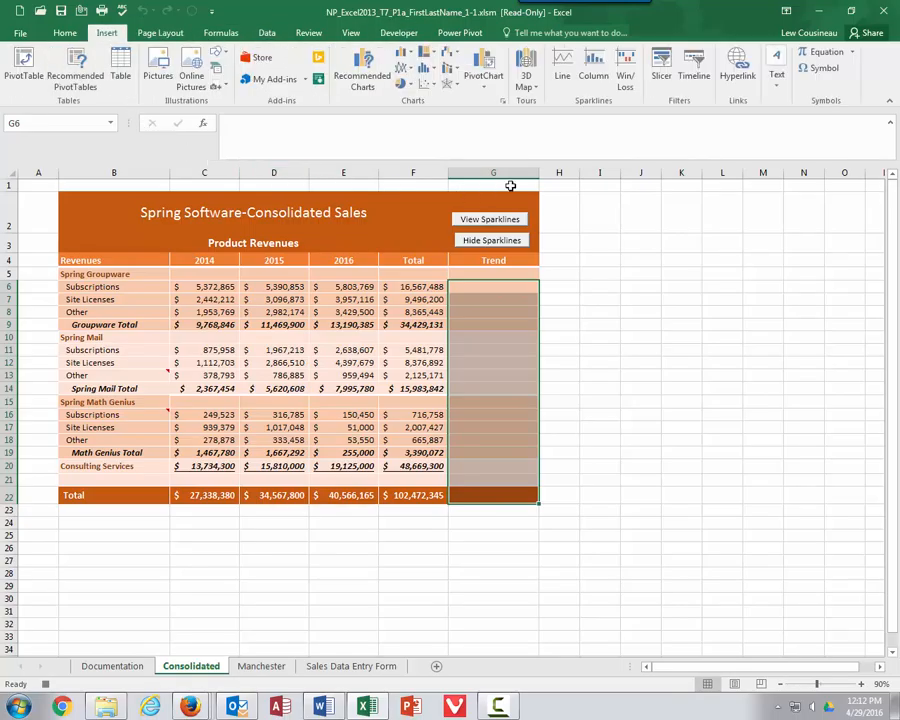
{"action": "left_click", "coordinate": [560, 66]}
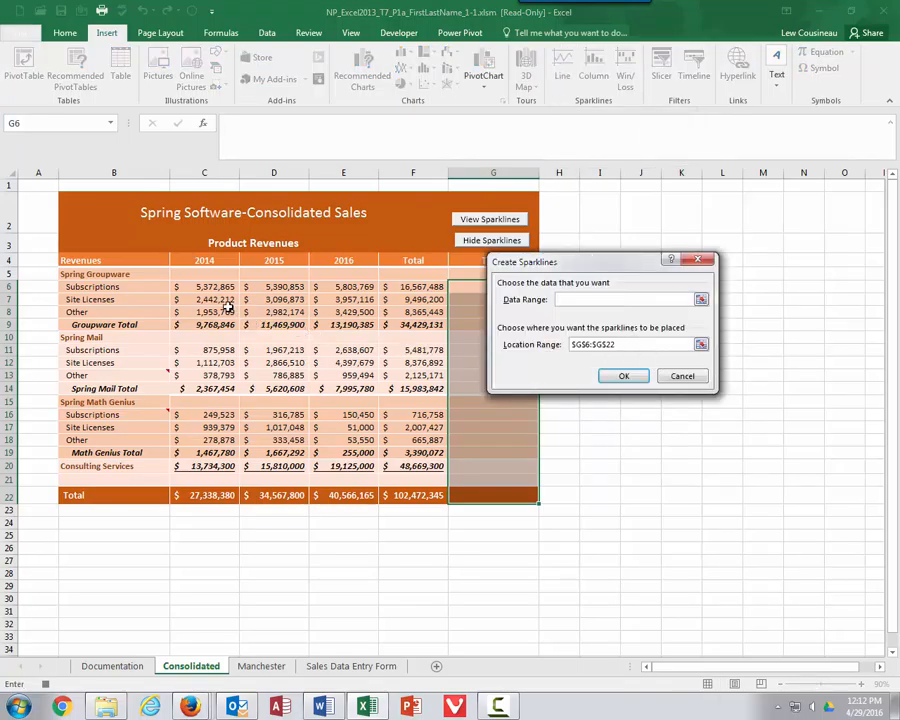
{"action": "left_click_drag", "start_coordinate": [206, 287], "coordinate": [355, 500]}
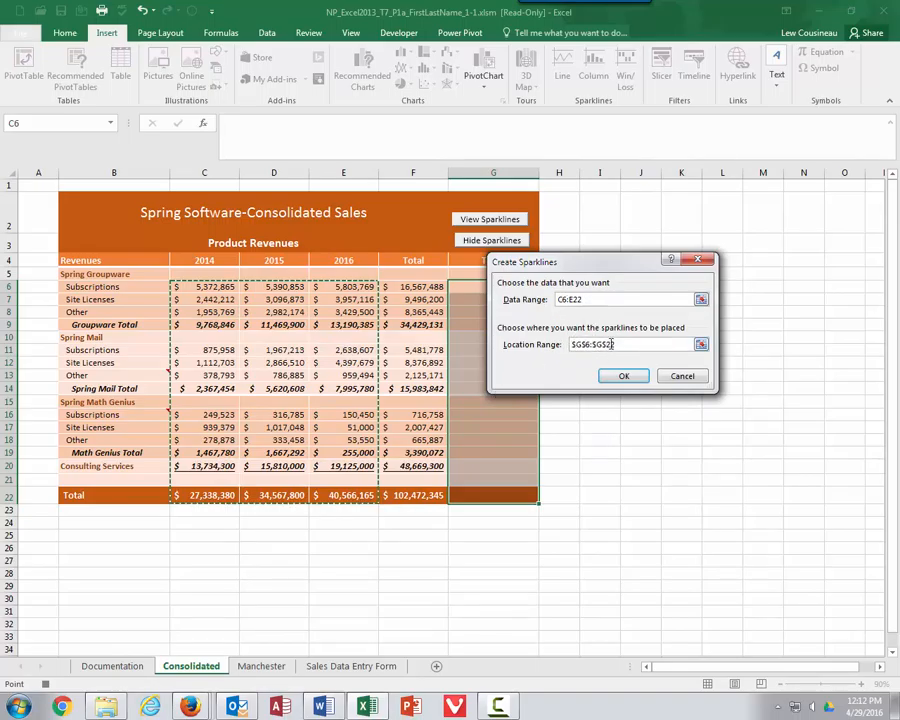
{"action": "left_click", "coordinate": [627, 377]}
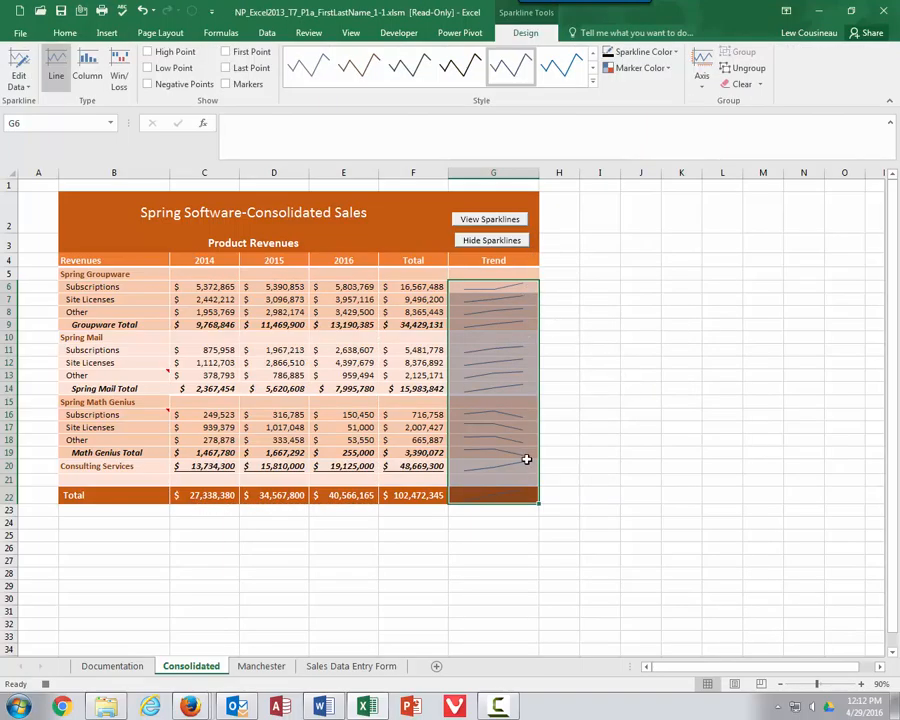
{"action": "left_click", "coordinate": [399, 33]}
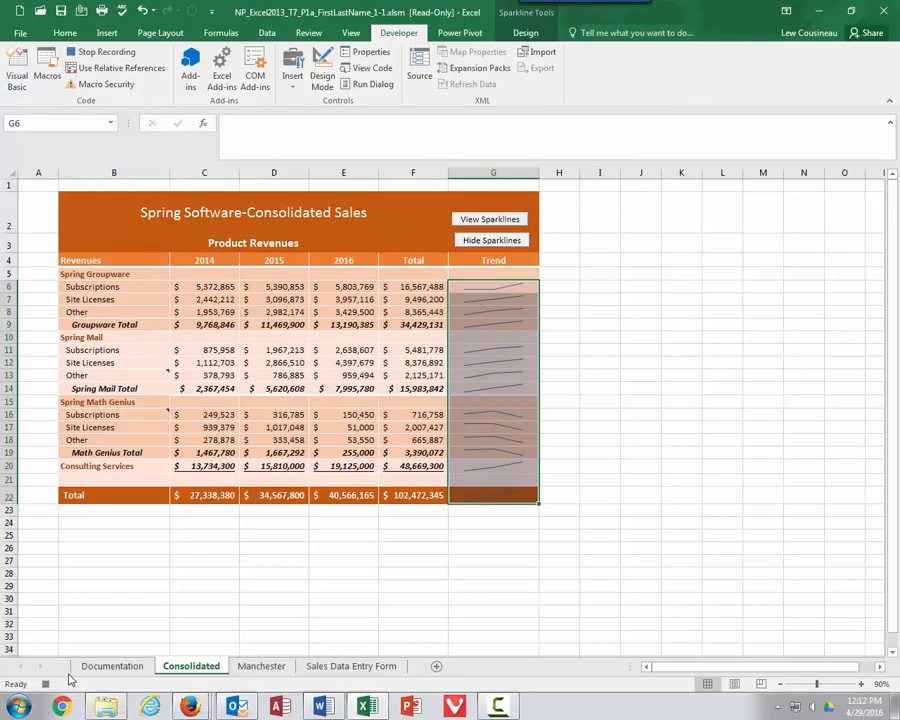
{"action": "left_click", "coordinate": [98, 52]}
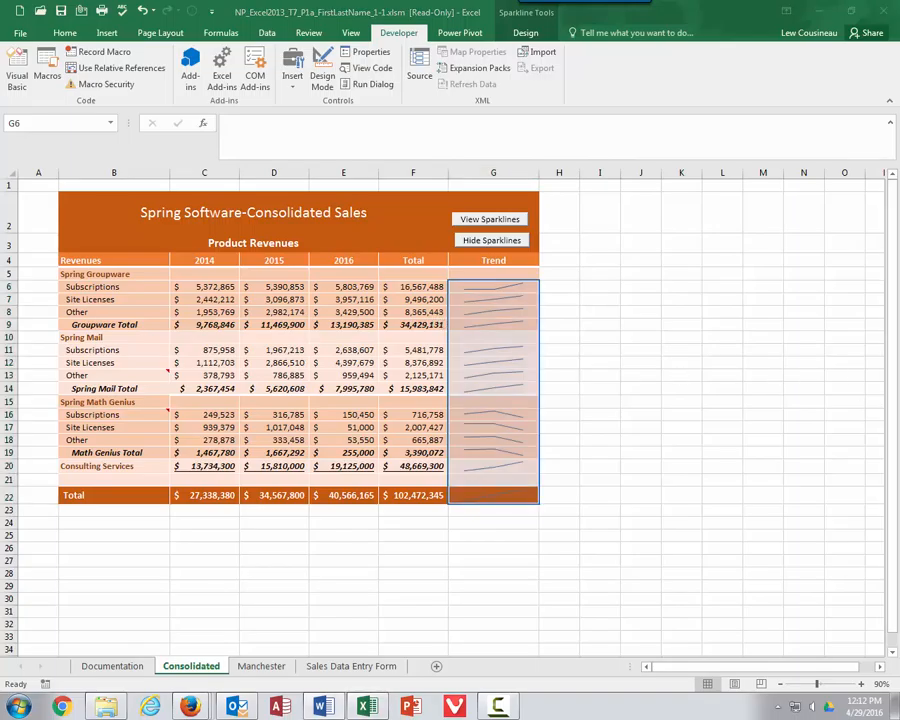
- Assign the ViewSparklines macro to the View Sparklines button
{"action": "left_click", "coordinate": [488, 219]}
{"action": "right_click", "coordinate": [487, 219]}
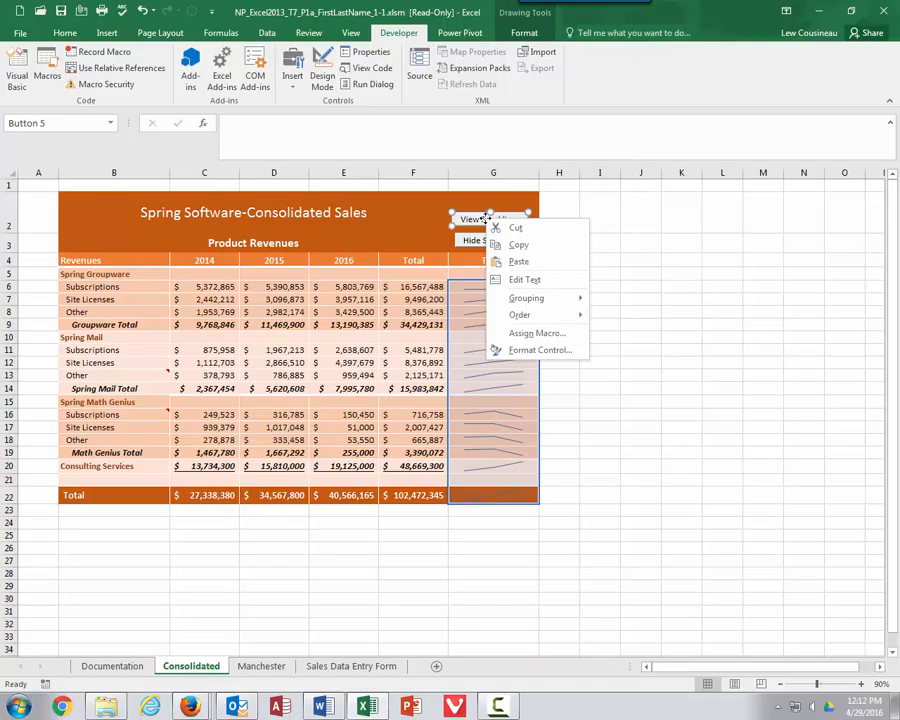
{"action": "left_click", "coordinate": [528, 335]}
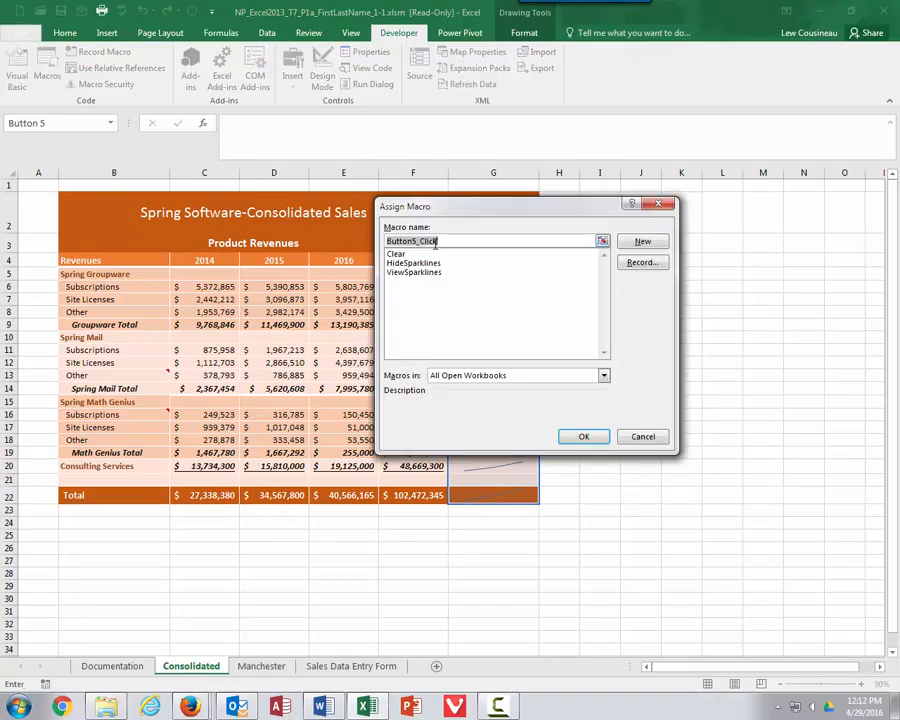
{"action": "left_click", "coordinate": [425, 273]}
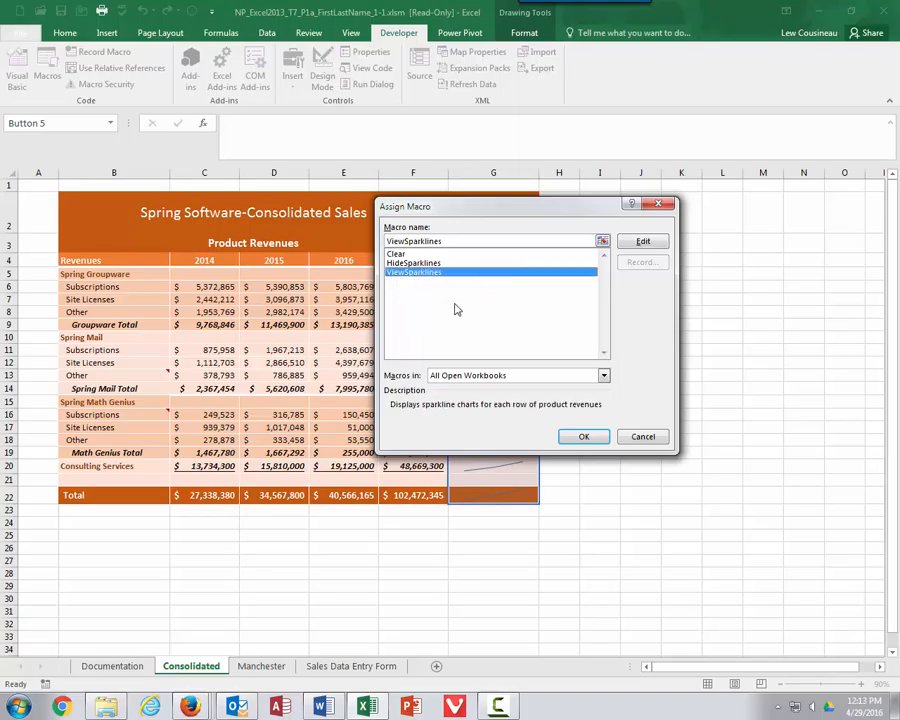
{"action": "left_click", "coordinate": [580, 438]}
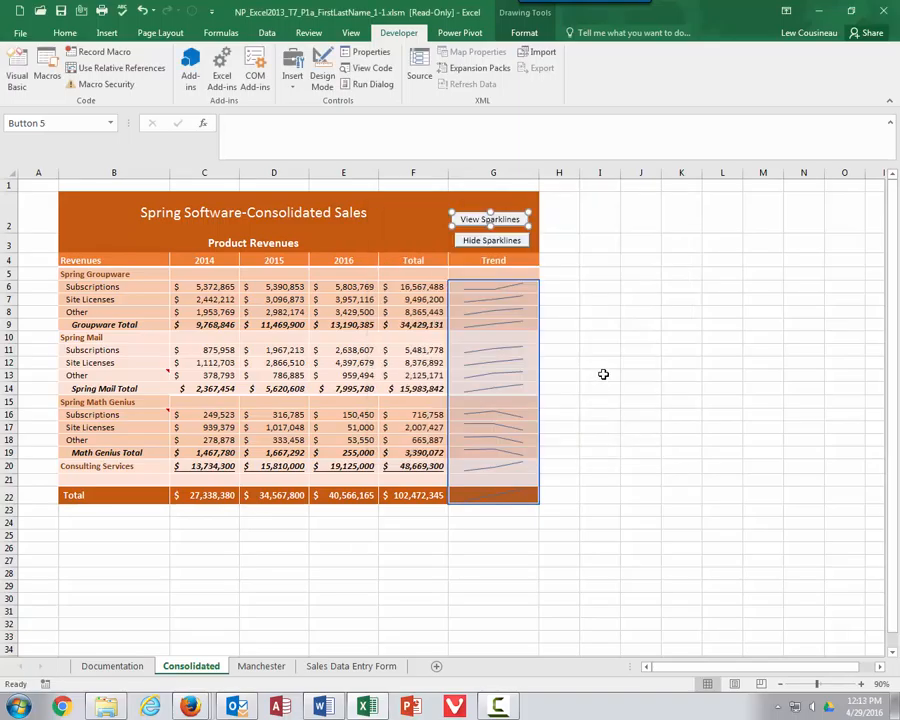
- Deselect the View Sparklines button and test both buttons by hiding the Trend sparklines and showing them again
{"action": "left_click", "coordinate": [594, 246]}
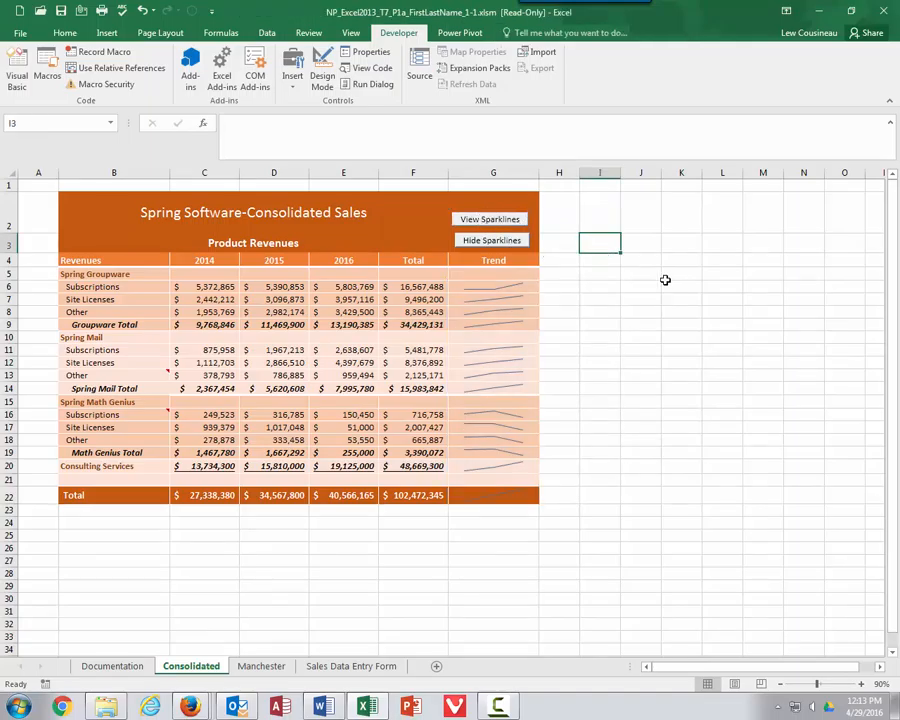
{"action": "left_click", "coordinate": [500, 242]}
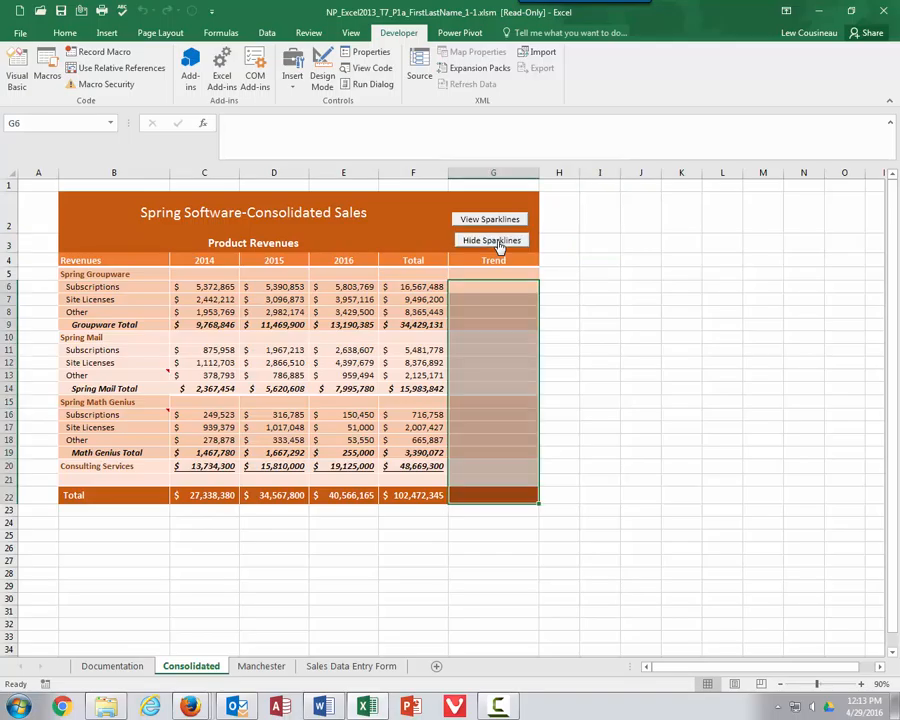
{"action": "left_click", "coordinate": [494, 221]}
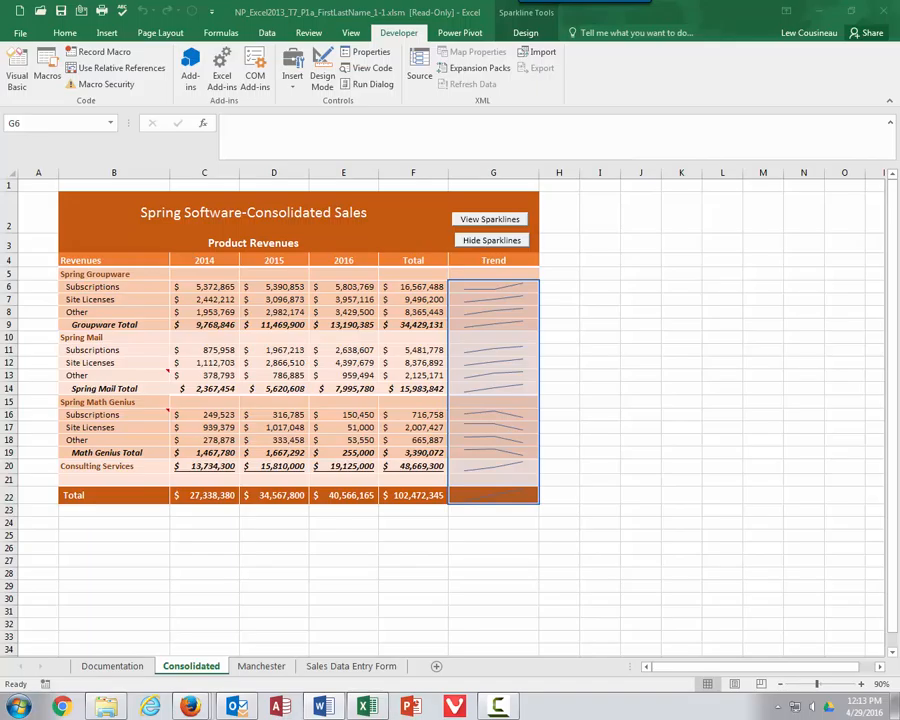
- Run the ViewSparklines macro on the Manchester sheet to add sparklines to its Trend column
{"action": "left_click", "coordinate": [255, 670]}
{"action": "left_click", "coordinate": [258, 667]}
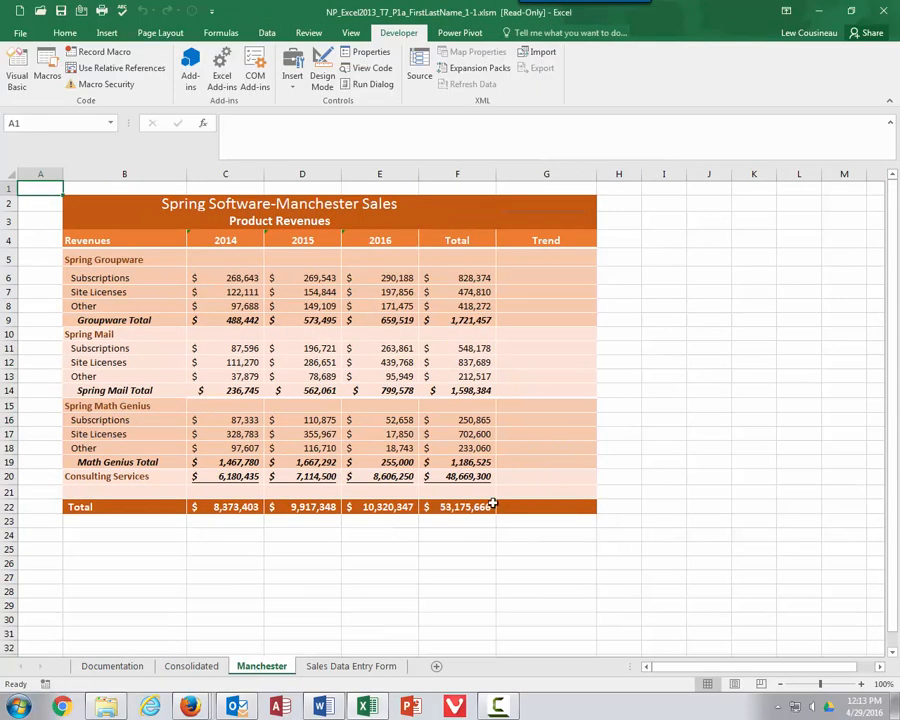
{"action": "left_click", "coordinate": [361, 594]}
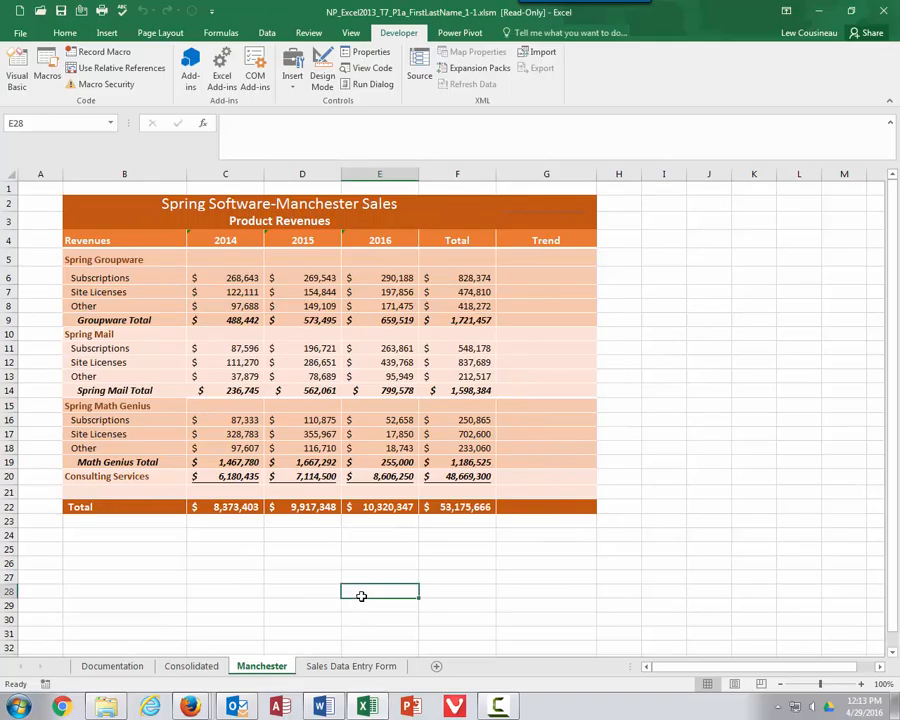
{"action": "key", "text": "ctrl+t"}
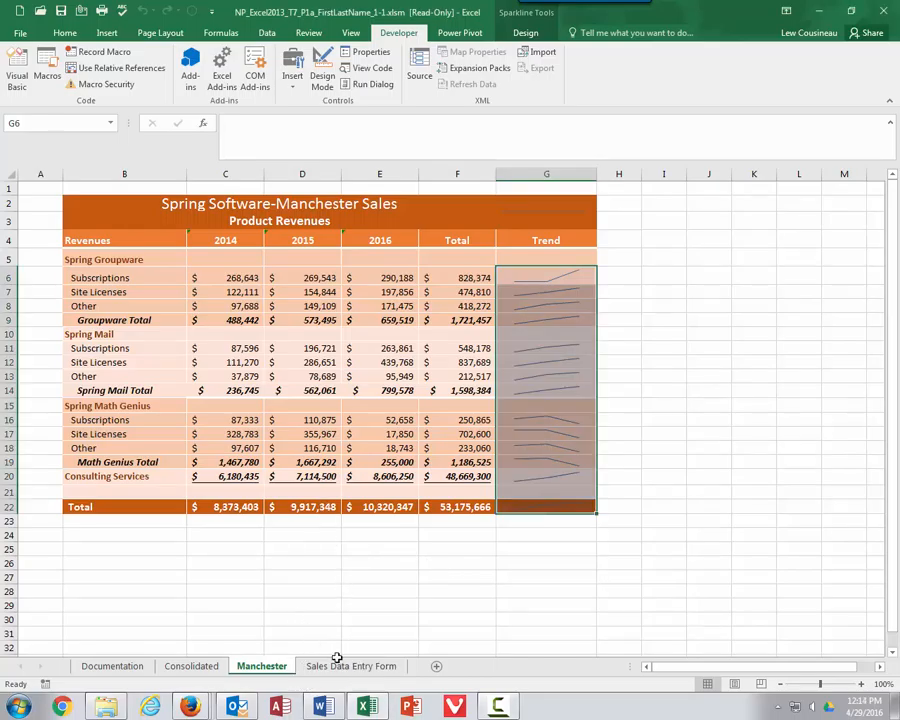
- Open the Sales Data Entry Form sheet and select cells C5:C11 of the form
{"action": "left_click", "coordinate": [372, 668]}
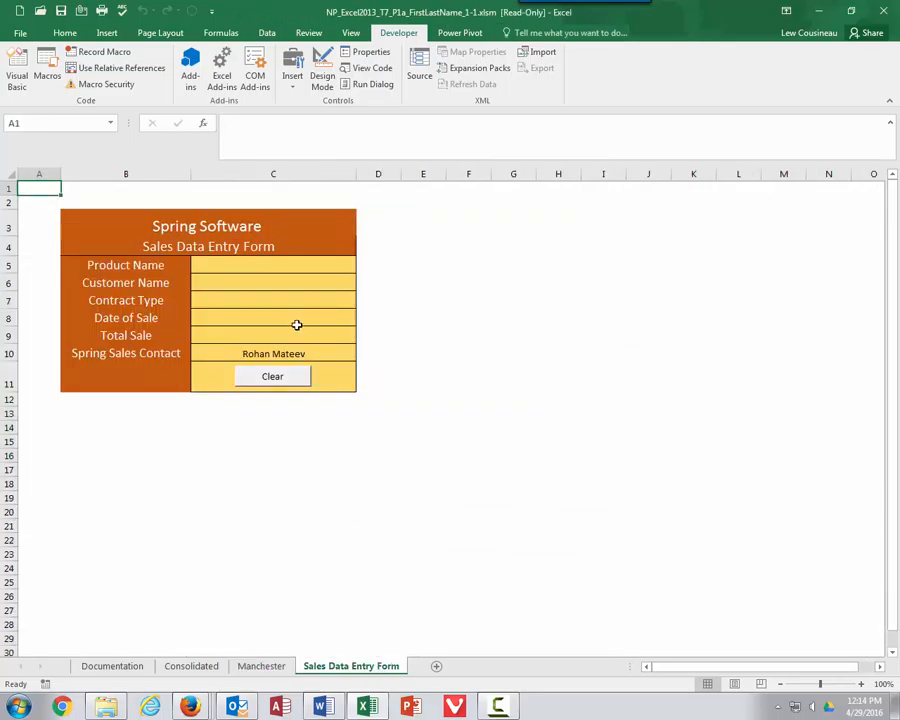
{"action": "left_click", "coordinate": [224, 265]}
{"action": "left_click_drag", "start_coordinate": [224, 265], "coordinate": [226, 386]}
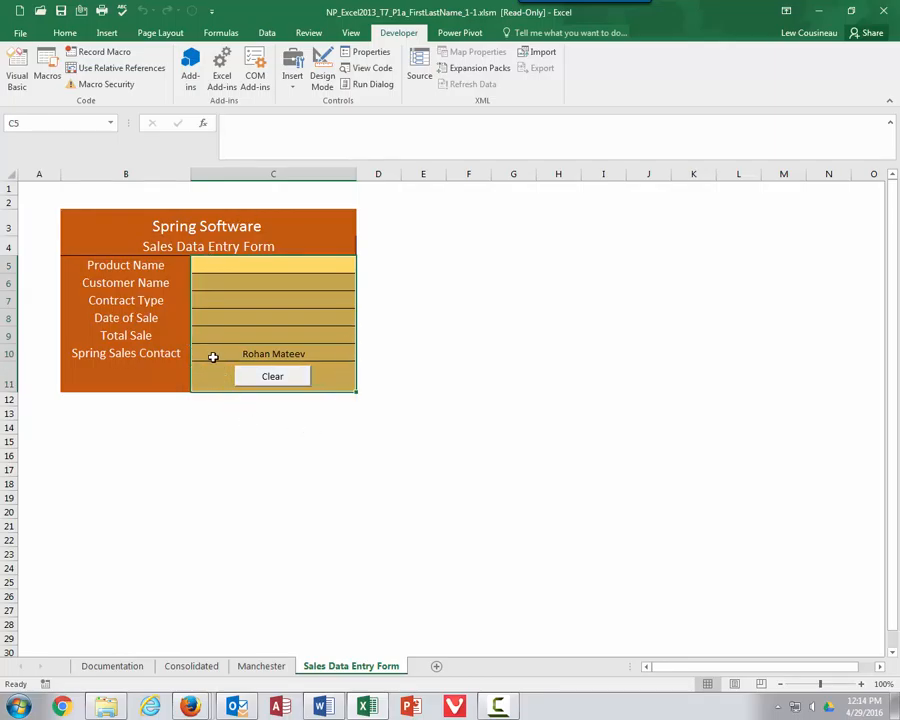
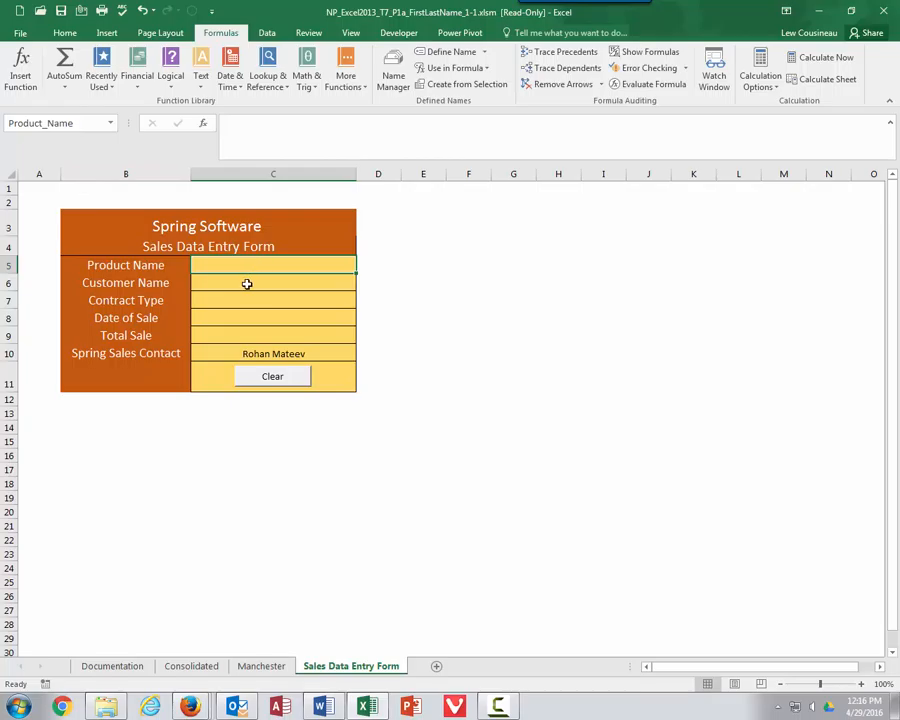
- Check the defined names of the Customer Name, Contract Type and Date of Sale entry cells
{"action": "left_click", "coordinate": [244, 282]}
{"action": "left_click", "coordinate": [243, 302]}
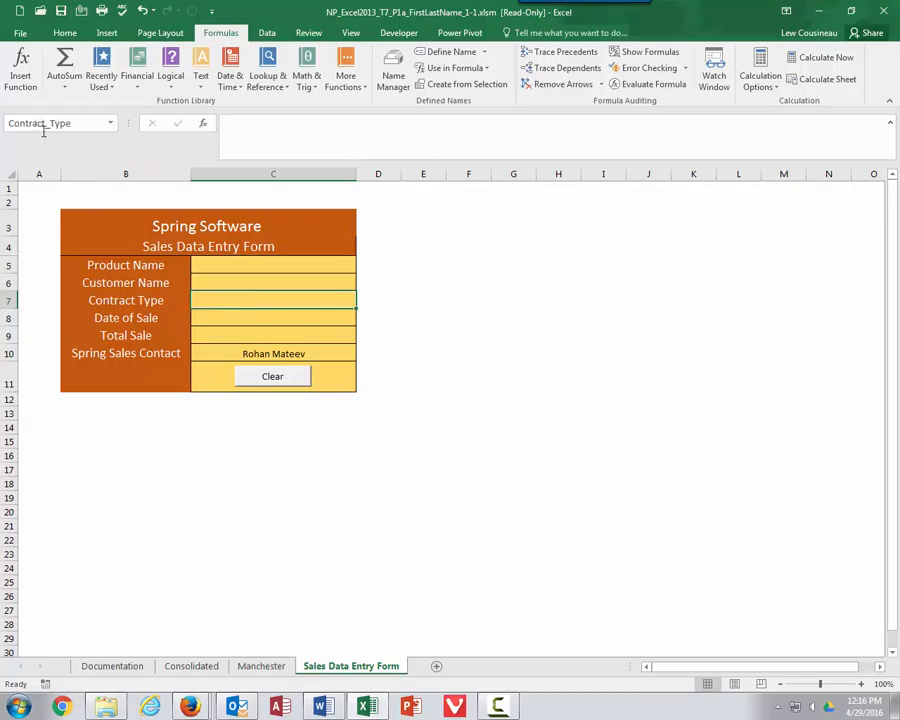
{"action": "left_click", "coordinate": [227, 320]}
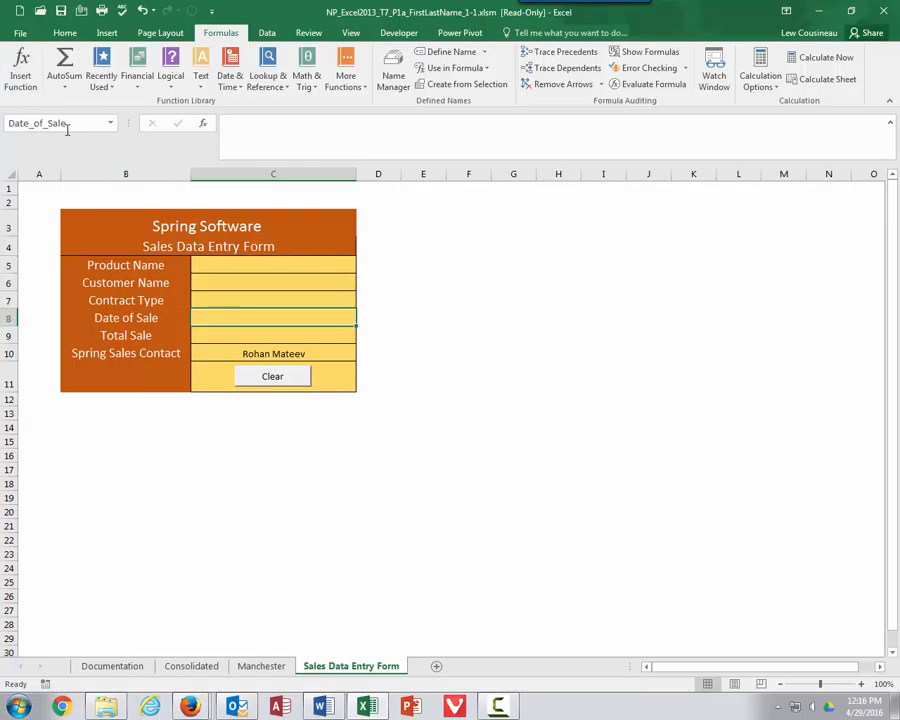
- Select the form's labels and entry cells B5:C10, and view and close the options for creating names from the selection
{"action": "left_click_drag", "start_coordinate": [148, 264], "coordinate": [240, 354]}
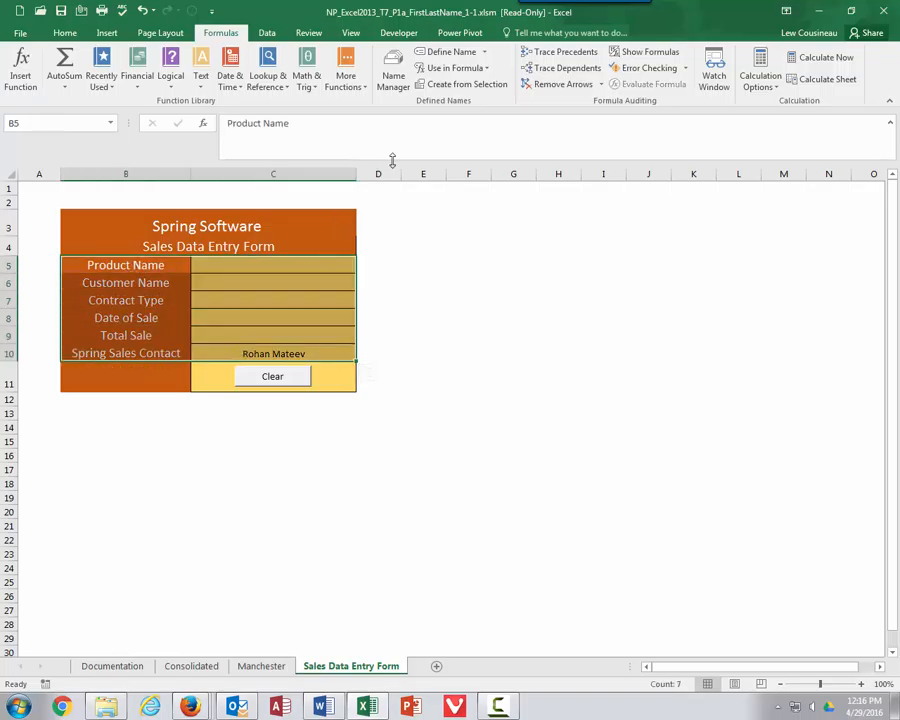
{"action": "left_click", "coordinate": [461, 90]}
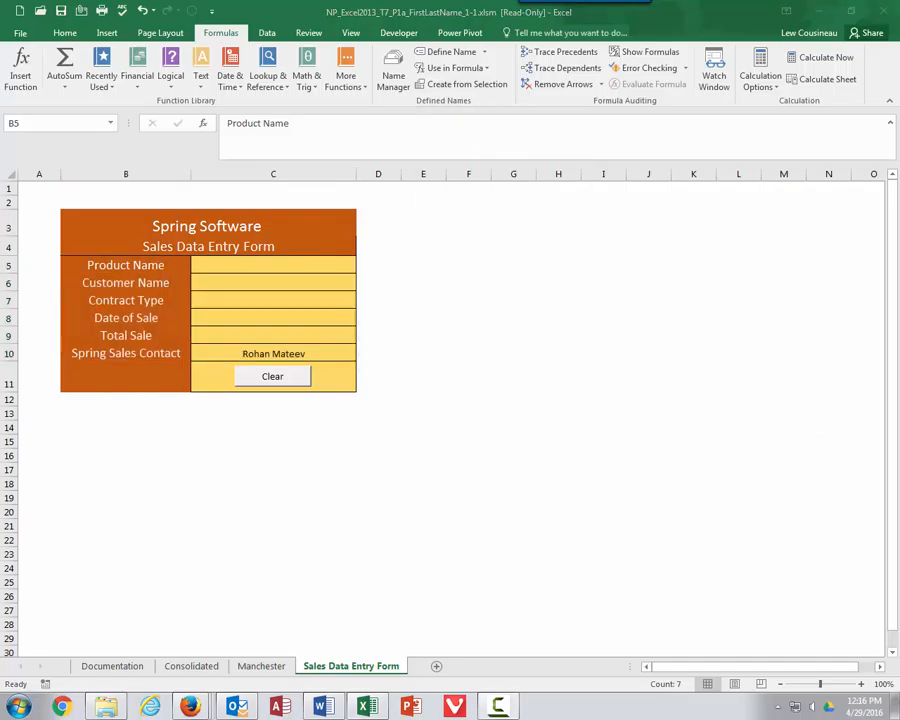
{"action": "left_click", "coordinate": [347, 456]}
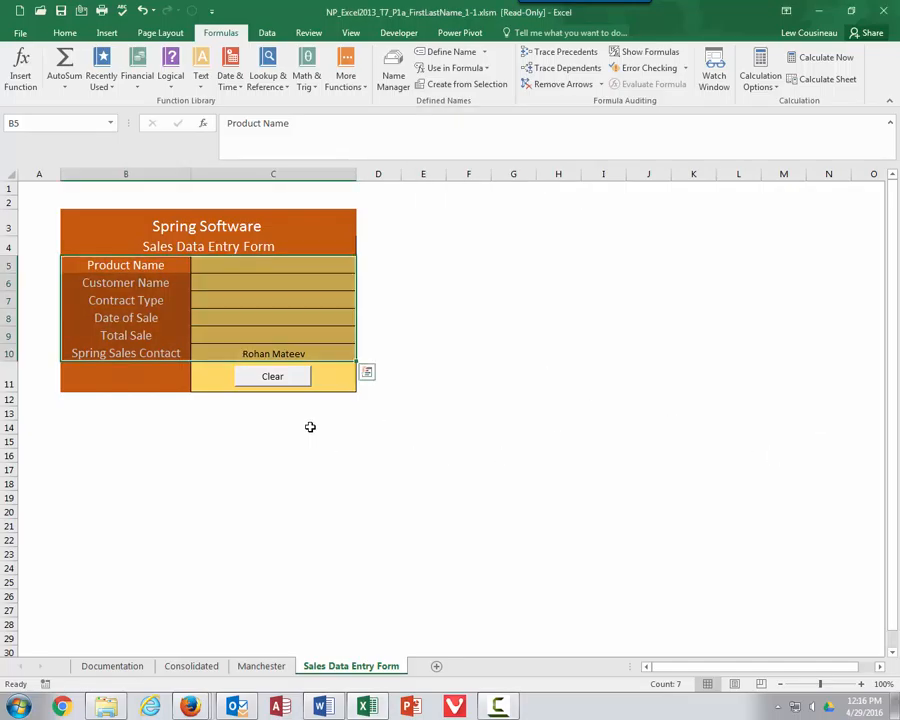
- Assign the Clear macro to the Clear button on the Sales Data Entry Form sheet
{"action": "right_click", "coordinate": [276, 384]}
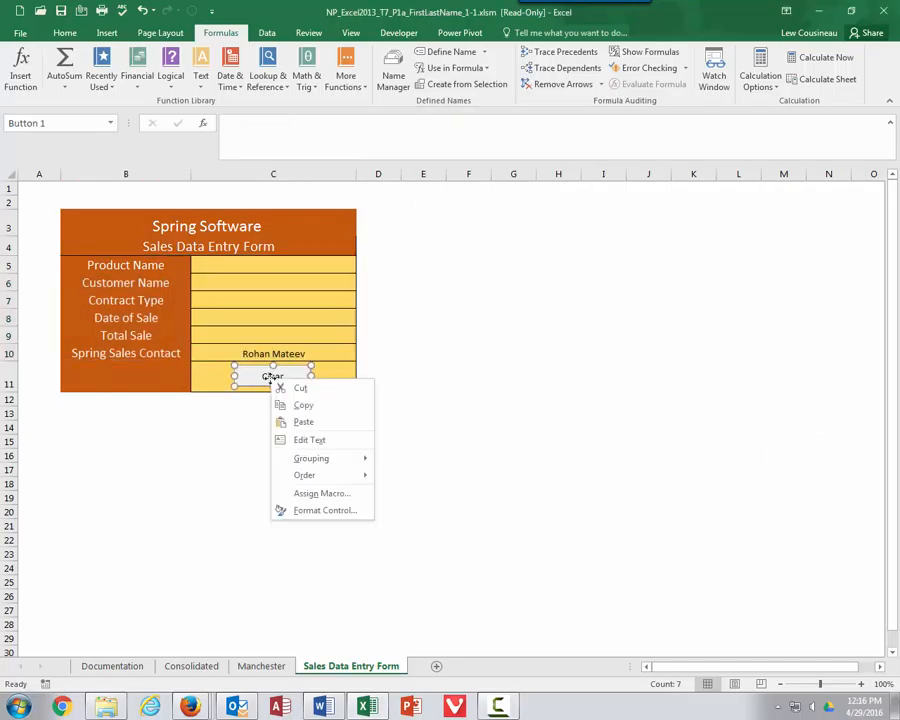
{"action": "left_click", "coordinate": [315, 497]}
{"action": "left_click", "coordinate": [182, 413]}
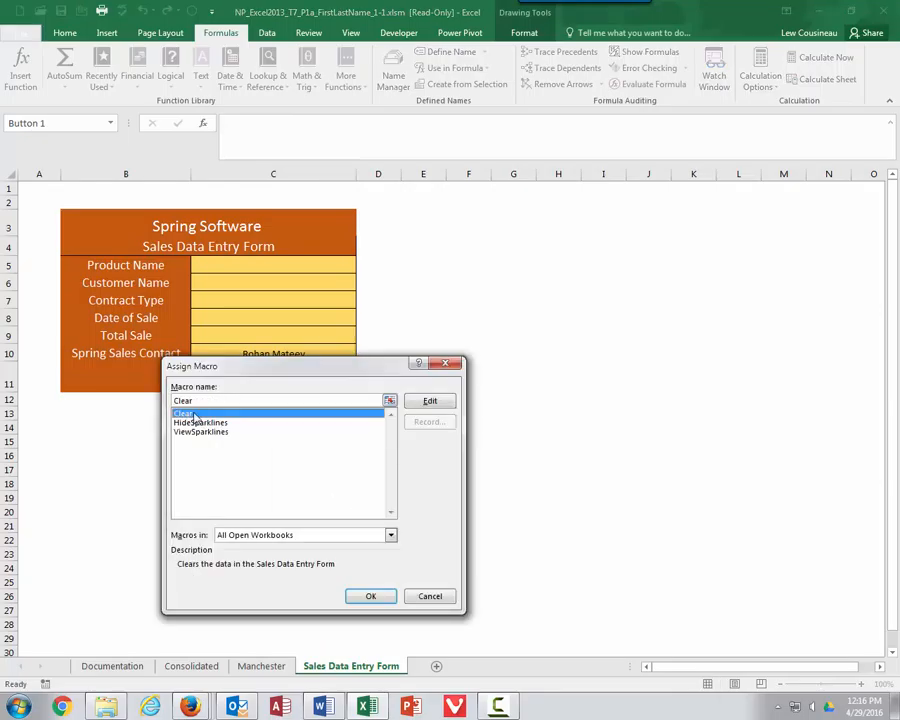
{"action": "left_click", "coordinate": [370, 596]}
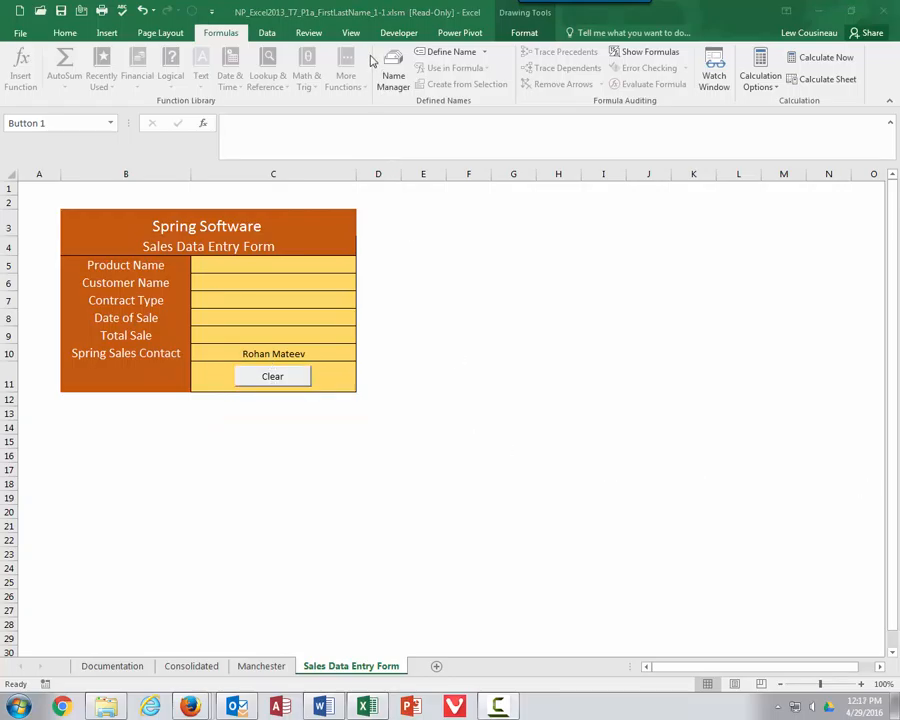
- Open the Clear macro's code for editing in the Visual Basic editor
{"action": "left_click", "coordinate": [406, 35]}
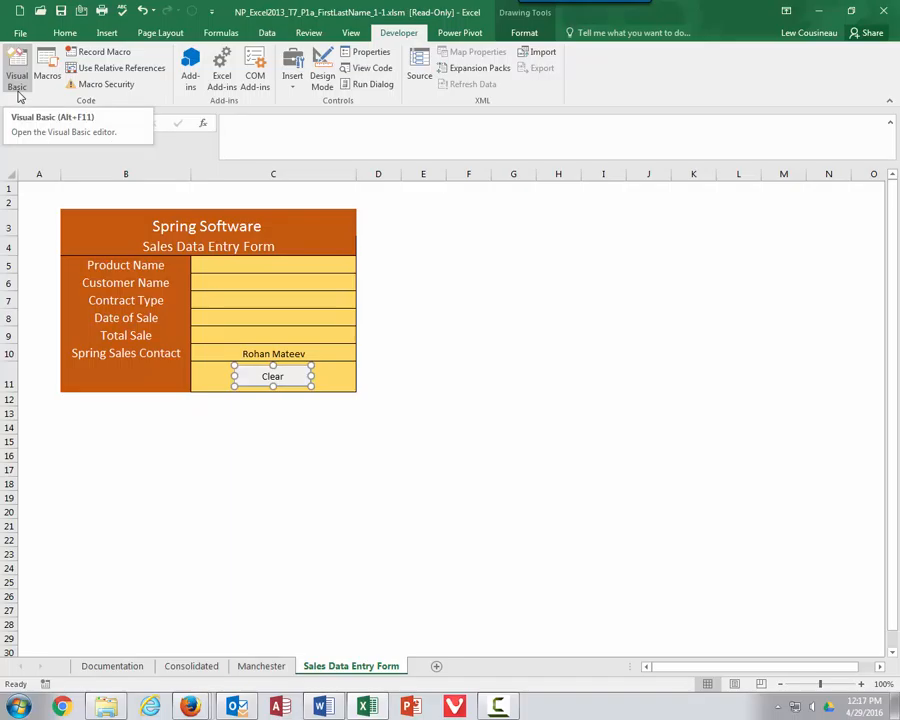
{"action": "left_click", "coordinate": [47, 65]}
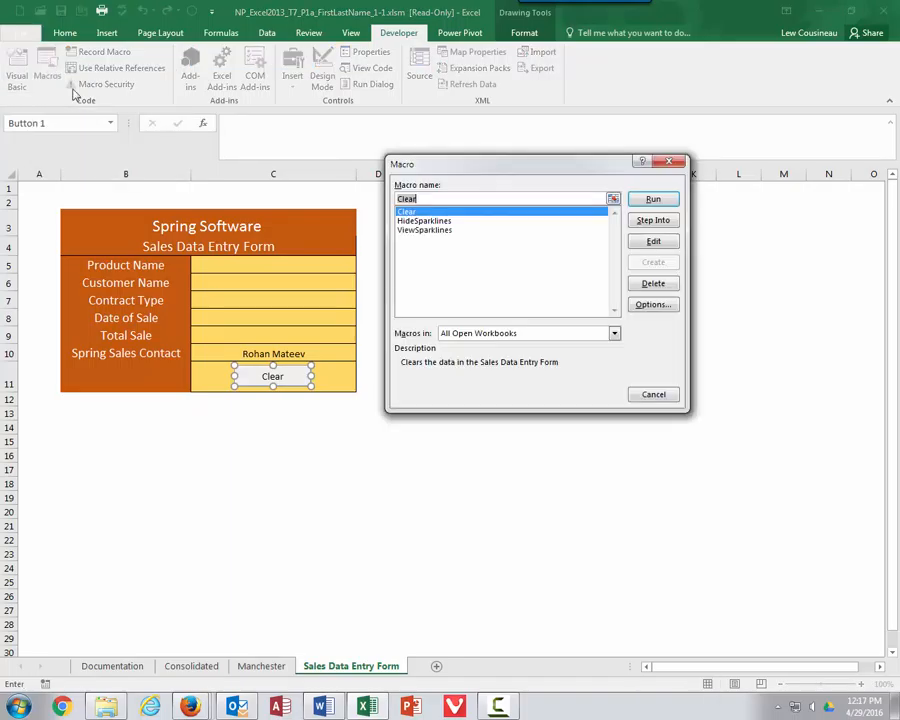
{"action": "left_click", "coordinate": [652, 243]}
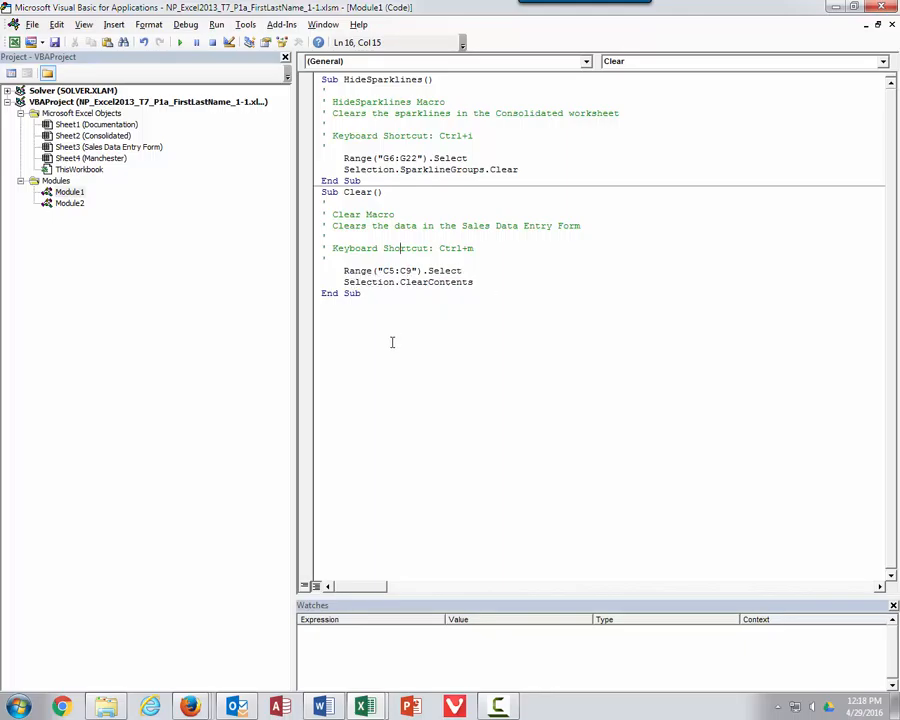
- Extend the Clear macro's range to C5:C10 in the code, and run it from the form's Clear button
{"action": "left_click", "coordinate": [407, 271]}
{"action": "key", "text": "shift+Right"}
{"action": "type", "text": "10"}
{"action": "left_click", "coordinate": [476, 309]}
{"action": "left_click", "coordinate": [884, 8]}
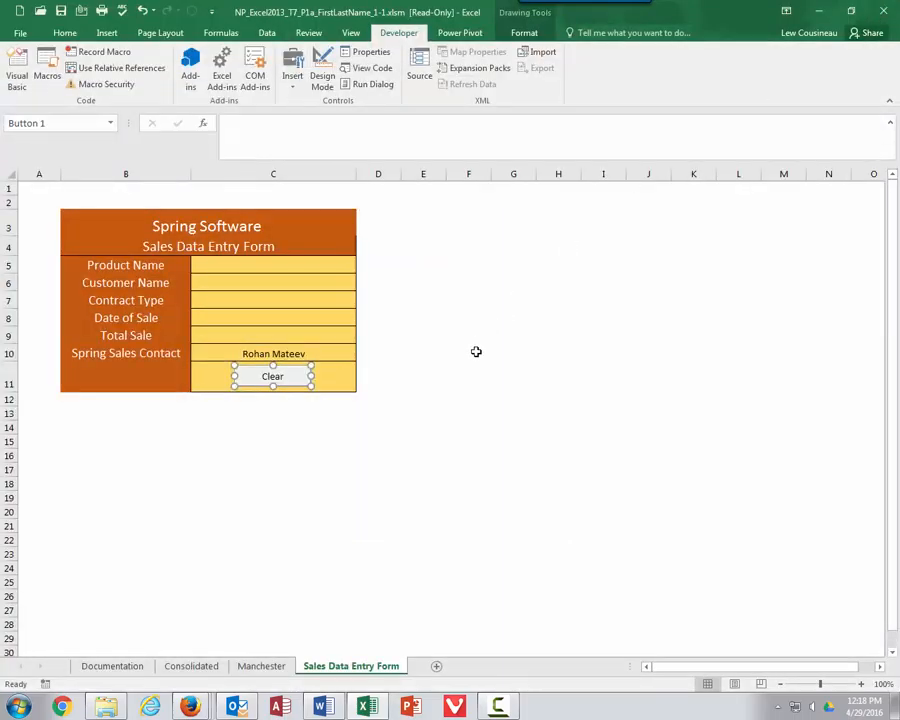
{"action": "left_click", "coordinate": [408, 355]}
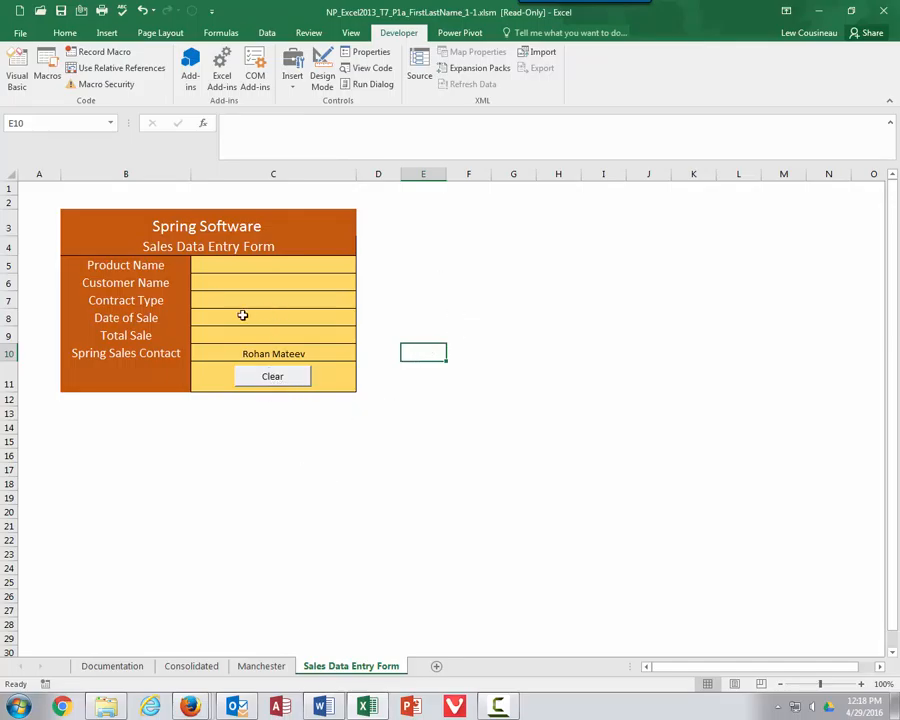
{"action": "left_click", "coordinate": [268, 378]}
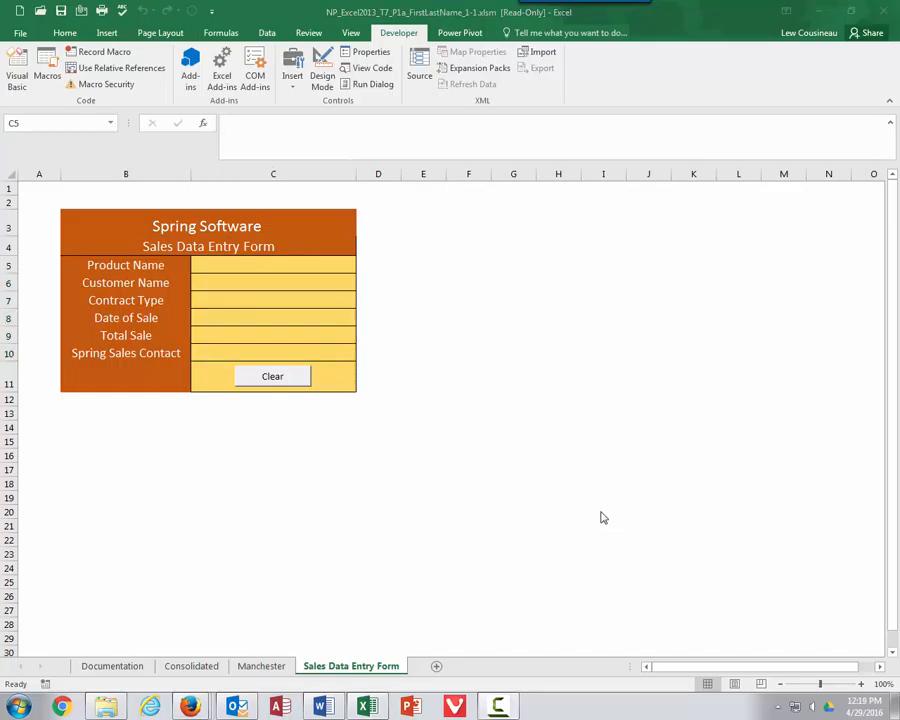
- Restrict the Product Name entry cell C5 to a validation list of Spring Groupware, Spring Mail, Spring Math Genius and Spring Consulting
{"action": "left_click", "coordinate": [255, 264]}
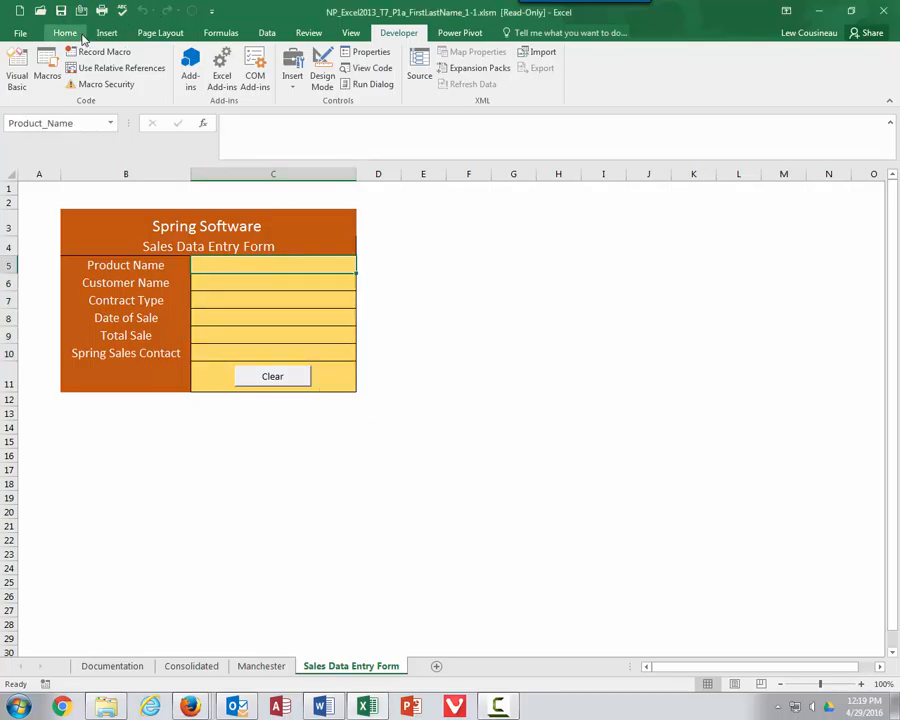
{"action": "left_click", "coordinate": [268, 34]}
{"action": "left_click", "coordinate": [494, 84]}
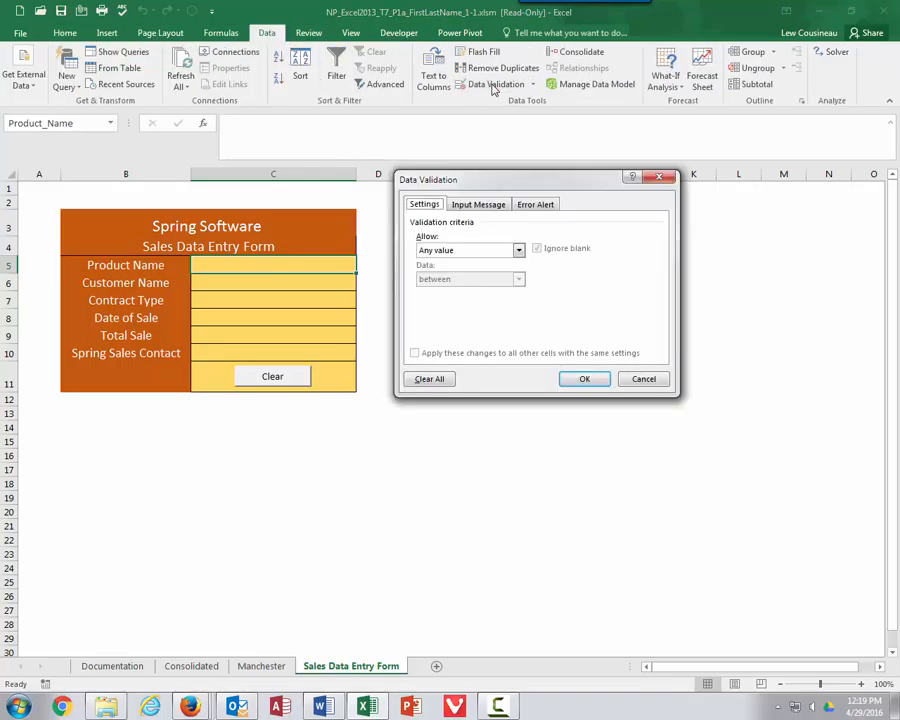
{"action": "left_click", "coordinate": [518, 250]}
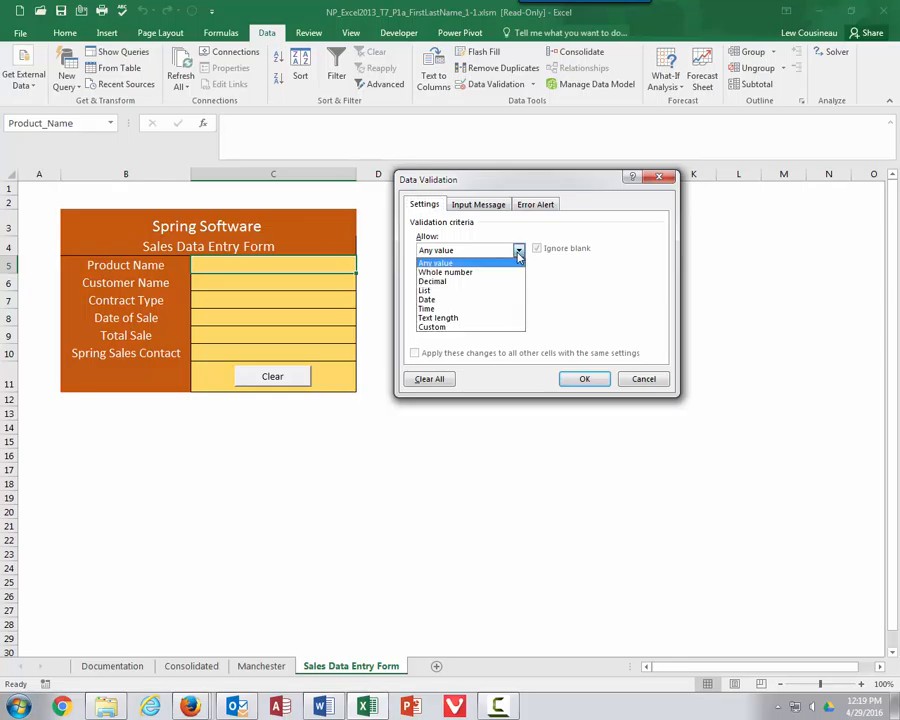
{"action": "left_click", "coordinate": [455, 290]}
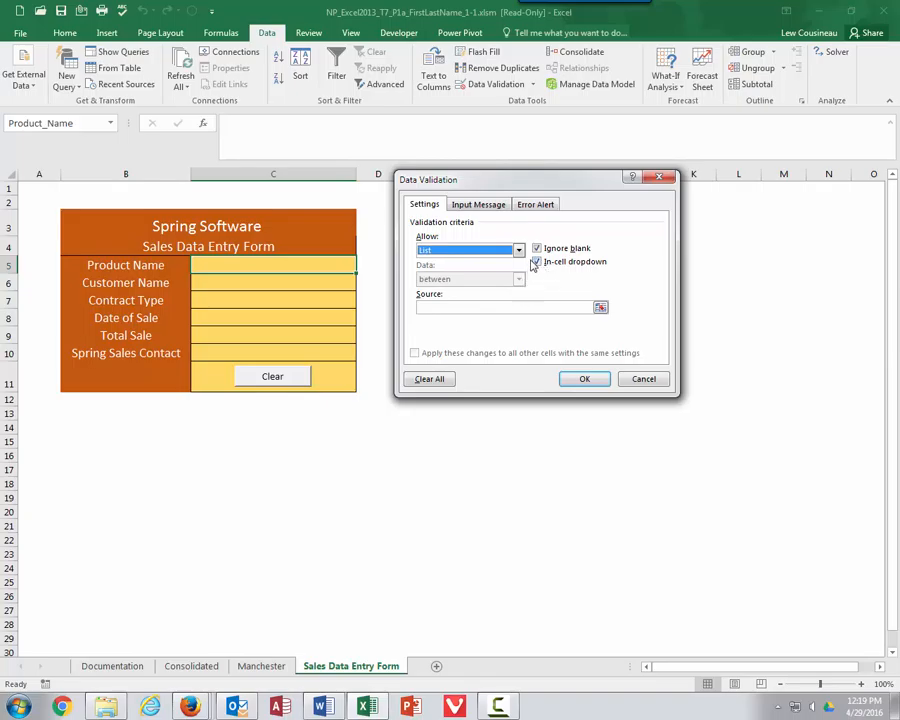
{"action": "left_click", "coordinate": [427, 308]}
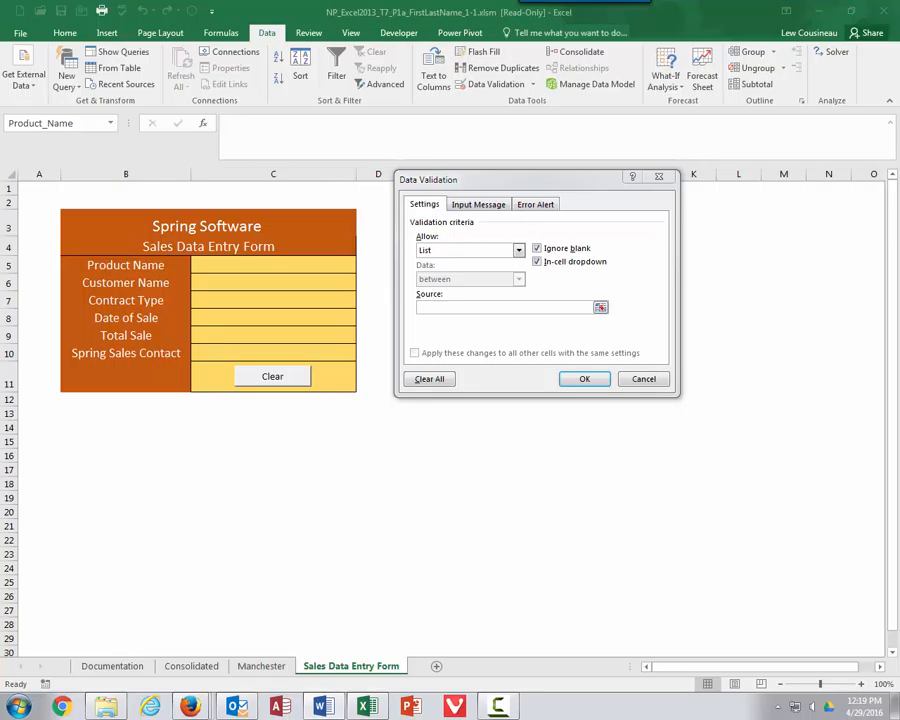
{"action": "left_click", "coordinate": [452, 311]}
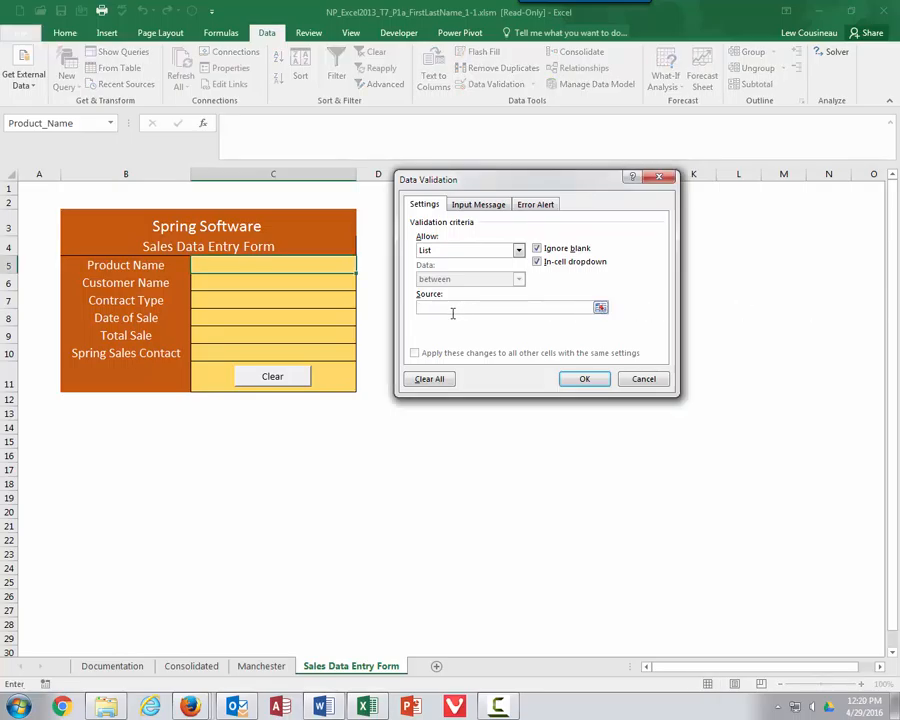
{"action": "key", "text": "ctrl+v"}
{"action": "left_click_drag", "start_coordinate": [419, 316], "coordinate": [385, 310]}
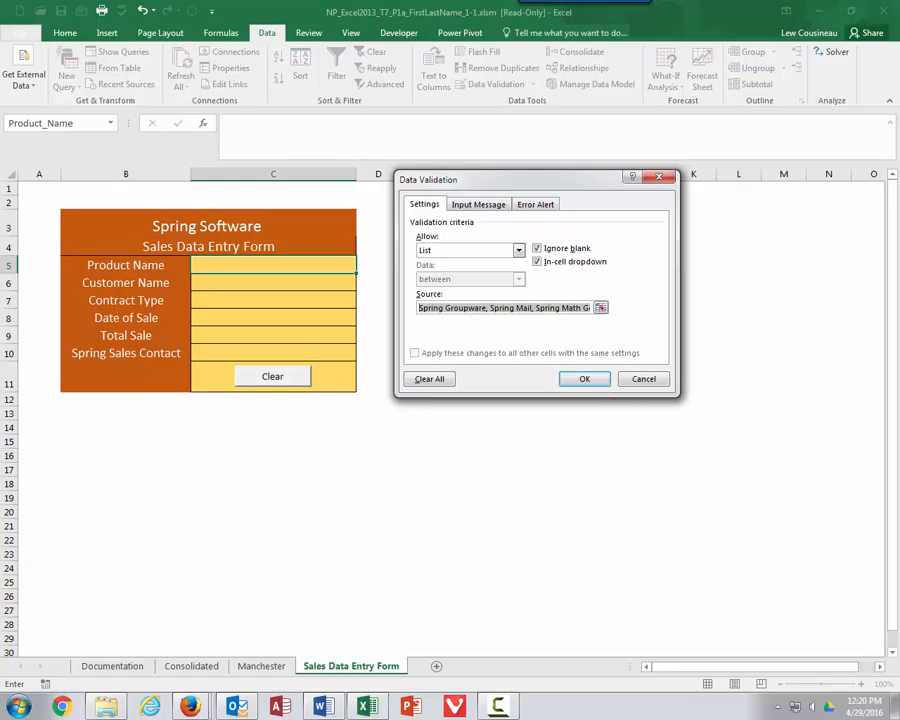
- Give the Product Name cell an input message titled "Product Name" reading "Click the arrow to select a product."
{"action": "left_click", "coordinate": [478, 204]}
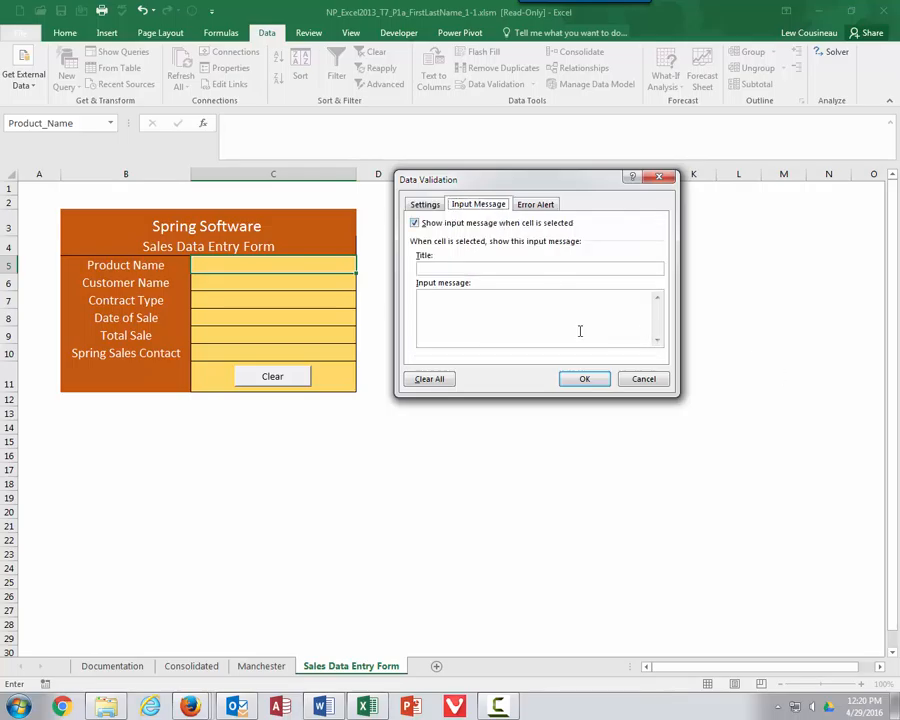
{"action": "left_click", "coordinate": [449, 270]}
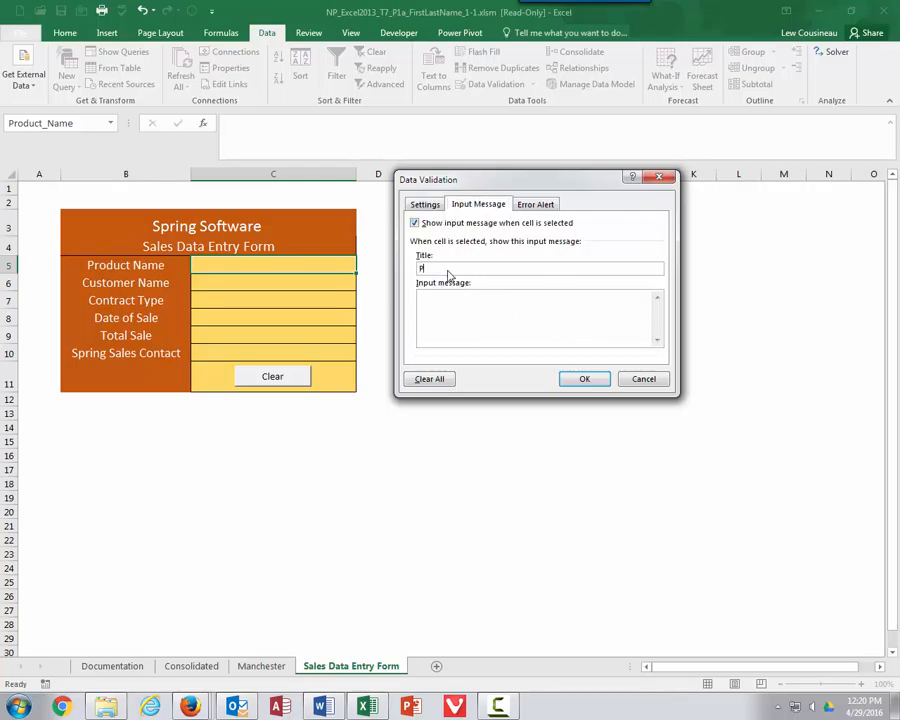
{"action": "type", "text": "Product_Name"}
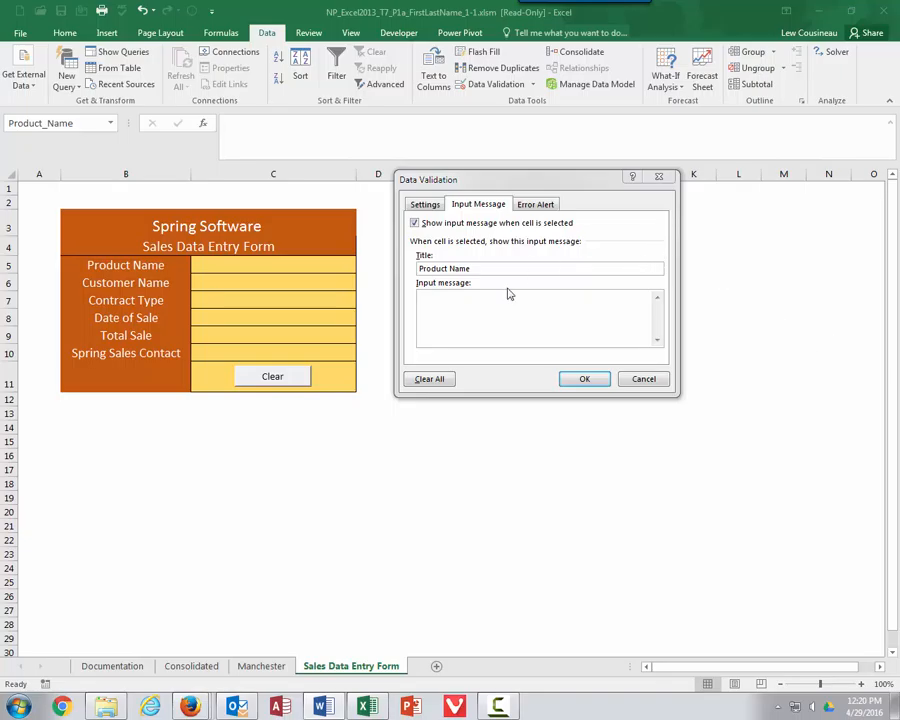
{"action": "left_click", "coordinate": [483, 310]}
{"action": "type", "text": "Click the arrow to select a product."}
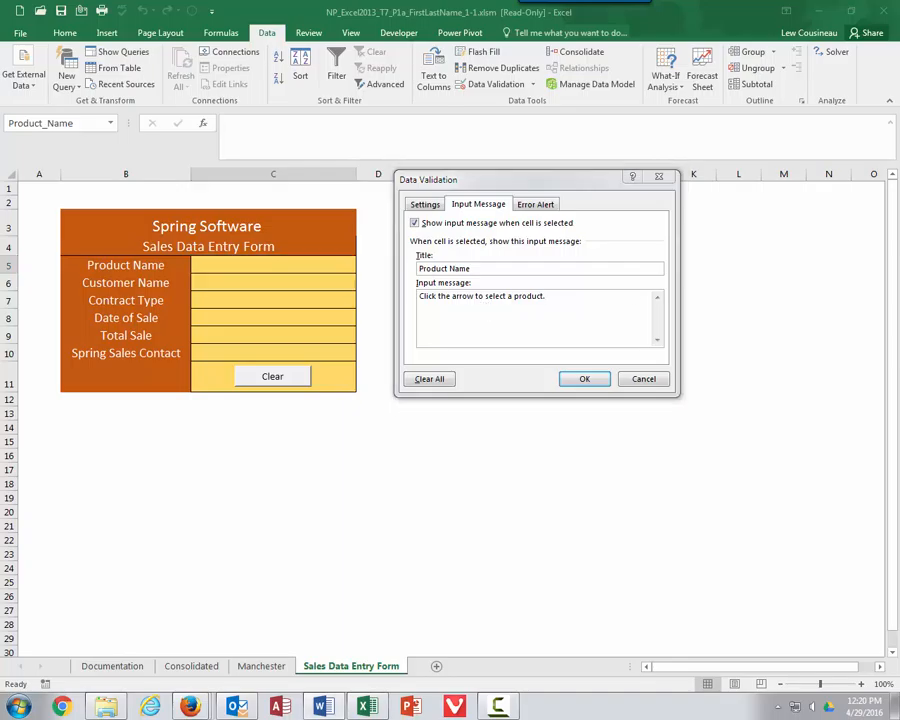
- Add a Stop error alert titled "Invalid Product" reading "An invalid product has been entered." and apply the Product Name validation
{"action": "left_click", "coordinate": [540, 204]}
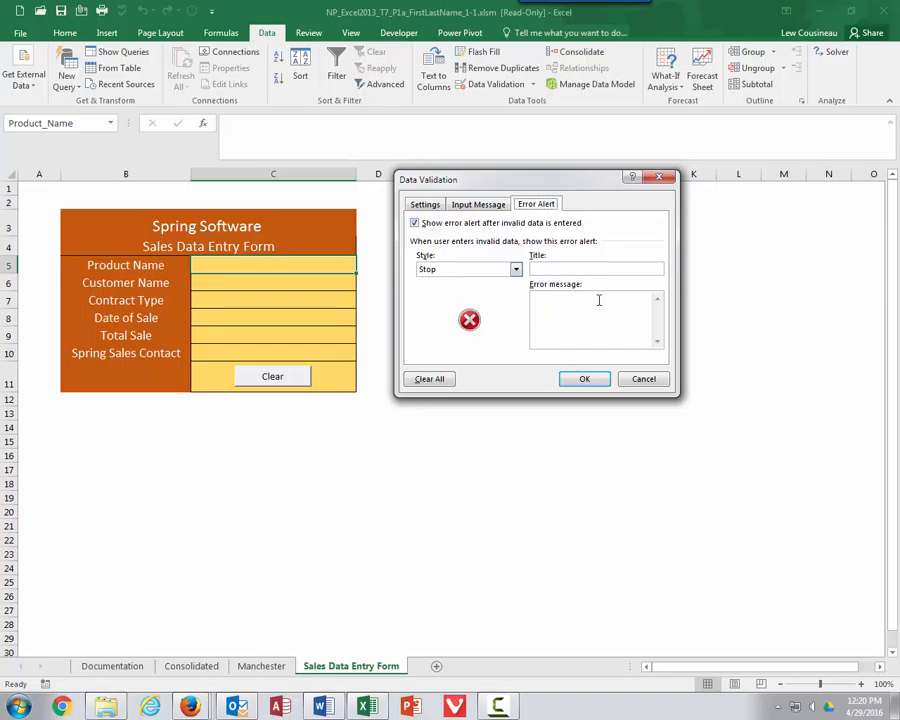
{"action": "left_click", "coordinate": [572, 270]}
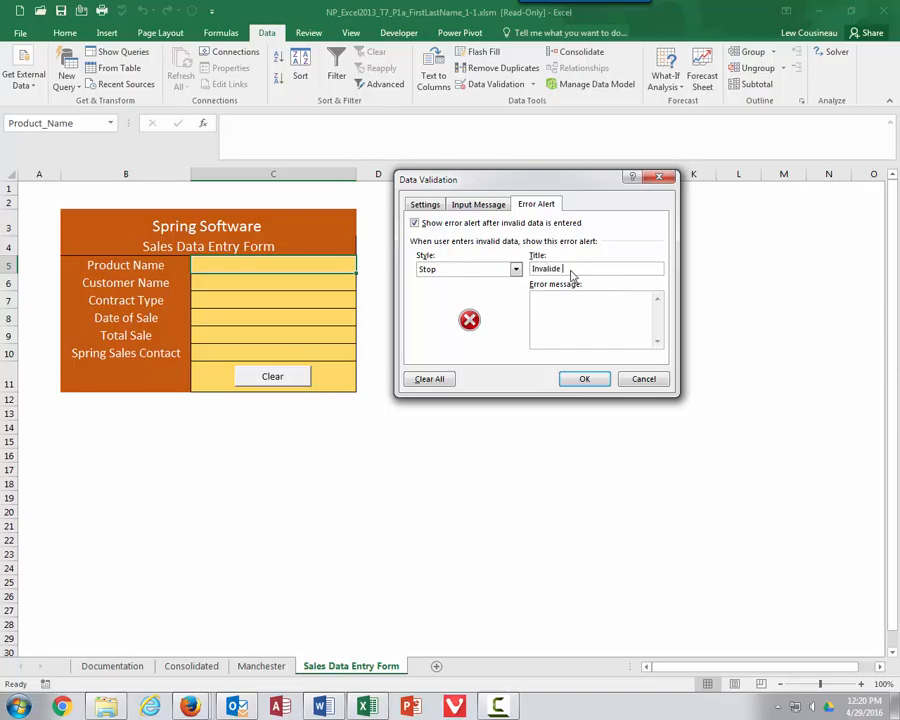
{"action": "type", "text": "Invalid Product"}
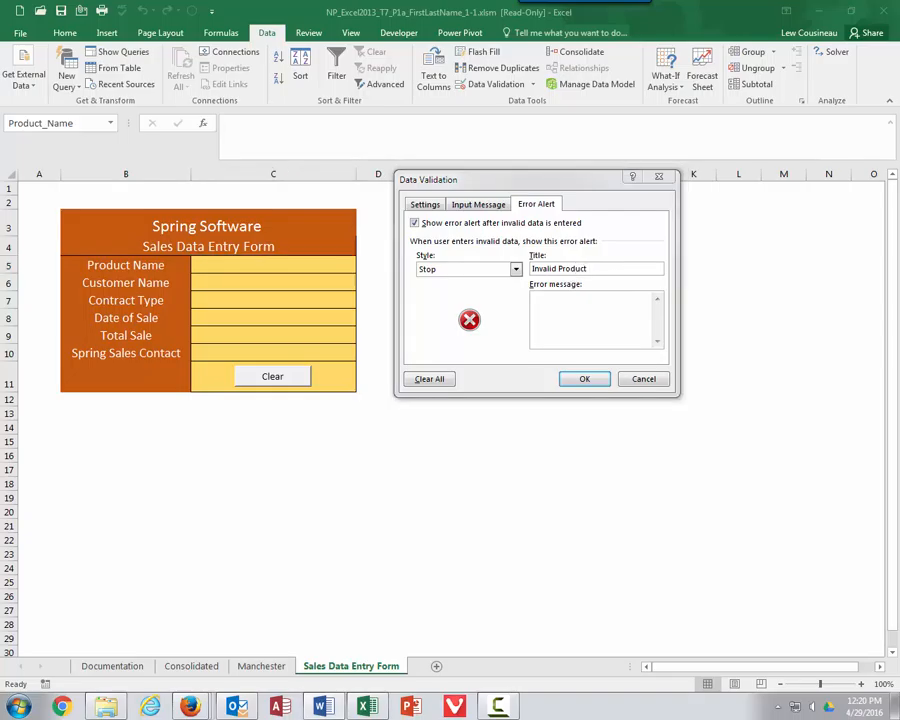
{"action": "left_click", "coordinate": [578, 301]}
{"action": "type", "text": "An invalid product has been entered."}
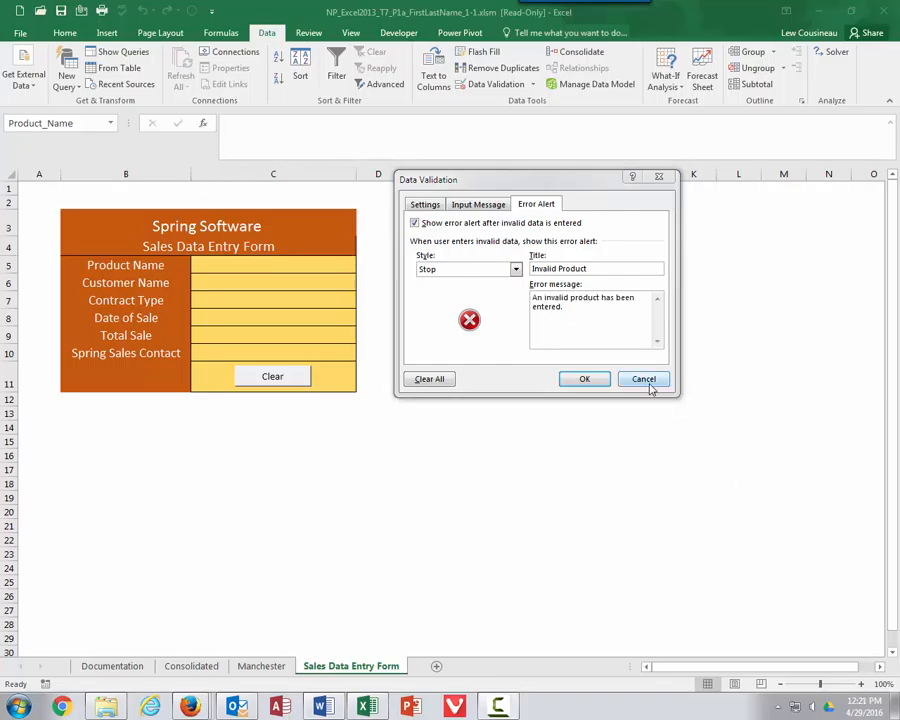
{"action": "left_click", "coordinate": [585, 379]}
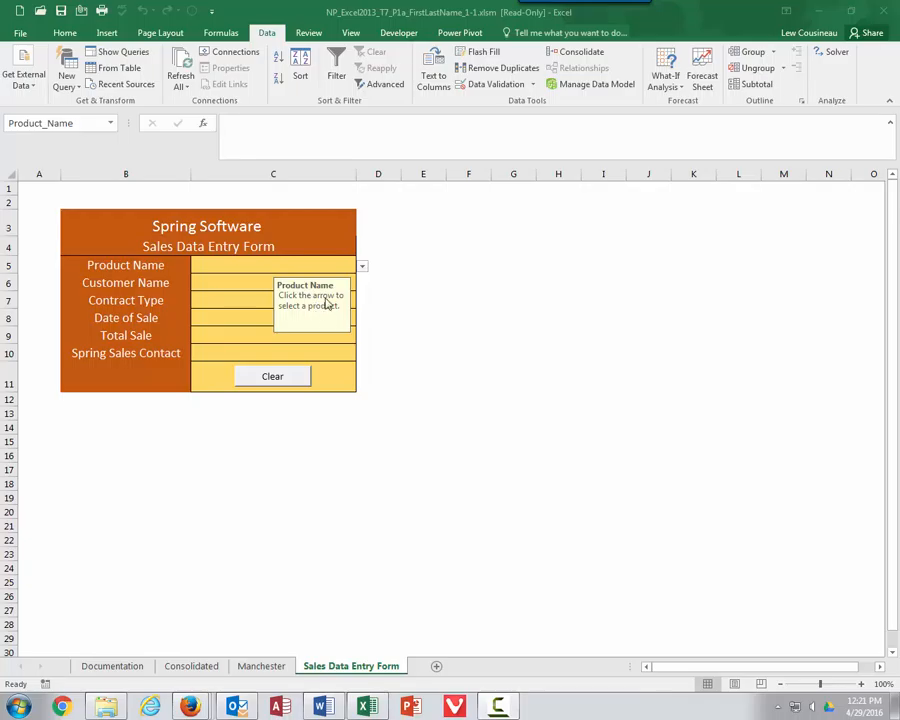
- Test the Product Name validation by viewing its list of choices and trying the invalid entry "asdfsafd", and cancel that entry
{"action": "left_click", "coordinate": [261, 263]}
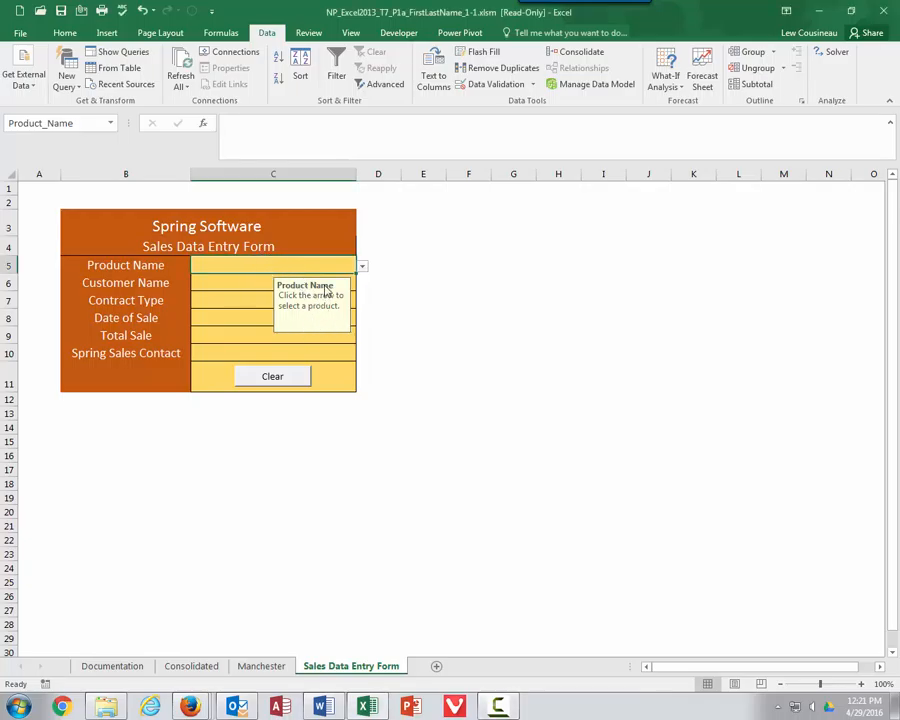
{"action": "left_click", "coordinate": [363, 267]}
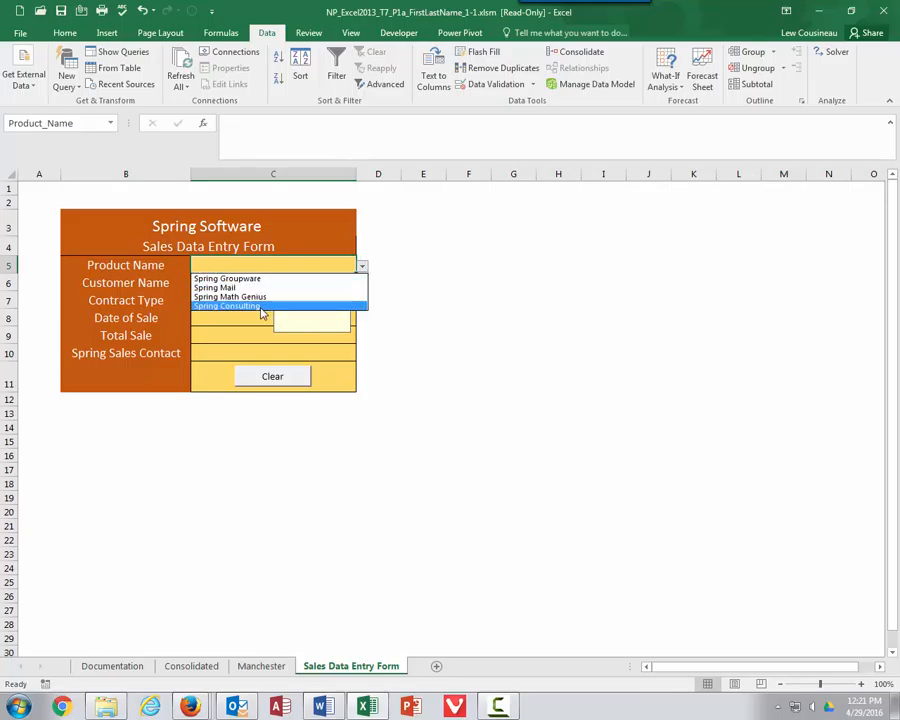
{"action": "left_click", "coordinate": [258, 261]}
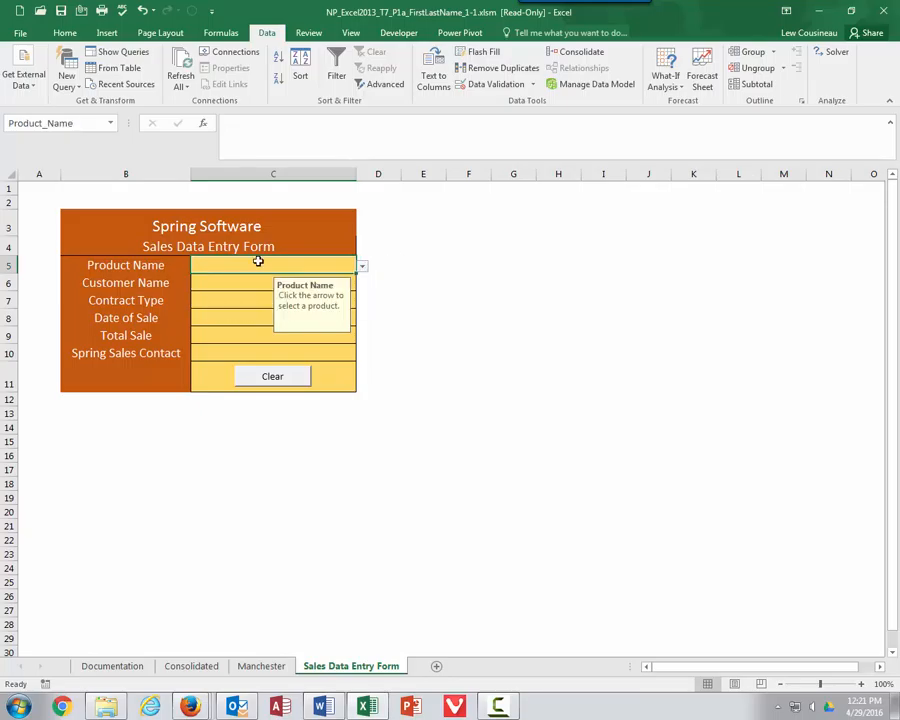
{"action": "type", "text": "asdfsafd"}
{"action": "key", "text": "Return"}
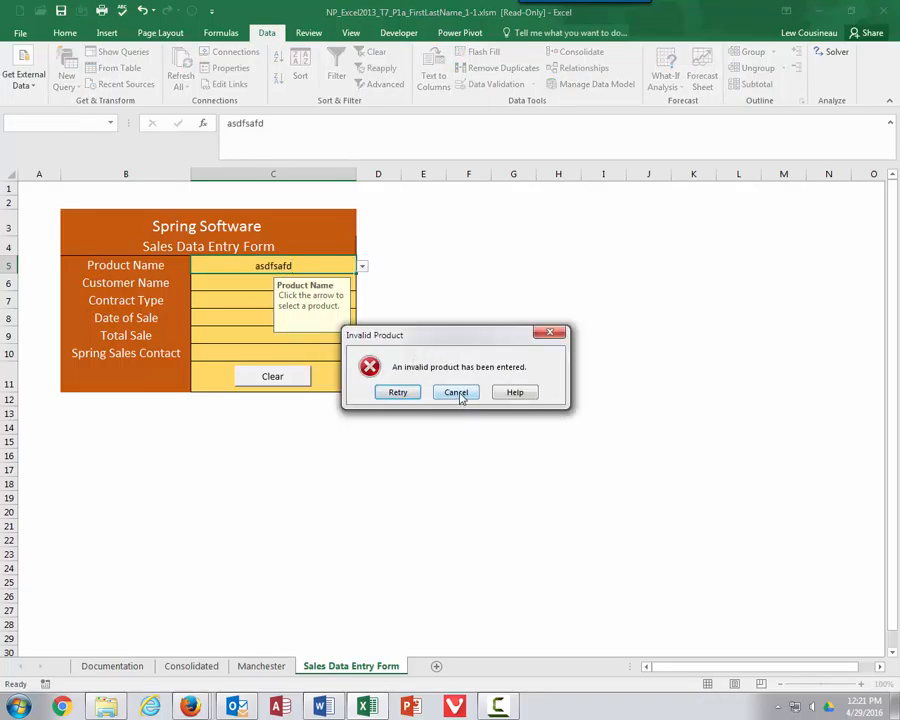
{"action": "left_click", "coordinate": [457, 392]}
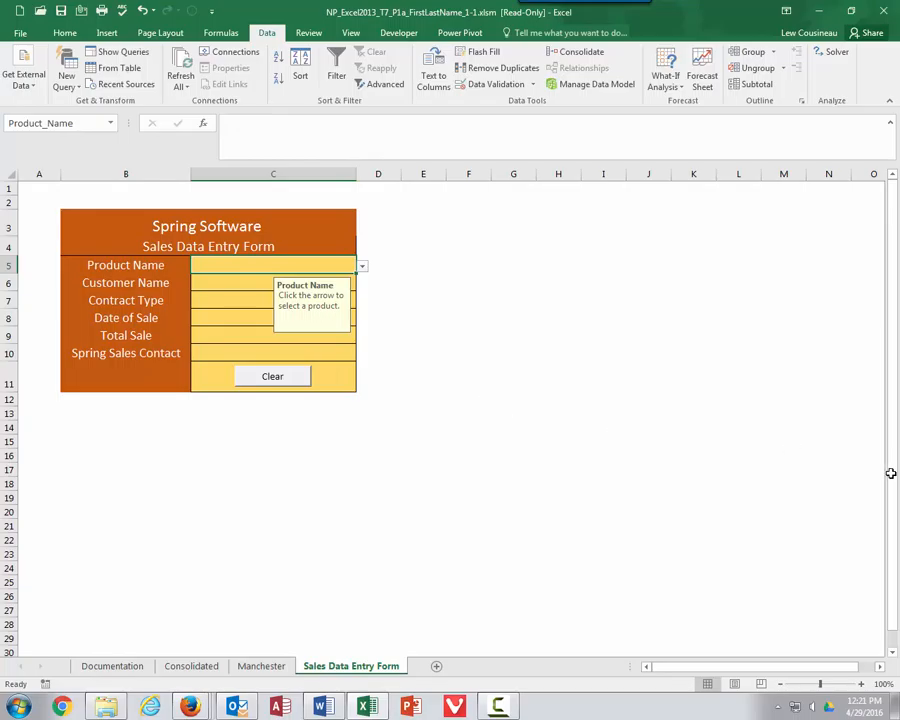
{"action": "key", "text": "F10"}
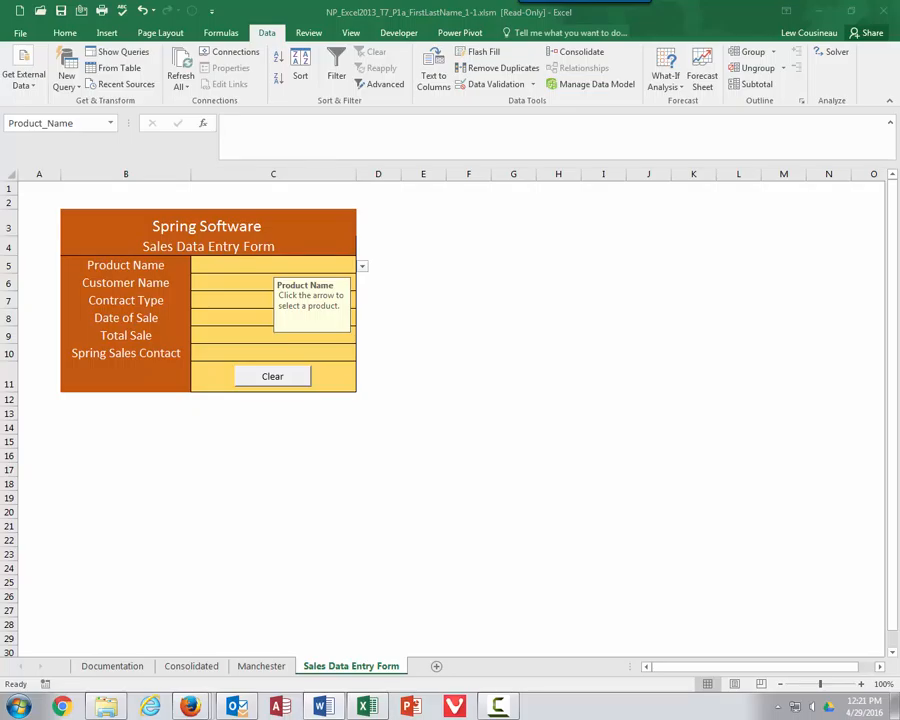
- Set the Date of Sale cell's validation to allow only dates greater than or equal to 1/1/2014
{"action": "left_click", "coordinate": [209, 316]}
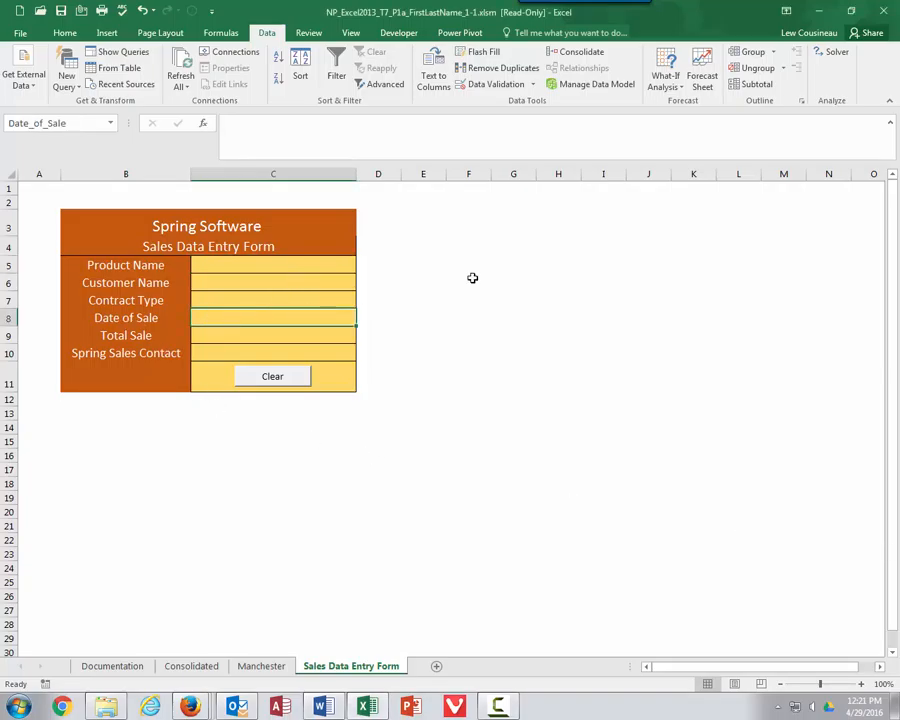
{"action": "left_click", "coordinate": [468, 84]}
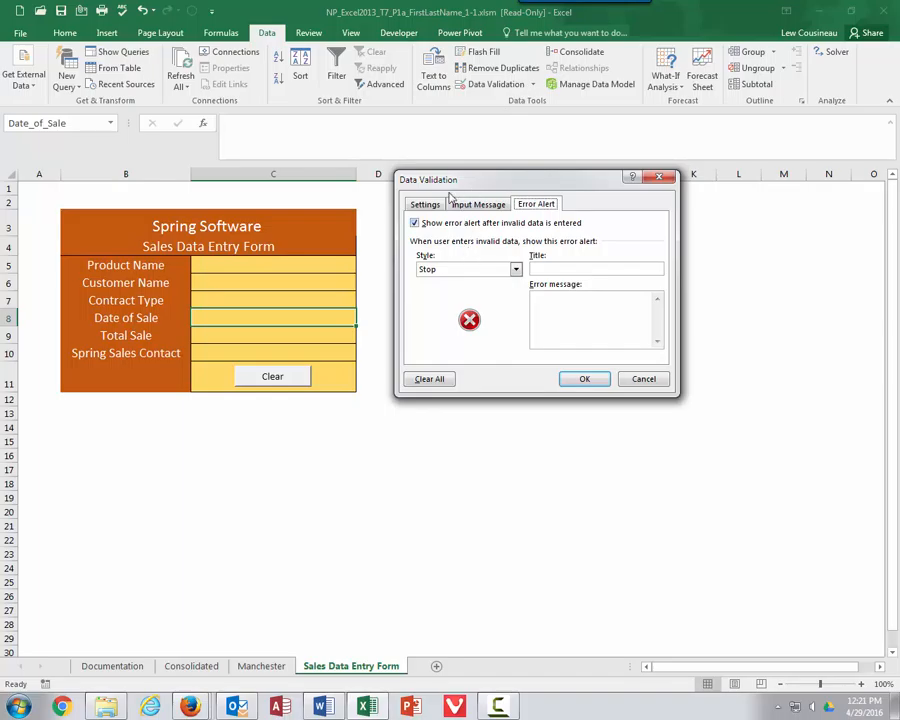
{"action": "left_click", "coordinate": [412, 203]}
{"action": "left_click", "coordinate": [517, 249]}
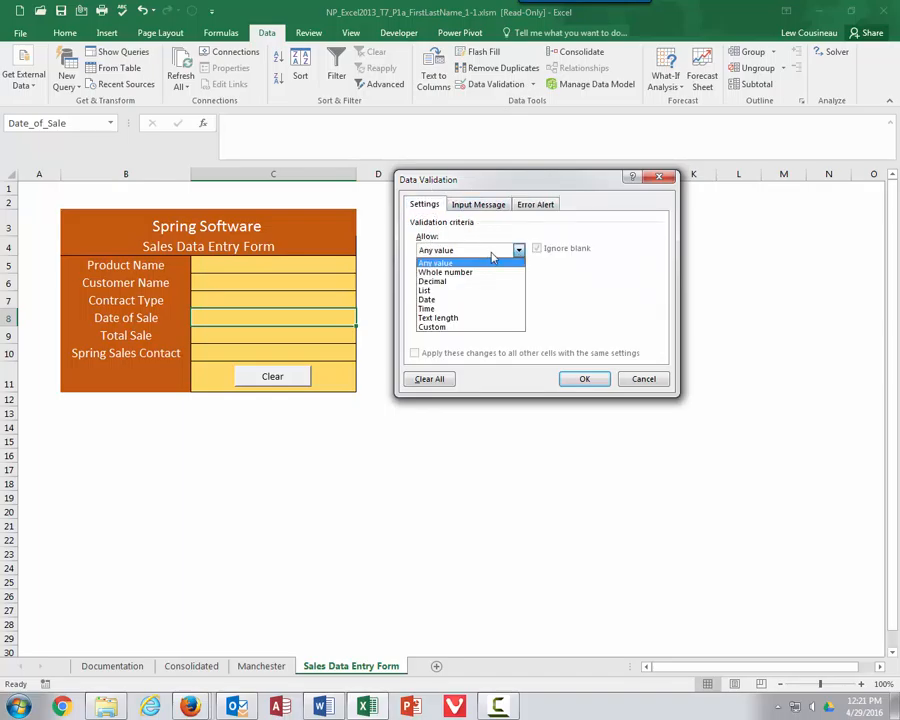
{"action": "left_click", "coordinate": [430, 303]}
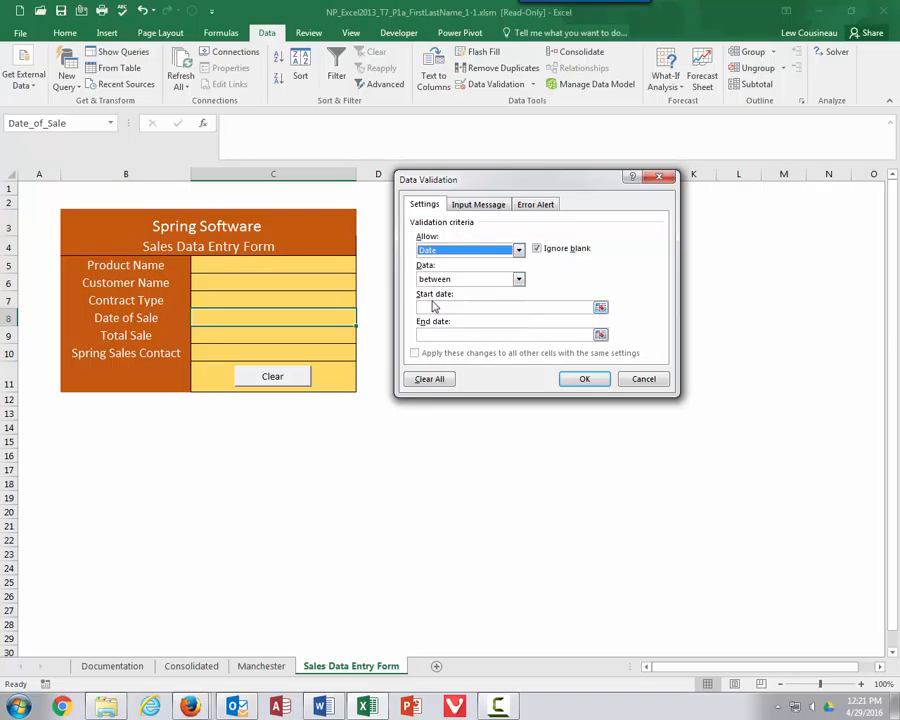
{"action": "left_click", "coordinate": [520, 284]}
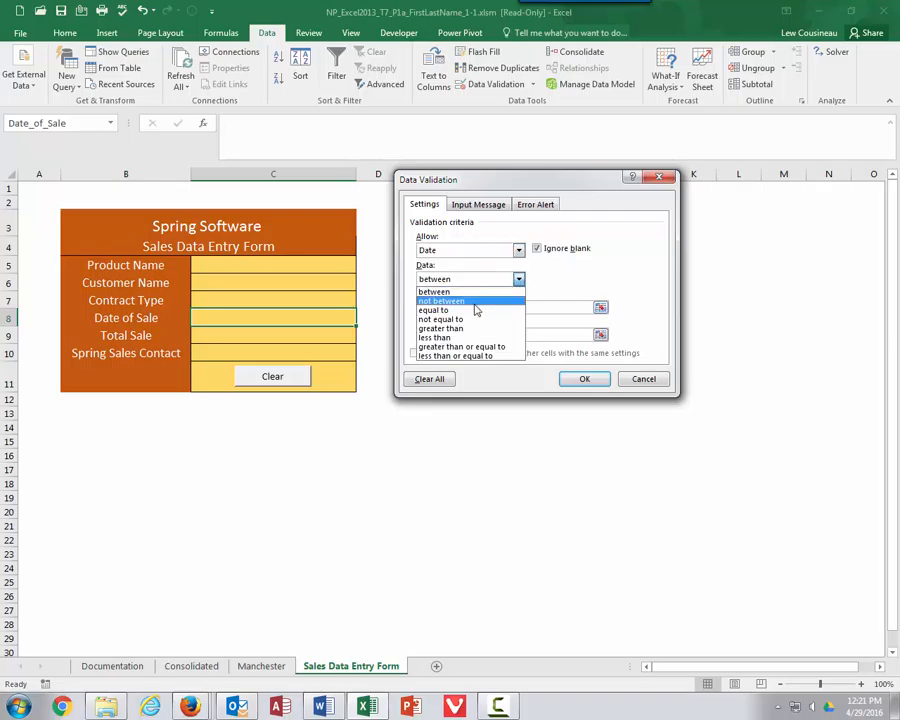
{"action": "left_click", "coordinate": [457, 347]}
{"action": "left_click", "coordinate": [446, 308]}
{"action": "type", "text": "1/1/2016"}
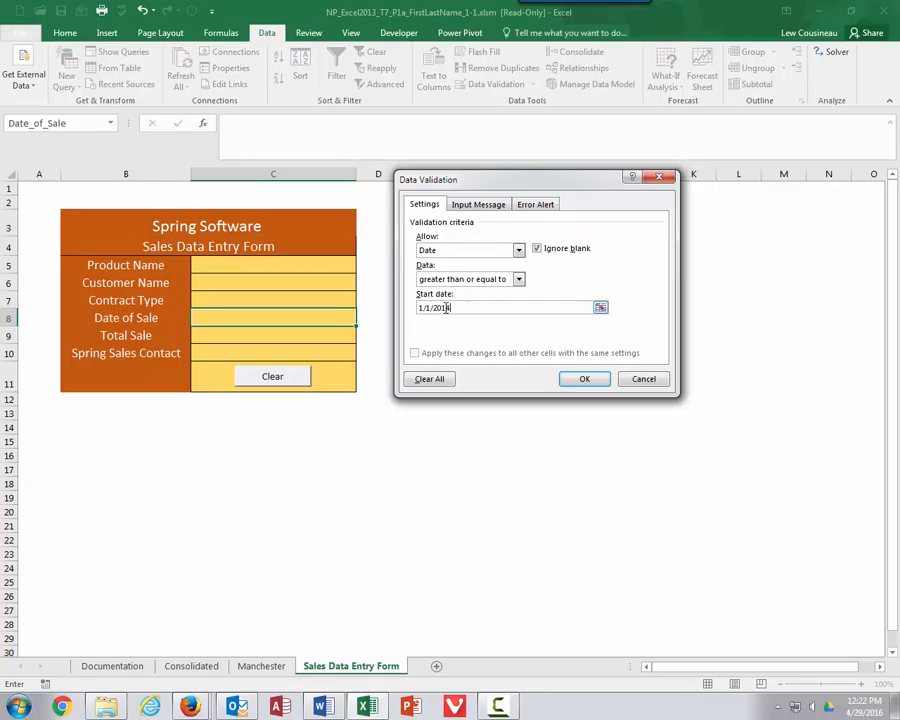
{"action": "type", "text": "4"}
- Give the Date of Sale cell an input message titled "Date of Sale" reading "Enter Date of Sale."
{"action": "left_click", "coordinate": [474, 205]}
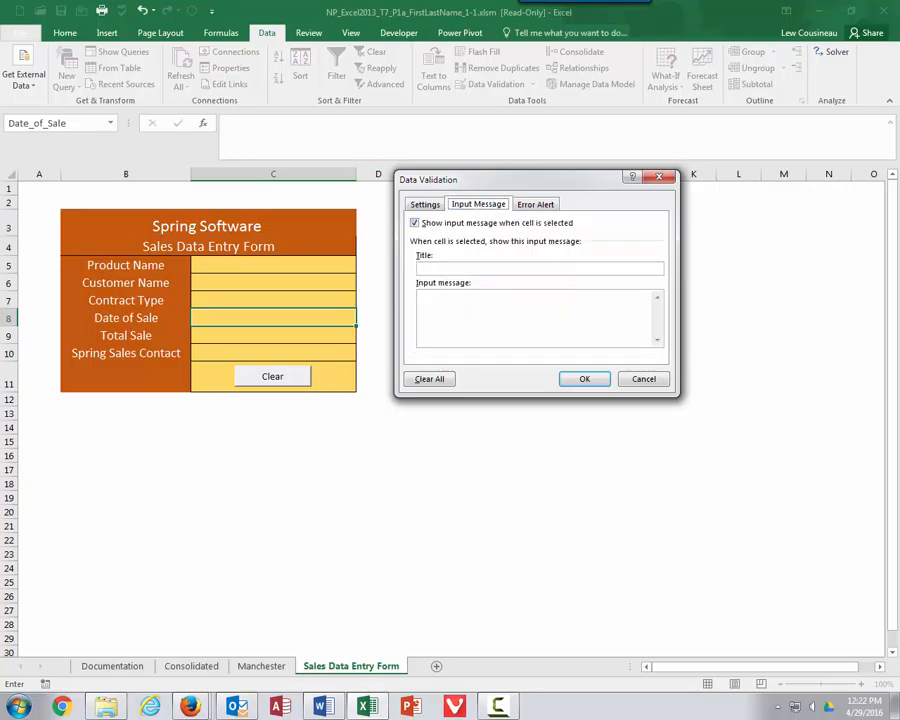
{"action": "left_click", "coordinate": [463, 269]}
{"action": "type", "text": "Date of Sale"}
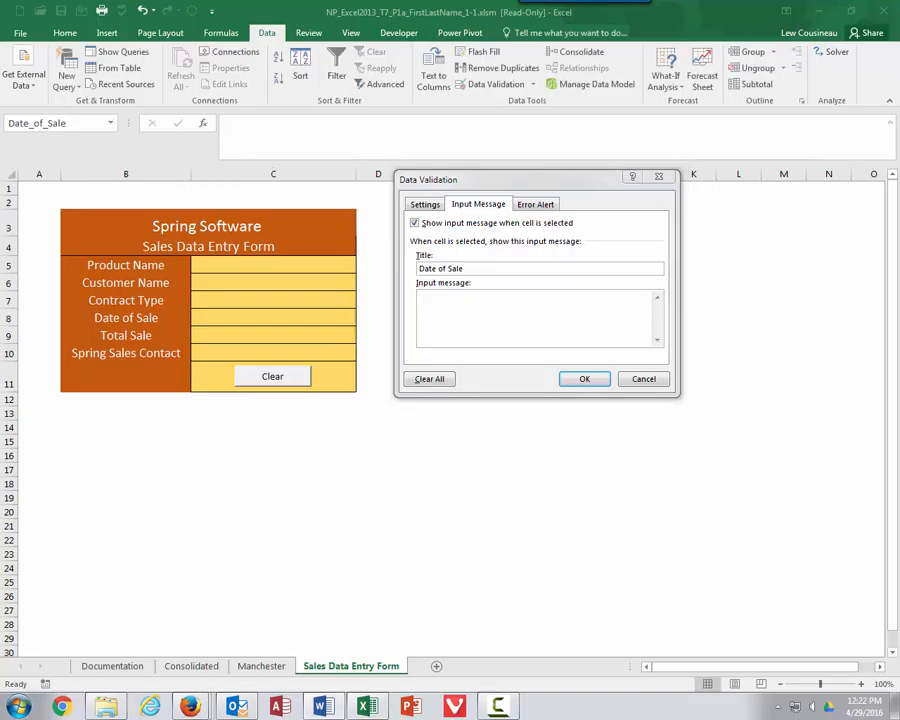
{"action": "left_click", "coordinate": [565, 337]}
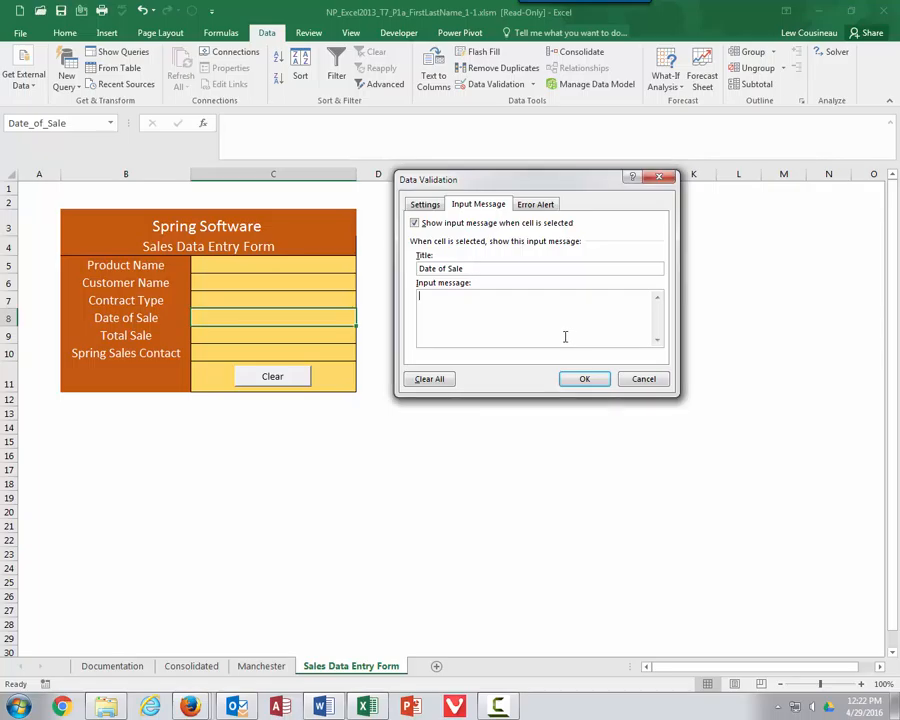
{"action": "type", "text": "Enter Date of Sale."}
- Add a Stop error alert titled "Invalid Date of Sale" reading "Date of Sale must be after 1/1/2014." and apply the Date of Sale validation
{"action": "left_click", "coordinate": [535, 204]}
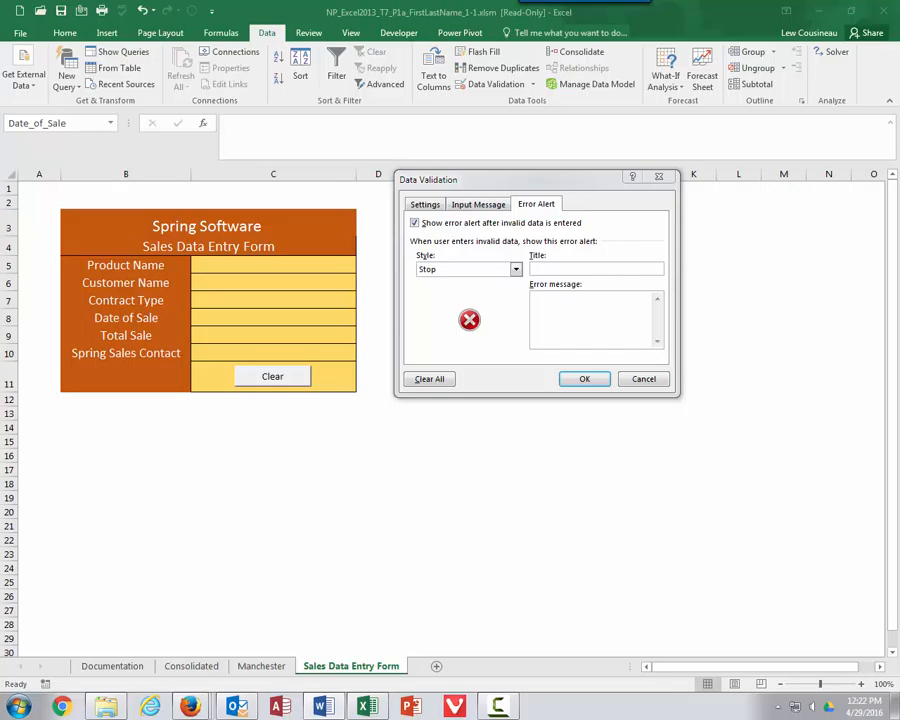
{"action": "left_click", "coordinate": [548, 268]}
{"action": "type", "text": "Invalid Date of Sale"}
{"action": "left_click", "coordinate": [594, 318]}
{"action": "type", "text": "Date of Sale must be after 1/1/2014."}
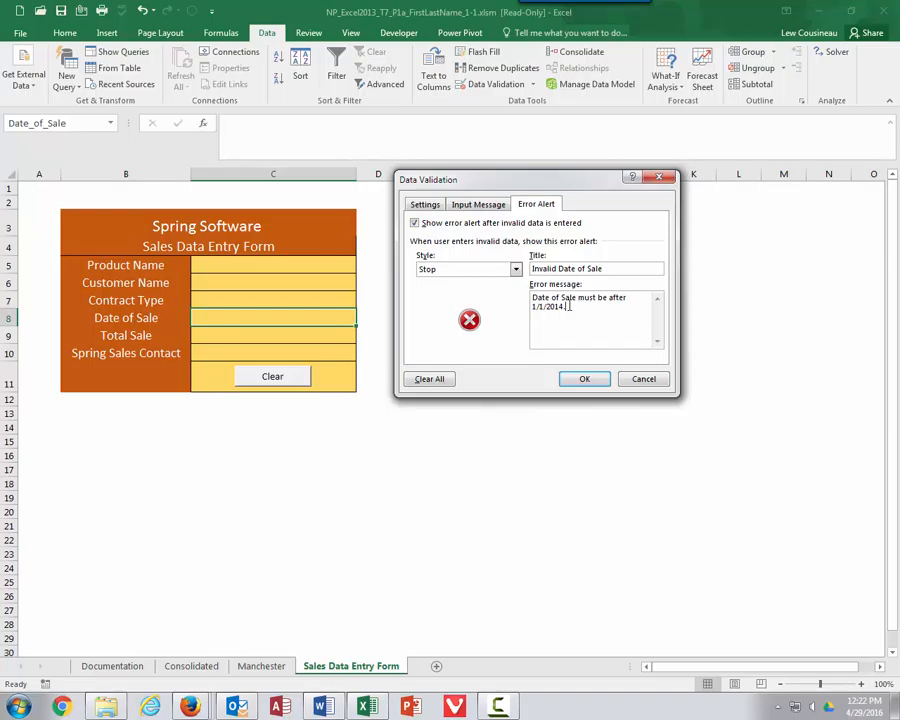
{"action": "left_click", "coordinate": [601, 381]}
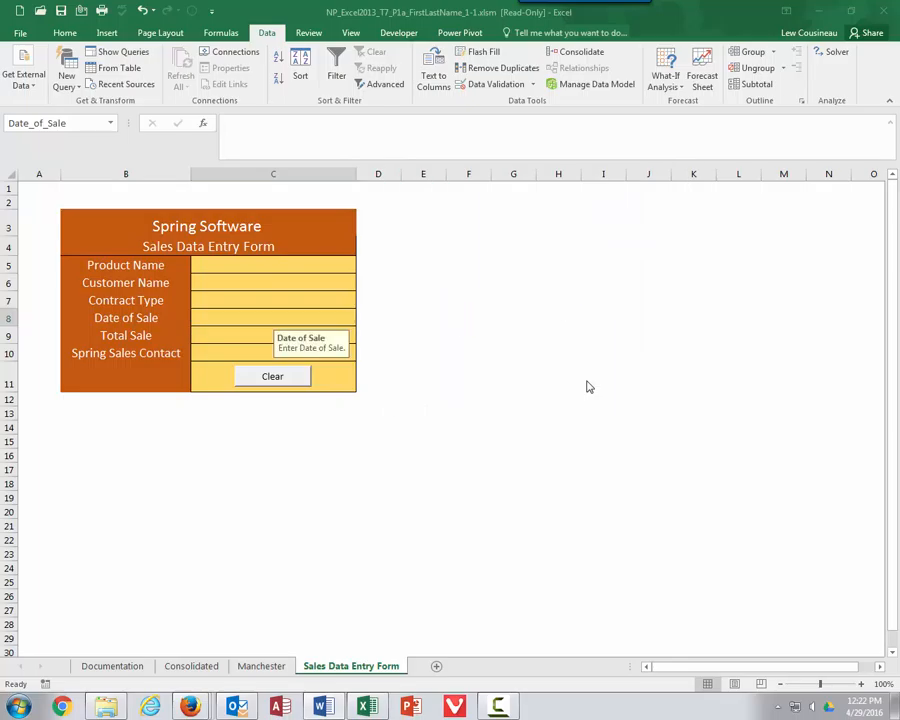
- Test the Date of Sale validation by trying the invalid date 1/1/2013, and cancel that entry
{"action": "left_click", "coordinate": [308, 318]}
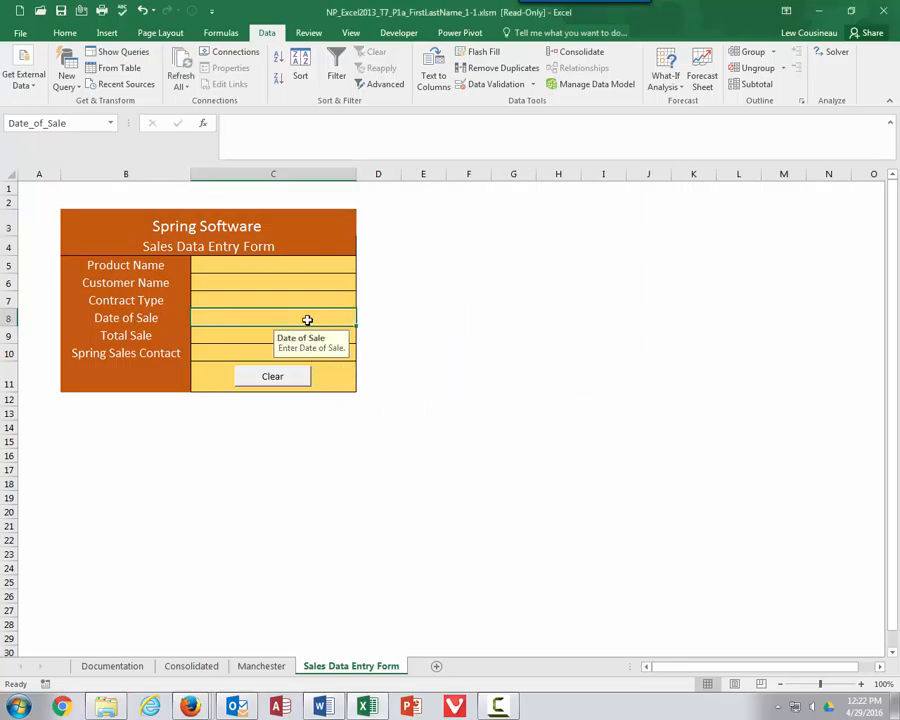
{"action": "type", "text": "1/1/2013"}
{"action": "key", "text": "Return"}
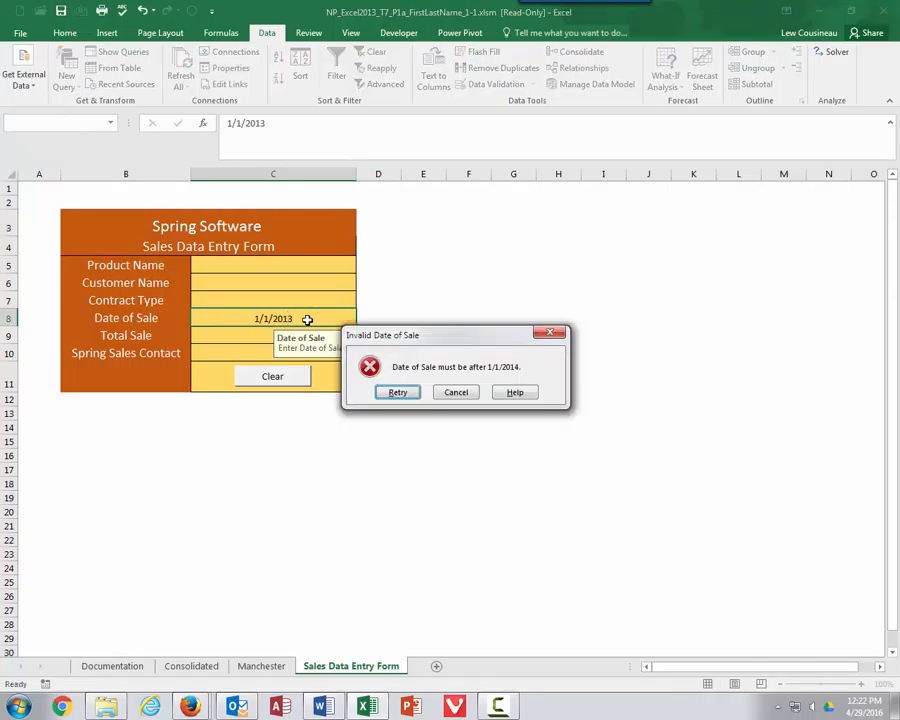
{"action": "left_click", "coordinate": [456, 392]}
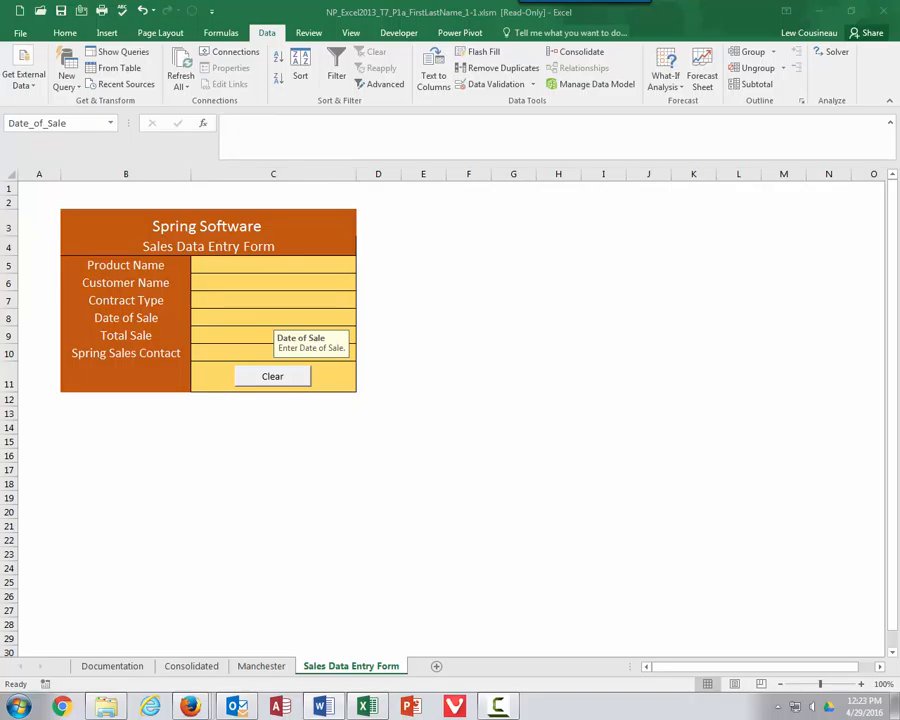
- Choose Spring Mail from the Product Name cell's list of choices in the data entry form
{"action": "left_click", "coordinate": [253, 267]}
{"action": "left_click", "coordinate": [362, 266]}
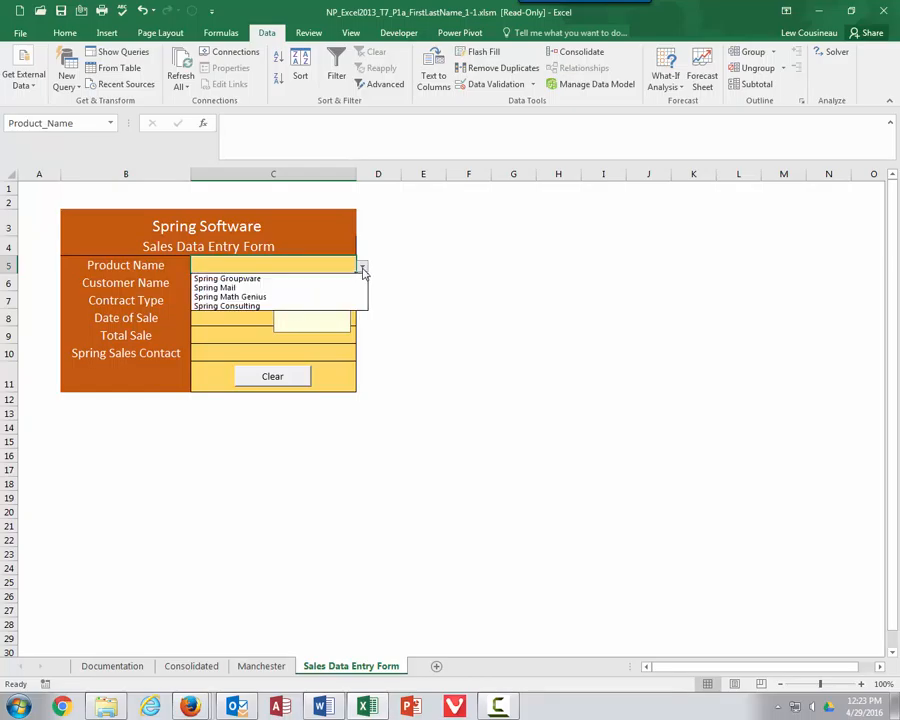
{"action": "left_click", "coordinate": [240, 288]}
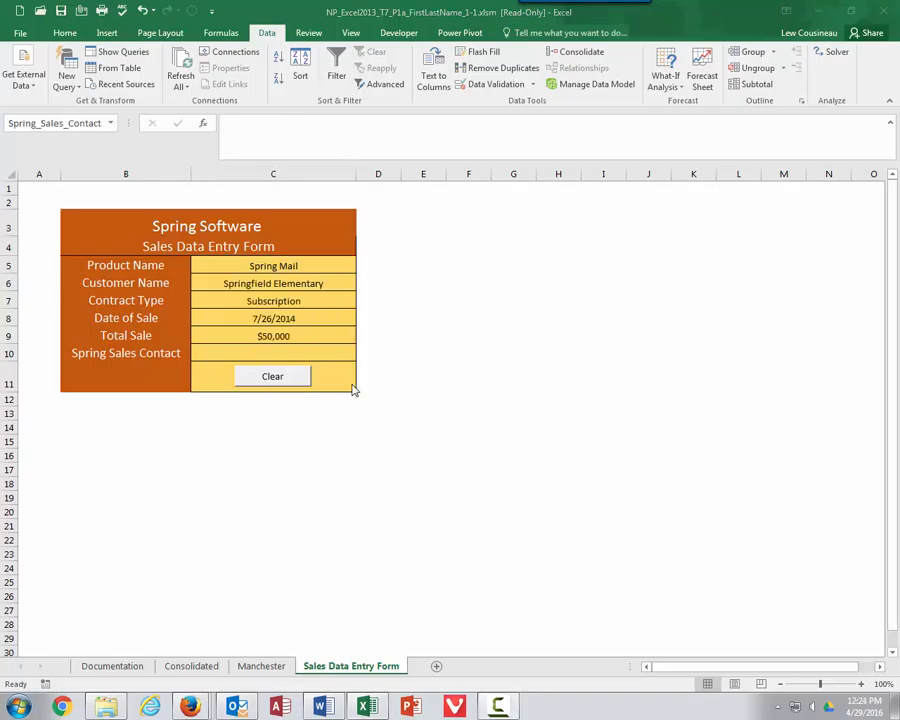
- Protect the Sales Data Entry Form worksheet with the default permissions and protect the workbook structure, both without a password
{"action": "left_click", "coordinate": [250, 335]}
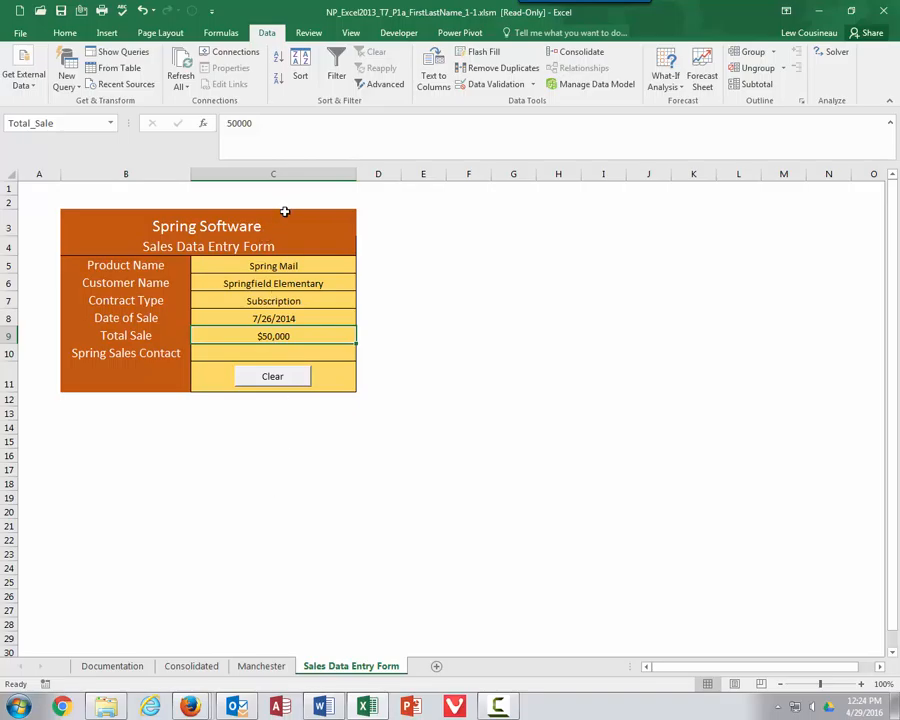
{"action": "left_click", "coordinate": [309, 33]}
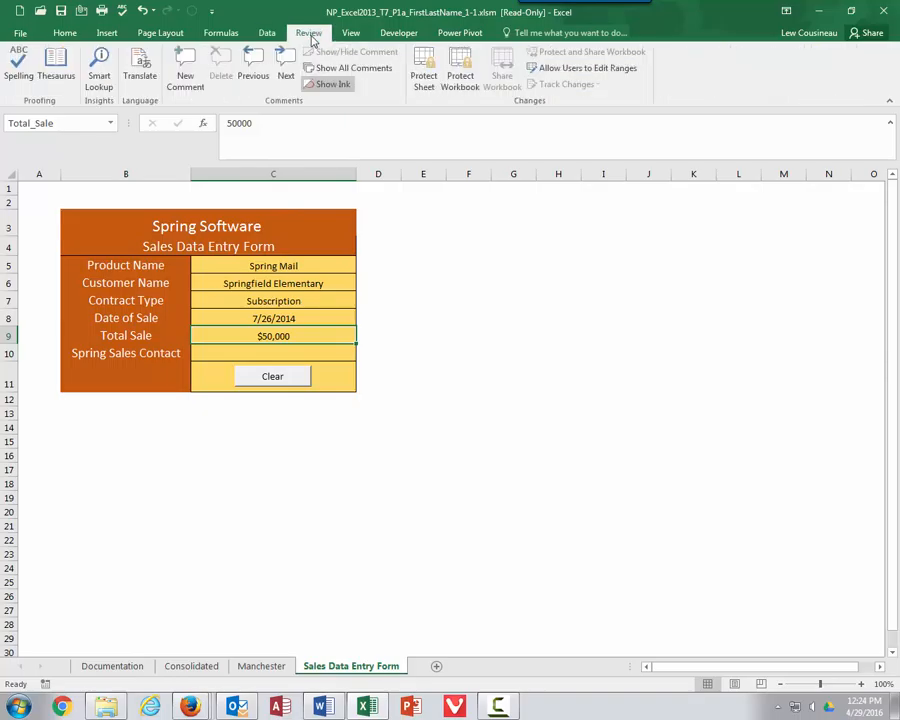
{"action": "left_click", "coordinate": [424, 68]}
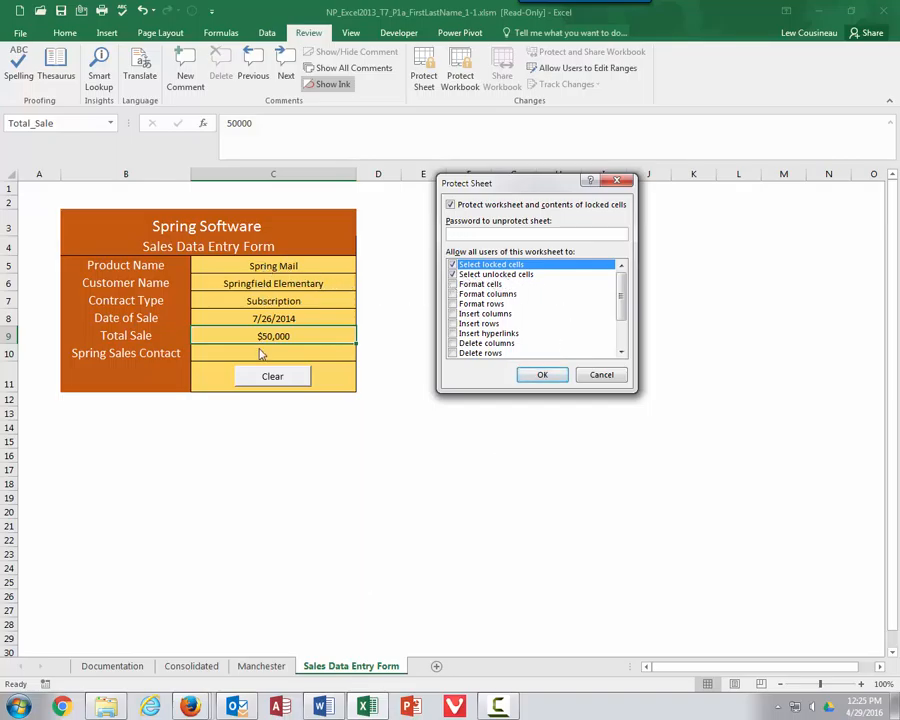
{"action": "left_click", "coordinate": [543, 375]}
{"action": "left_click", "coordinate": [472, 68]}
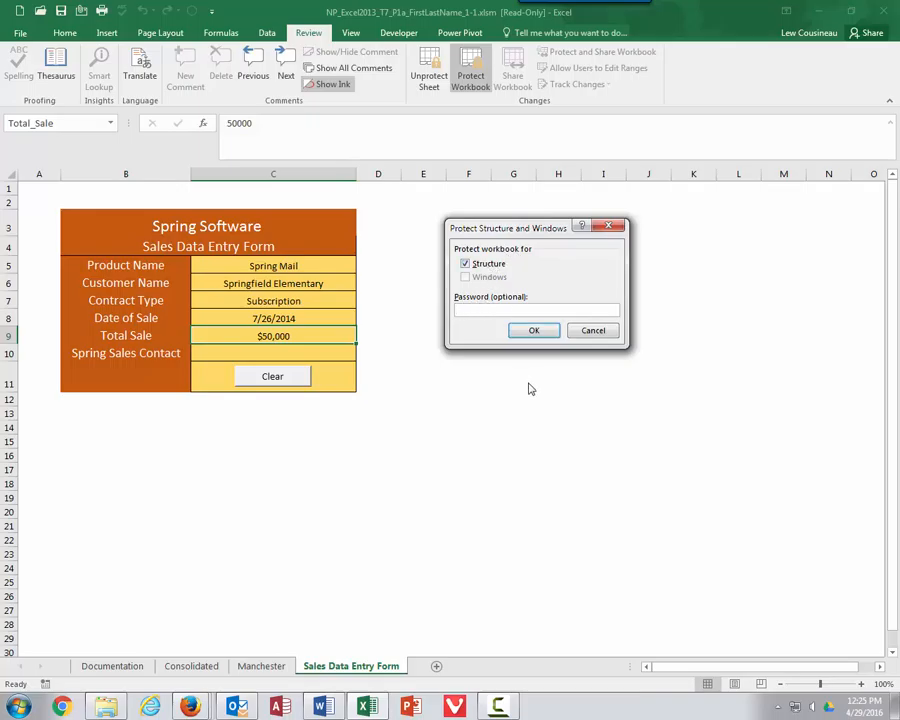
{"action": "left_click", "coordinate": [535, 330]}
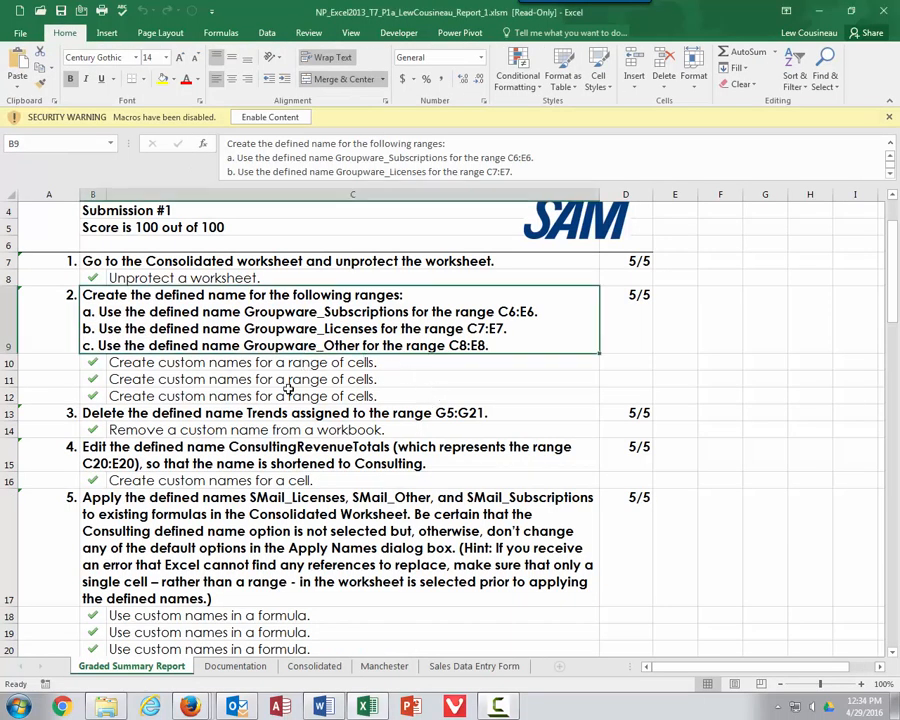
{"action": "left_click", "coordinate": [301, 428]}
{"action": "scroll", "coordinate": [285, 428], "scroll_direction": "down", "scroll_amount": 7}
{"action": "scroll", "coordinate": [273, 423], "scroll_direction": "up", "scroll_amount": 7}
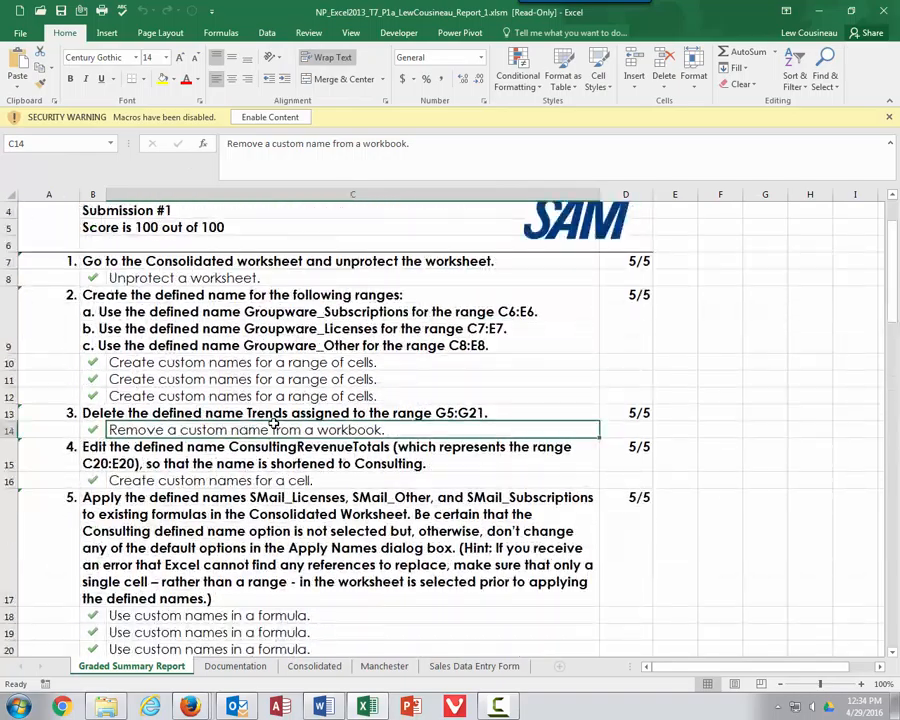
{"action": "left_click", "coordinate": [270, 366]}
{"action": "left_click", "coordinate": [292, 340]}
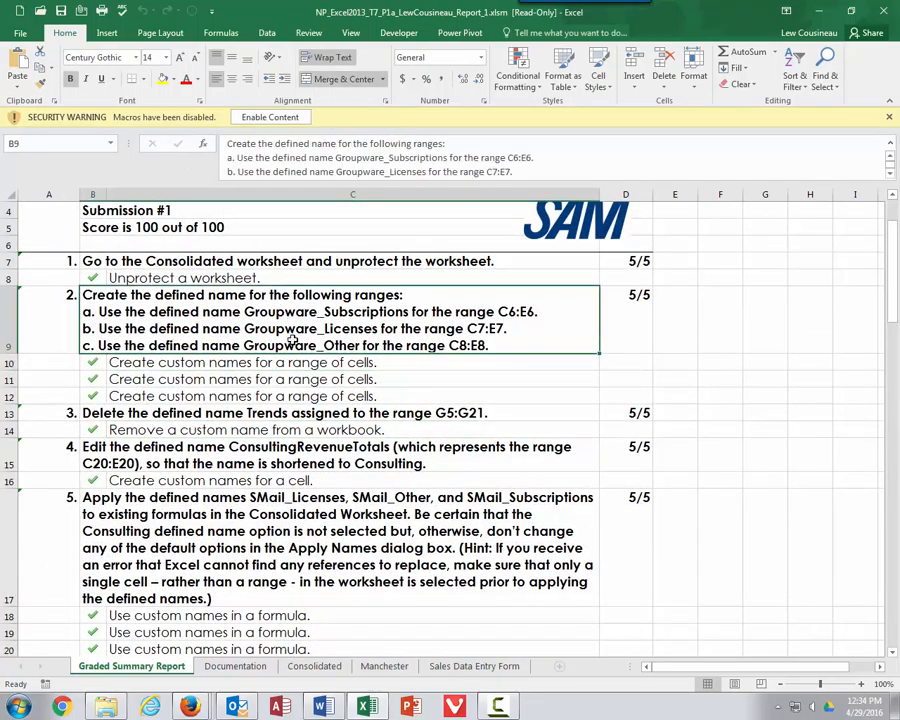
{"action": "left_click", "coordinate": [368, 410]}
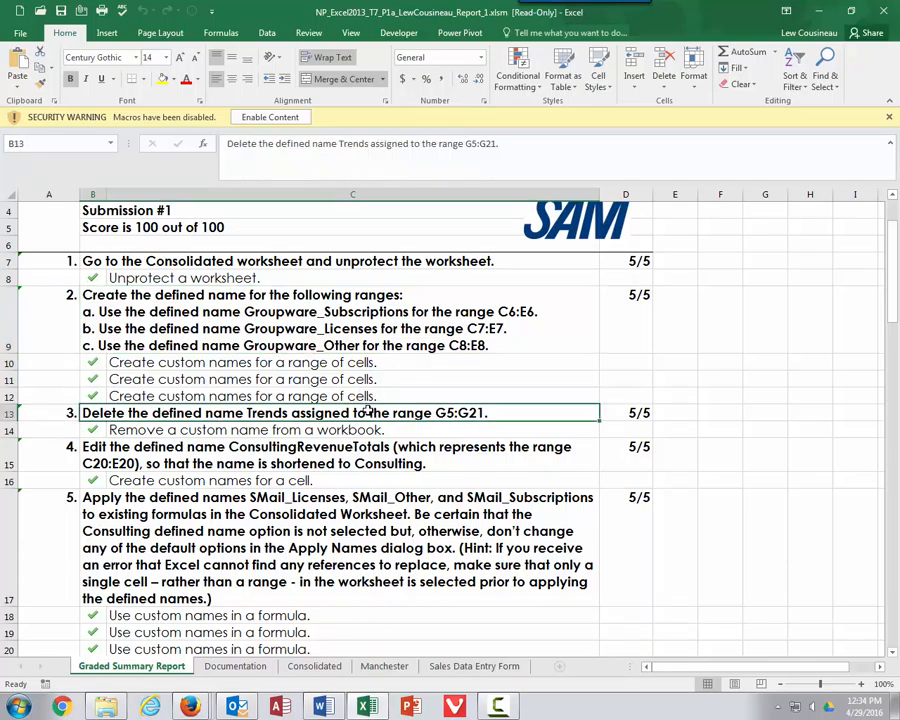